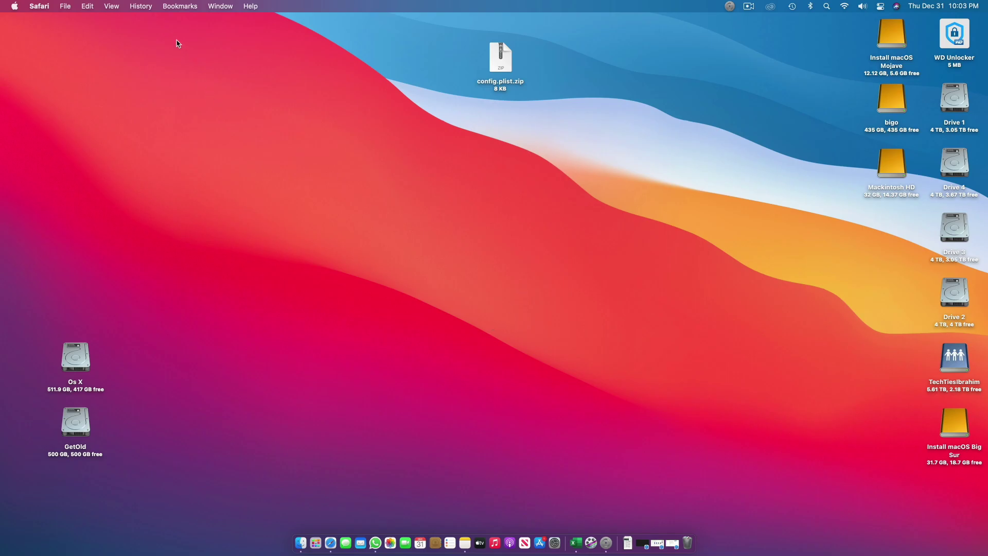
View the Mac's system overview with its macOS version and hardware specifications, and close it
left_click(7, 7)
left_click(21, 18)
left_click_drag(638, 118, 632, 186)
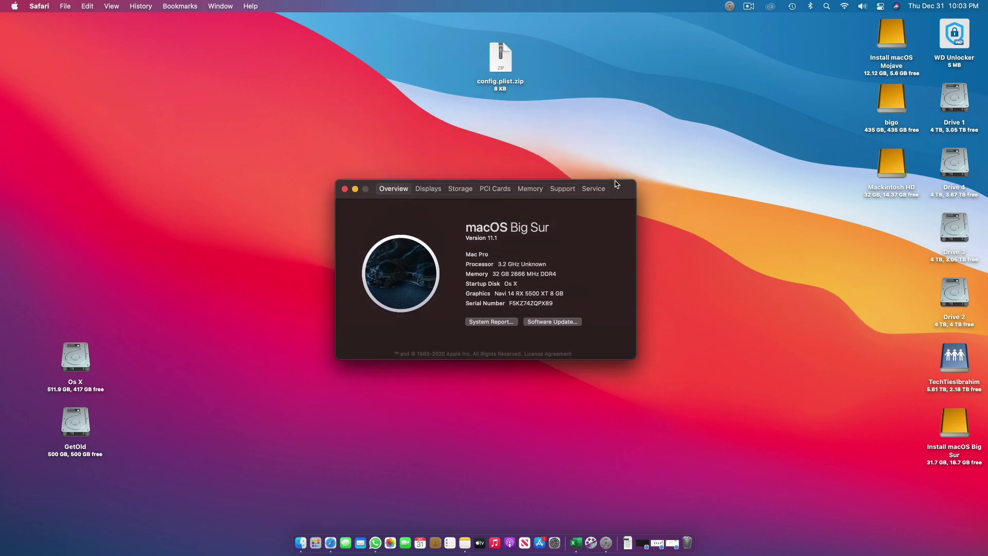
left_click(346, 189)
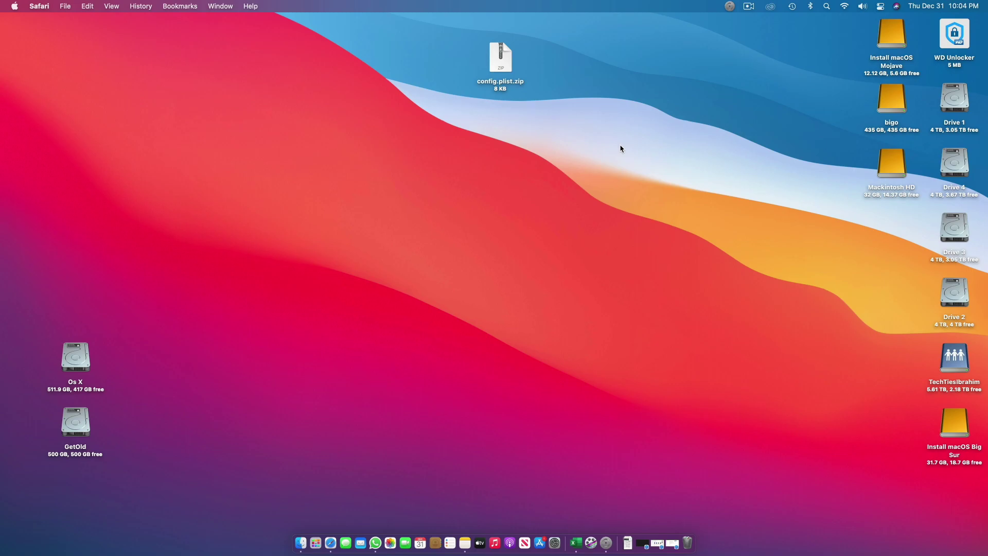
Bring up the Patreon post on the Ryzen Hackintosh and examine its prerequisites, including the supported Ryzen processor series and GPUs
left_click(676, 545)
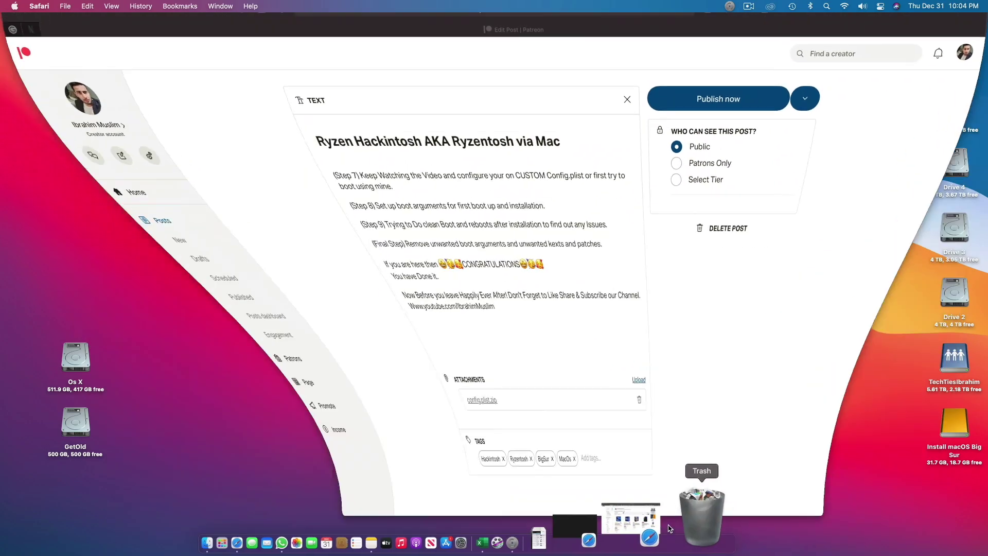
scroll(434, 237, "up", 10)
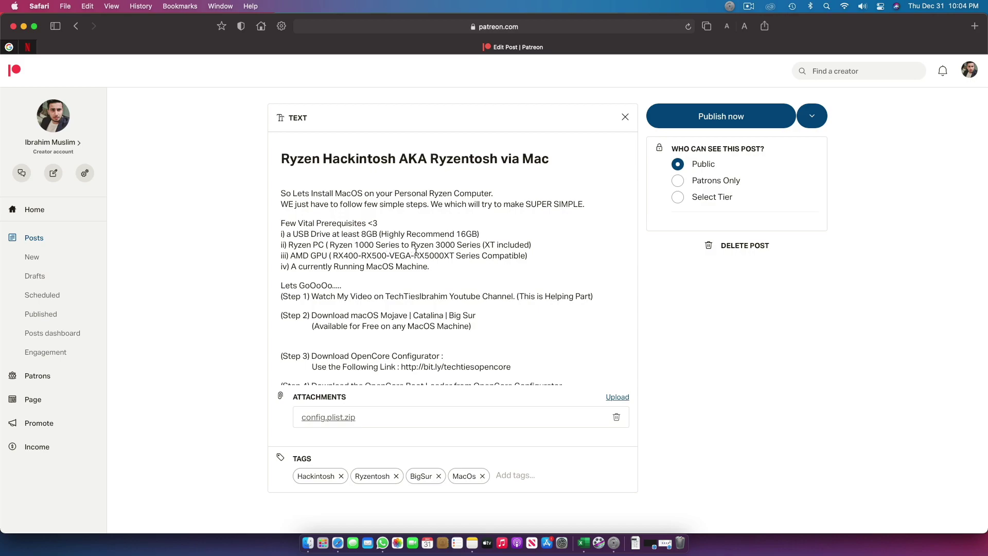
double_click(446, 236)
left_click(497, 240)
left_click_drag(348, 244, 442, 244)
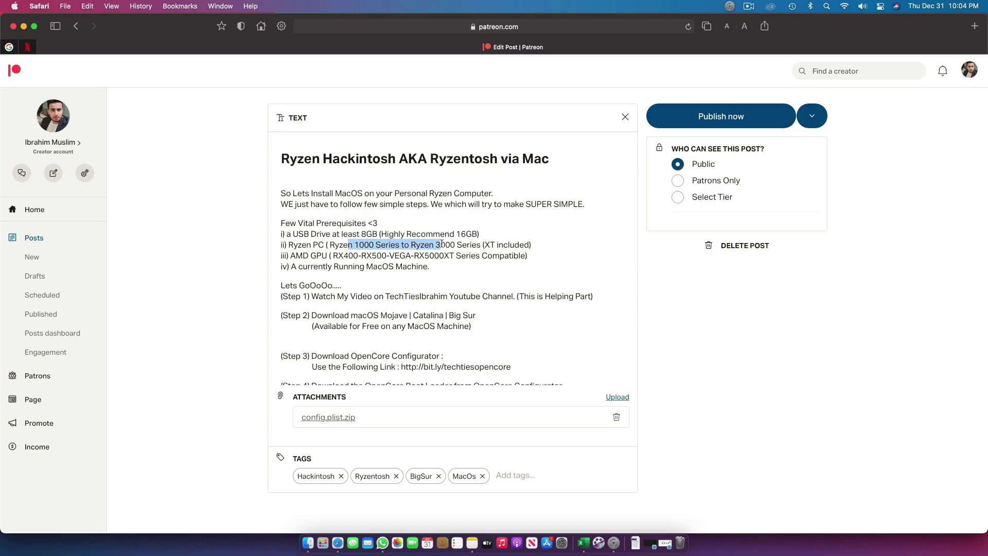
left_click(477, 245)
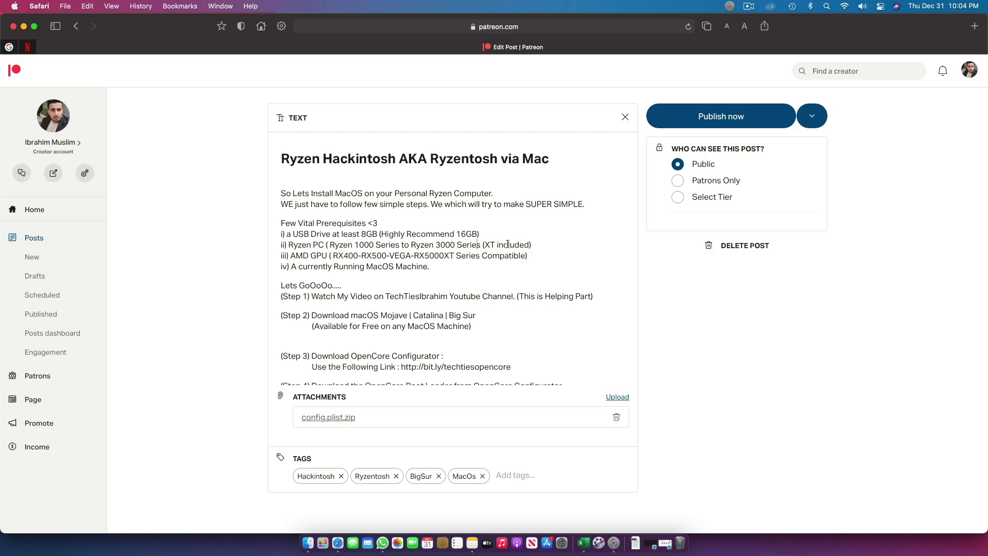
left_click_drag(497, 244, 481, 245)
left_click(429, 254)
left_click(446, 264)
scroll(462, 286, "down", 2)
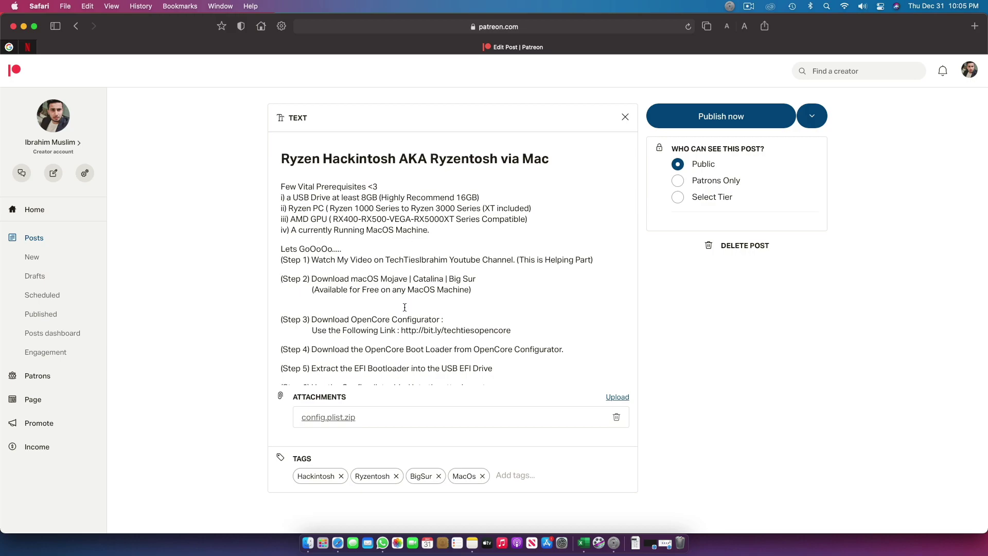
scroll(404, 308, "down", 1)
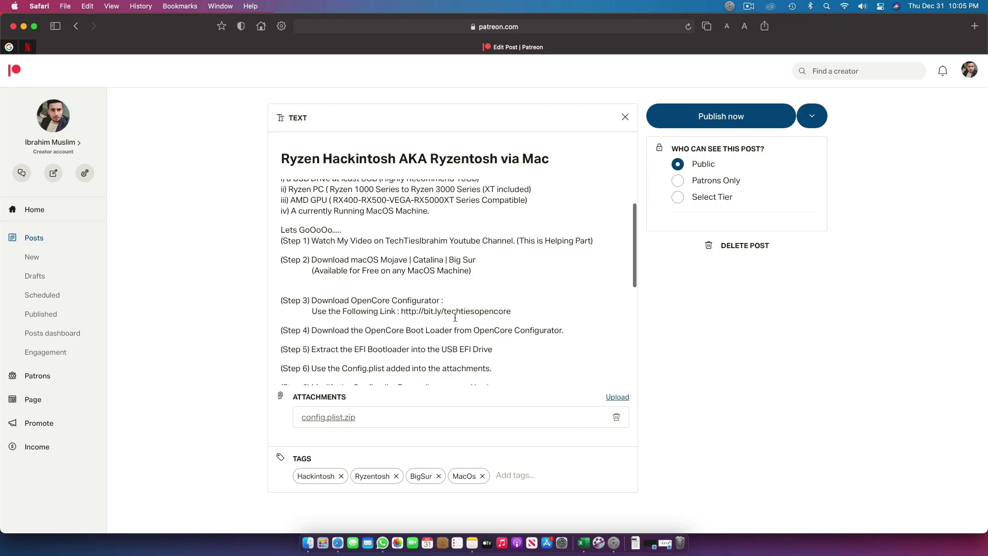
left_click_drag(401, 311, 503, 319)
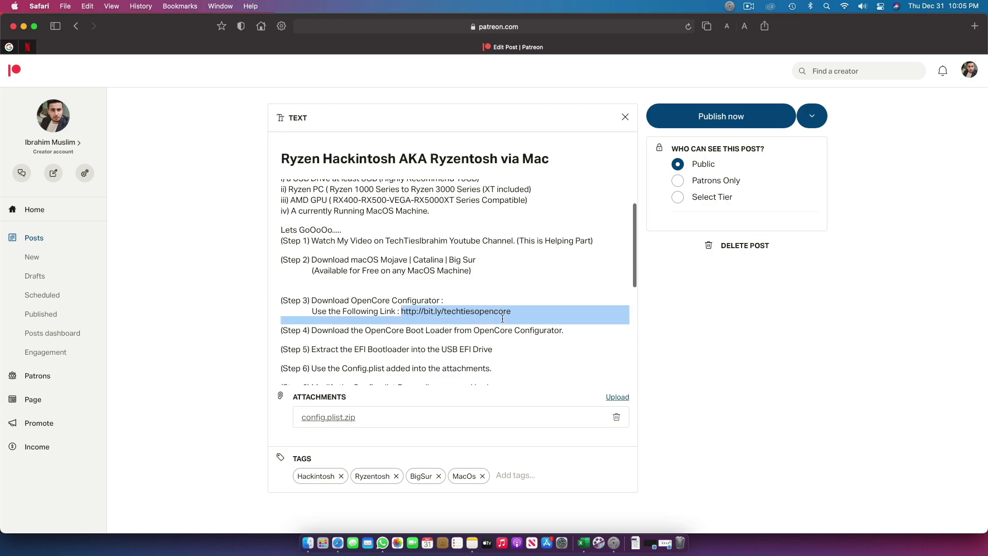
right_click(502, 313)
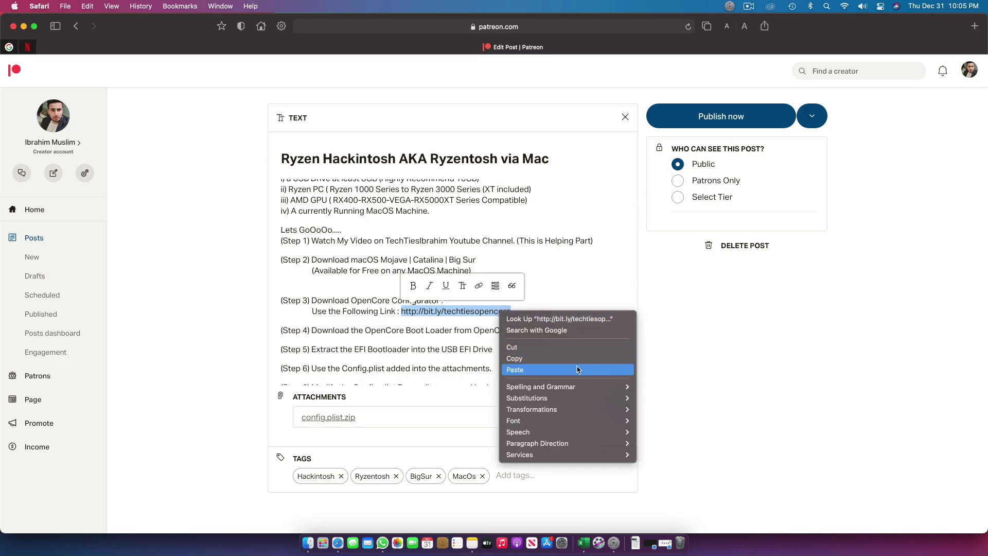
mouse_move(602, 454)
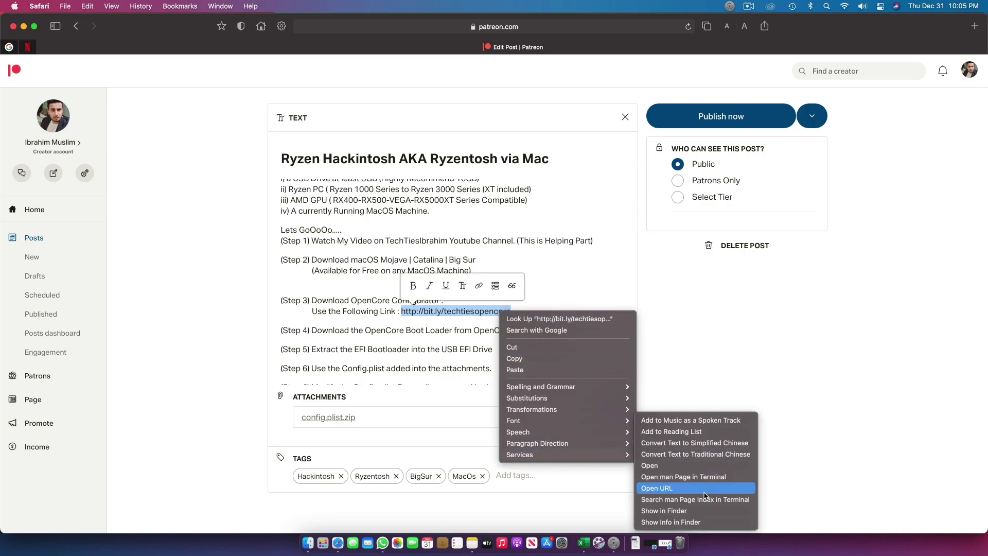
left_click(708, 494)
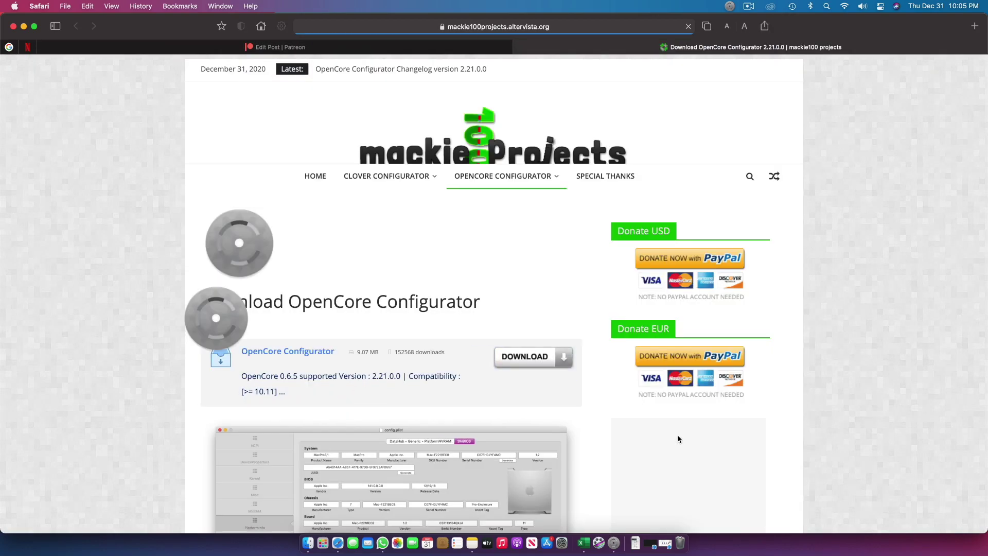
Download OpenCore Configurator from the mackie100 projects page and check the progress of the download
scroll(411, 356, "down", 3)
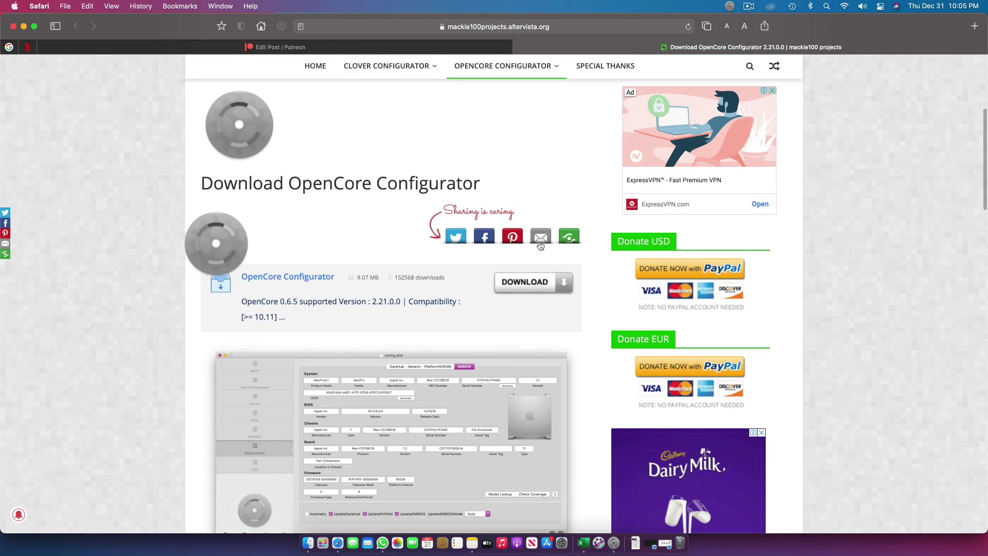
left_click(513, 291)
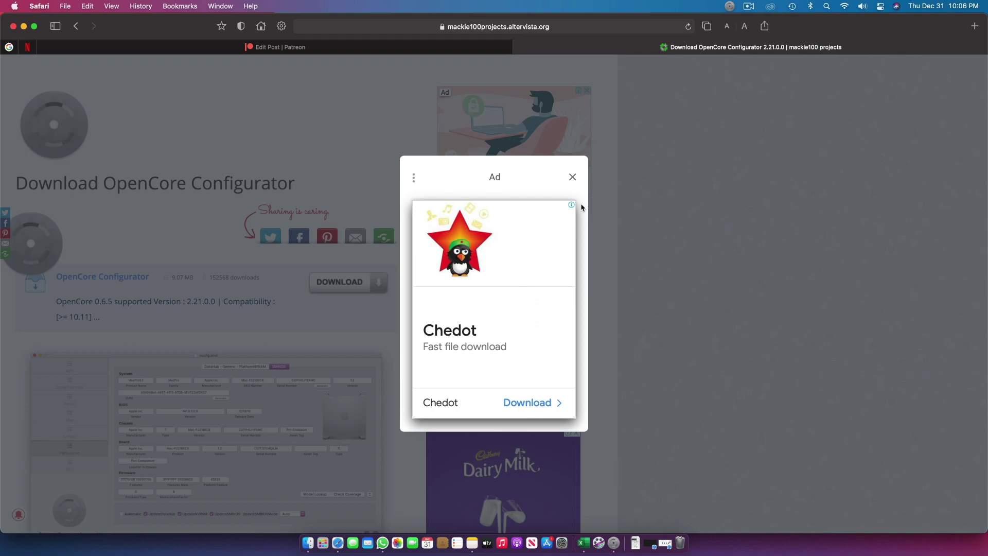
left_click(572, 178)
left_click(956, 26)
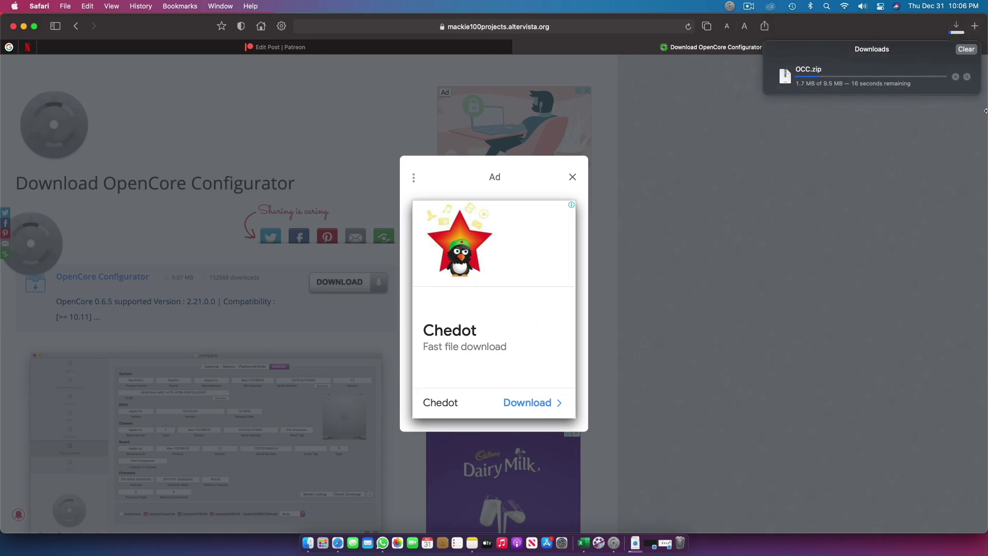
Return to the Patreon post and look at the recently downloaded files
left_click(380, 46)
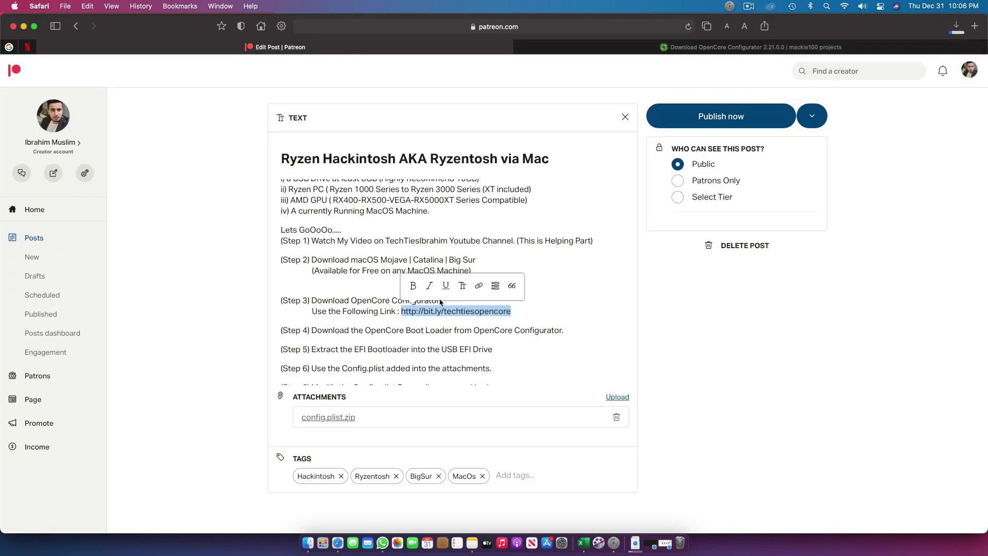
left_click(633, 527)
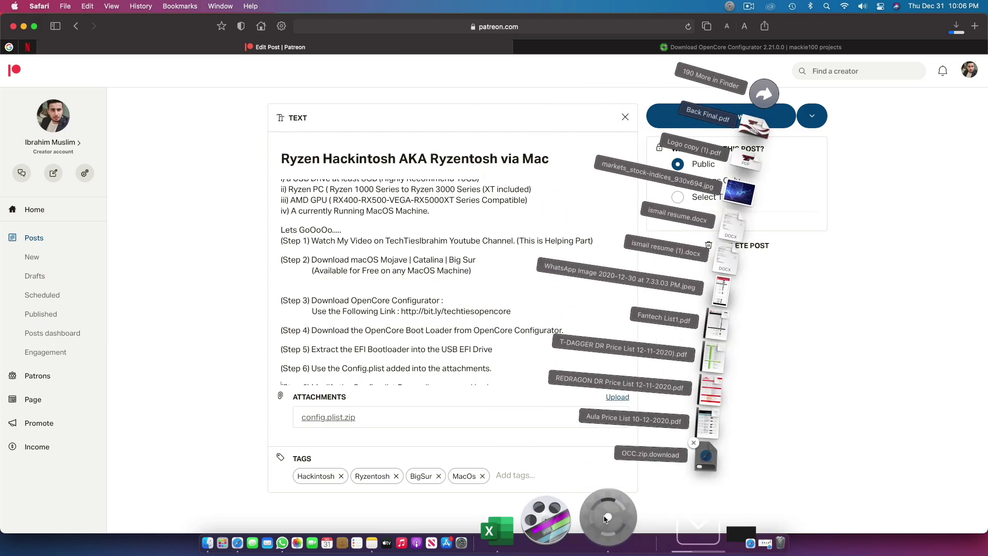
left_click(684, 412)
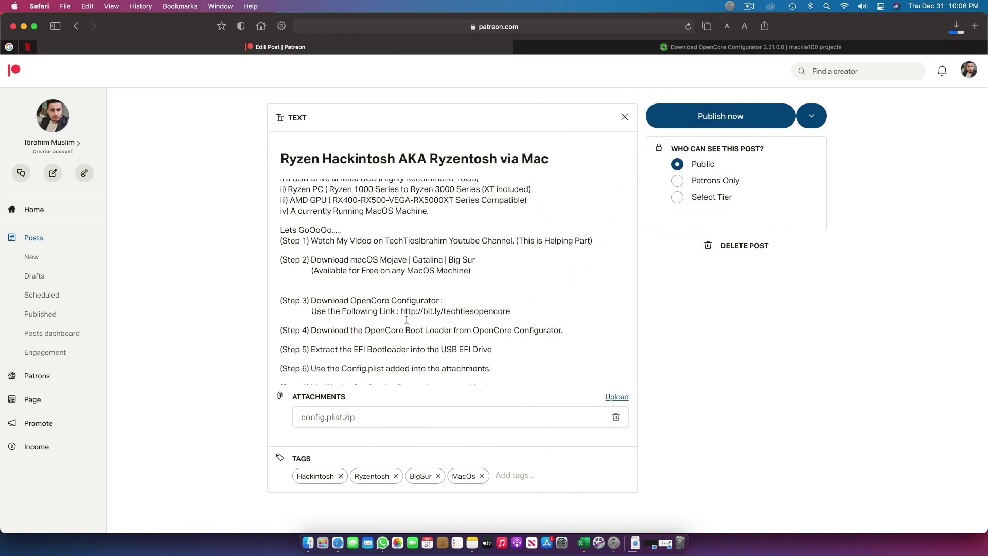
Switch to OpenCore Configurator and open the OpenCore Downloader
left_click(609, 539)
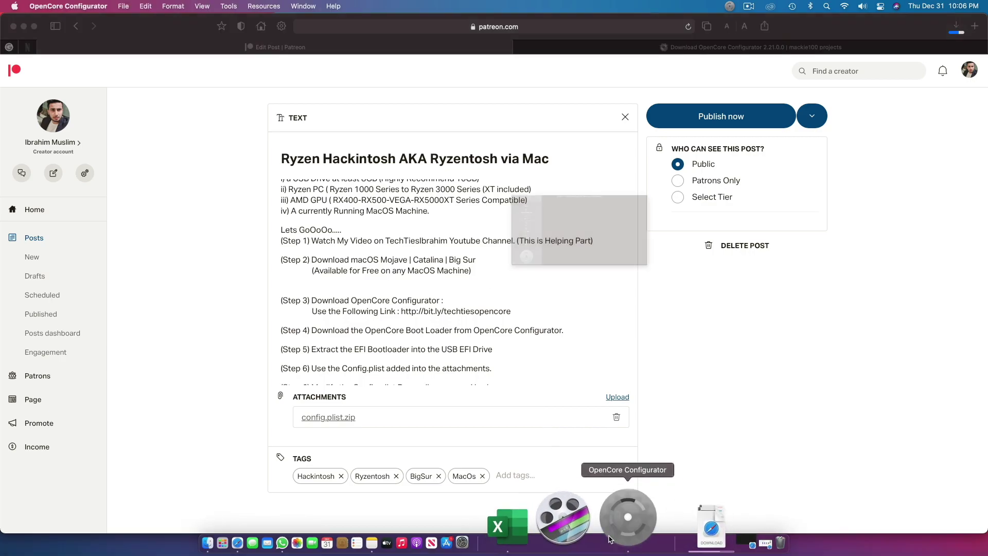
left_click_drag(515, 75, 388, 100)
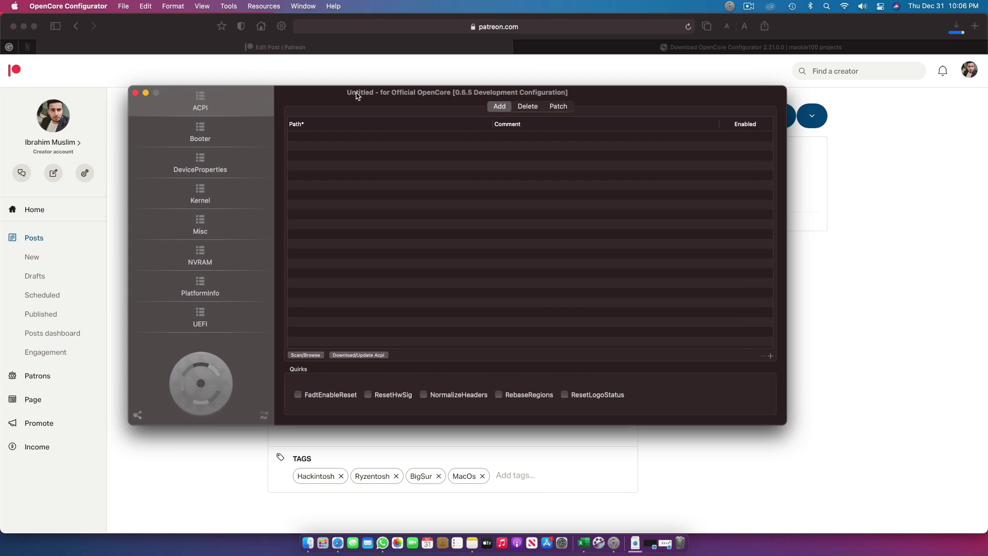
left_click(280, 4)
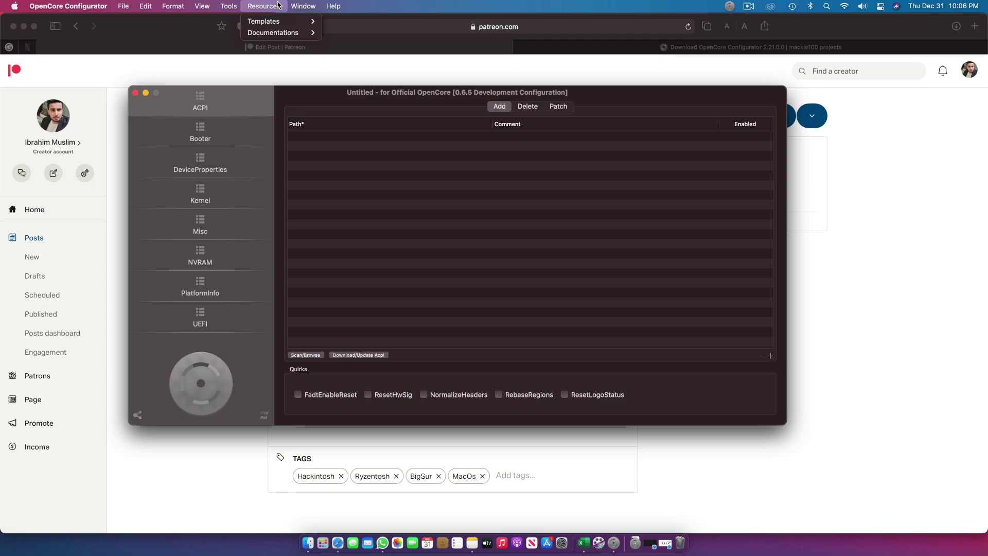
mouse_move(229, 6)
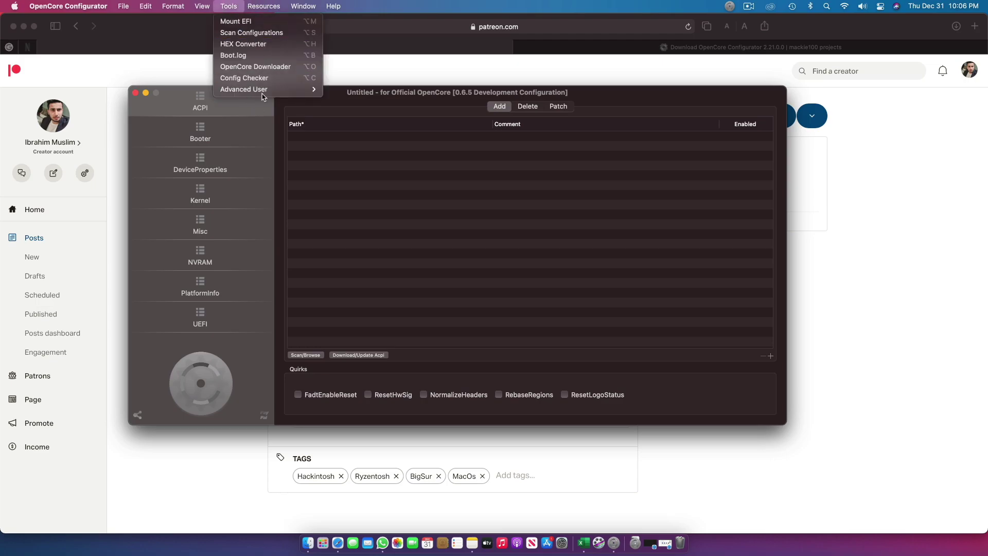
mouse_move(267, 89)
left_click(255, 67)
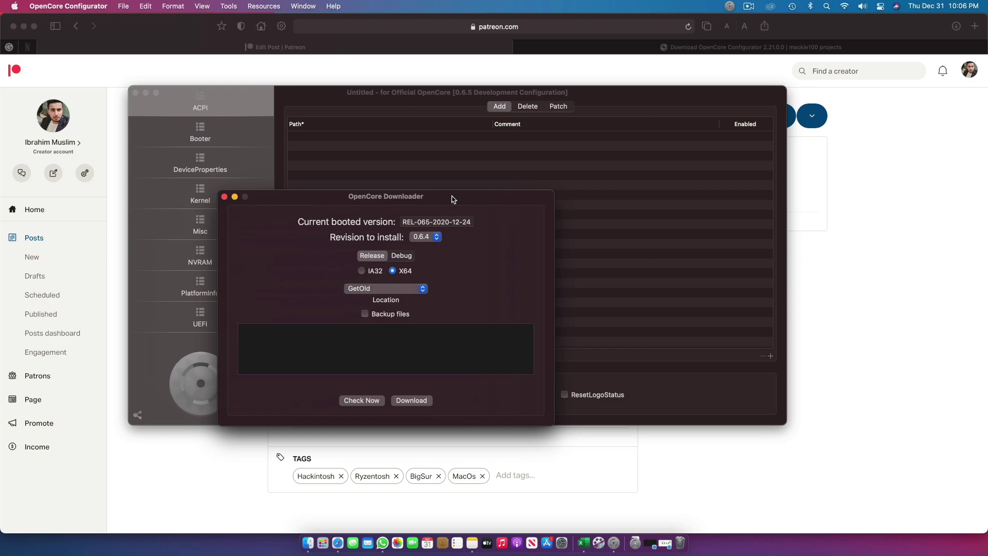
Review the available OpenCore revisions and target locations in the OpenCore Downloader, and close it
left_click(434, 237)
left_click(489, 250)
left_click(438, 237)
left_click(440, 245)
left_click(420, 288)
left_click(471, 282)
left_click(224, 196)
Move the Install macOS Big Sur drive to the middle of the desktop and rename it osx
mouse_move(987, 555)
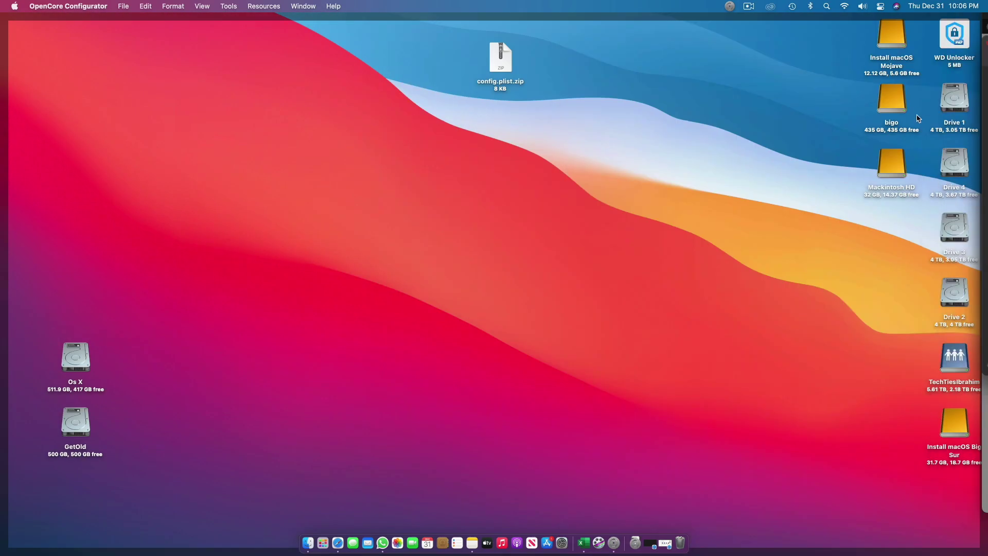
left_click_drag(952, 425, 650, 198)
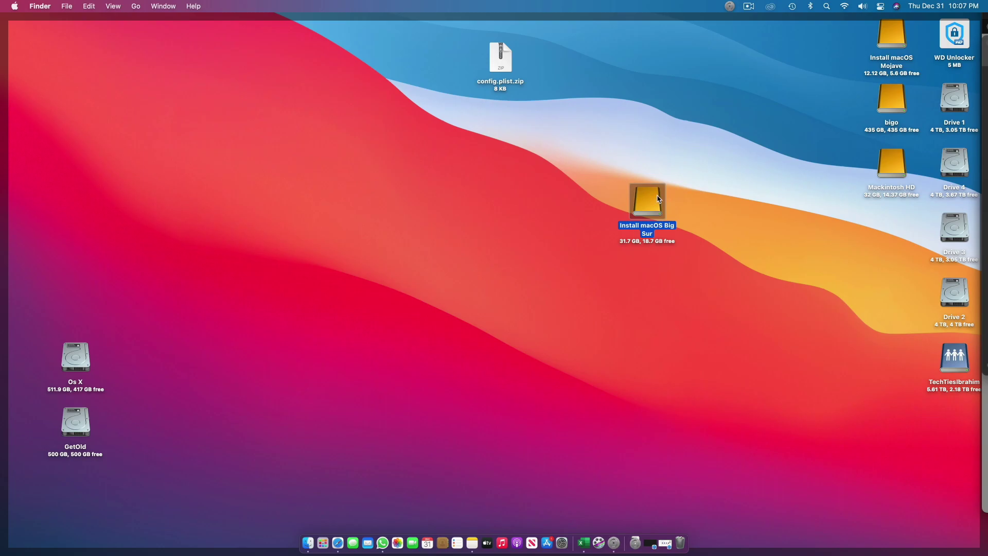
key("Return")
type("OSX")
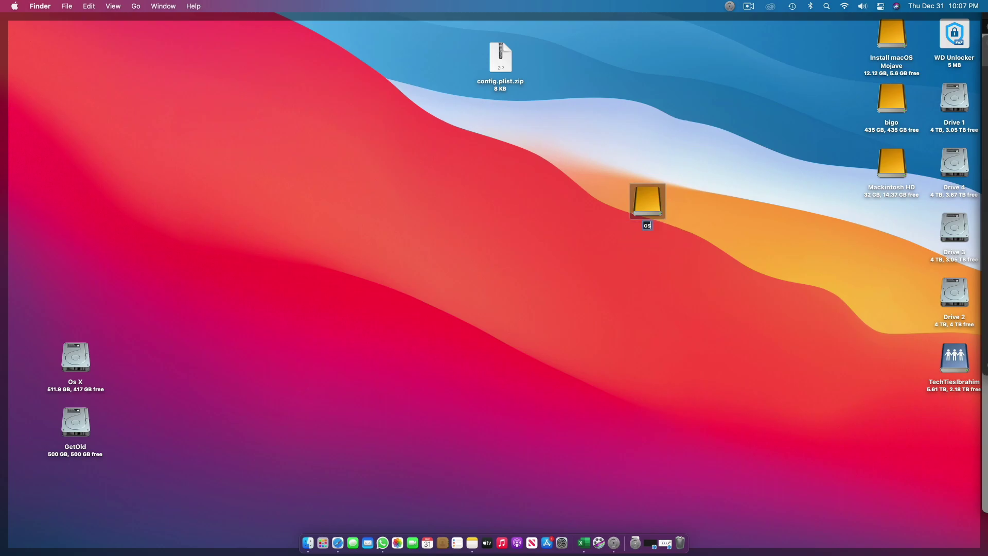
Return from the desktop to the OpenCore Configurator window and reposition it
key("F11")
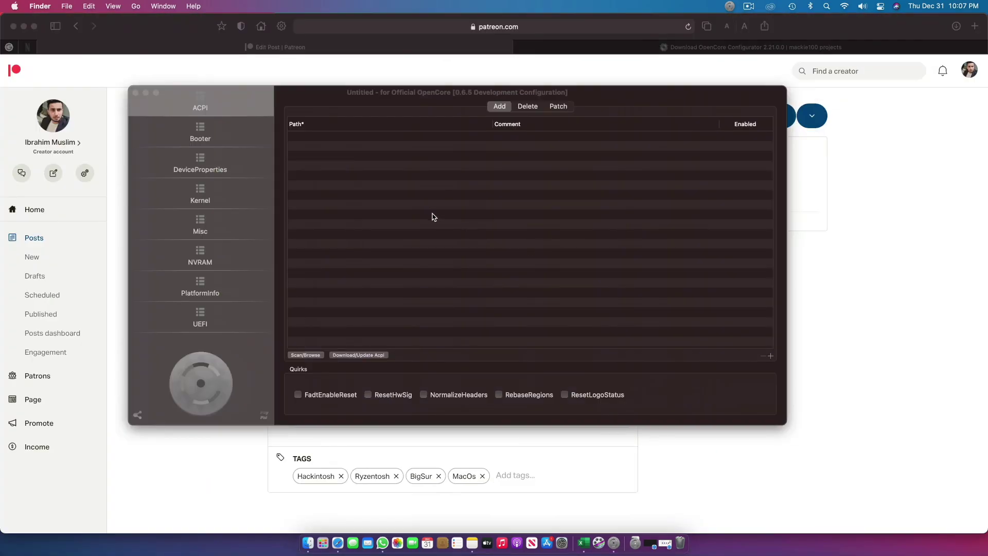
left_click(137, 6)
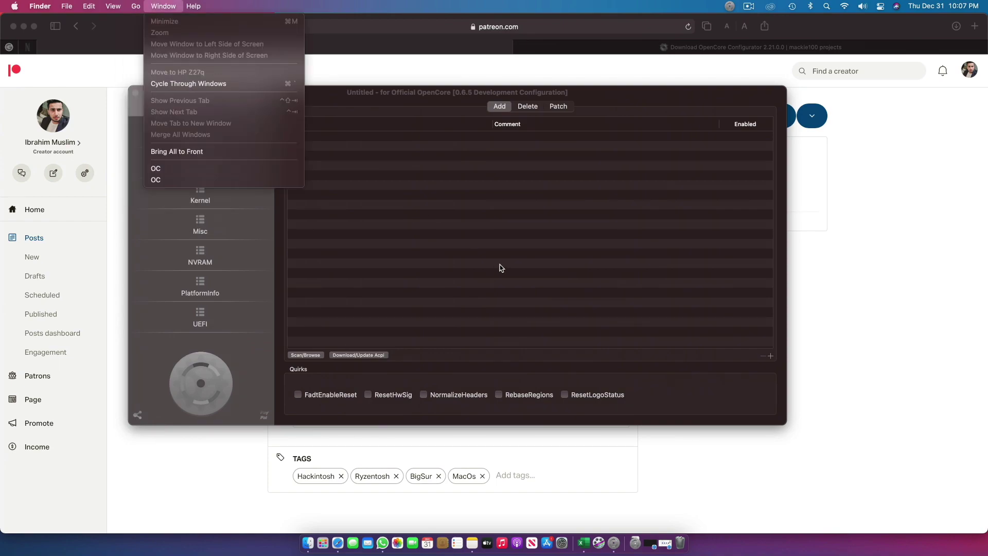
left_click(501, 267)
left_click_drag(337, 93, 367, 112)
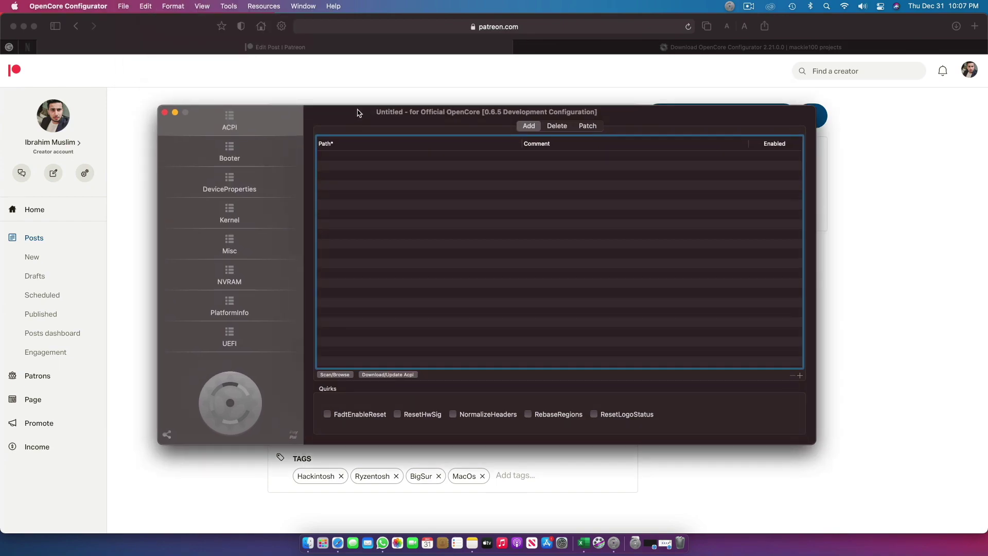
left_click(746, 6)
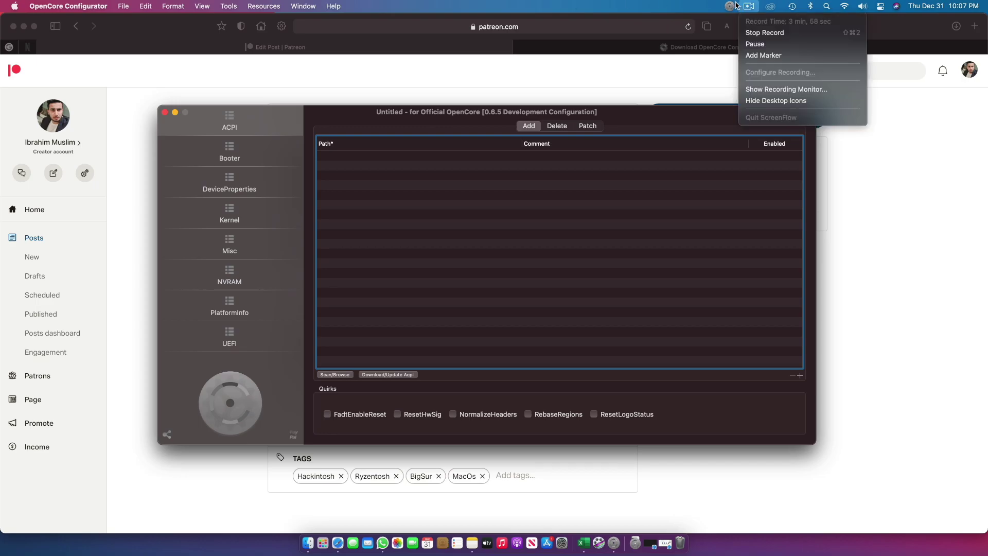
left_click(730, 6)
left_click(731, 5)
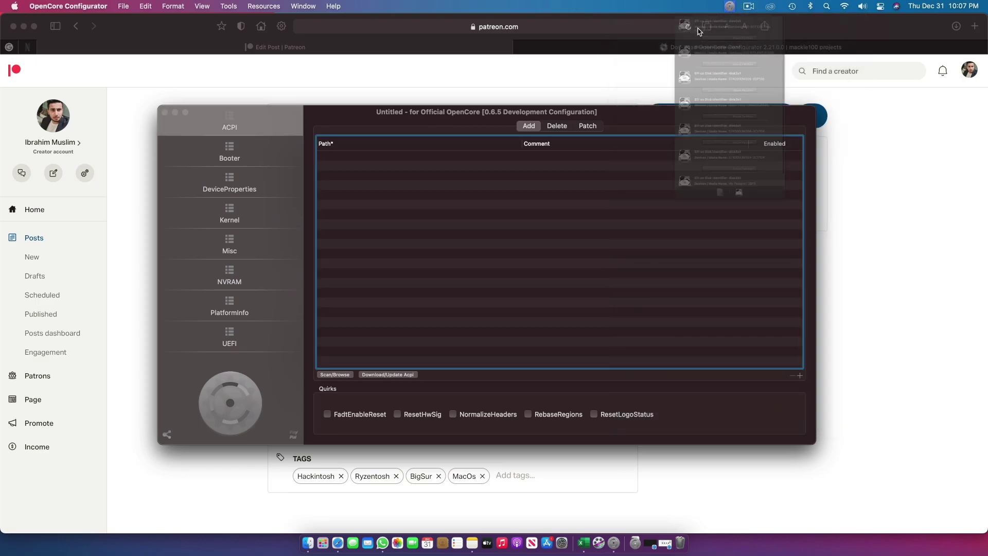
left_click(230, 153)
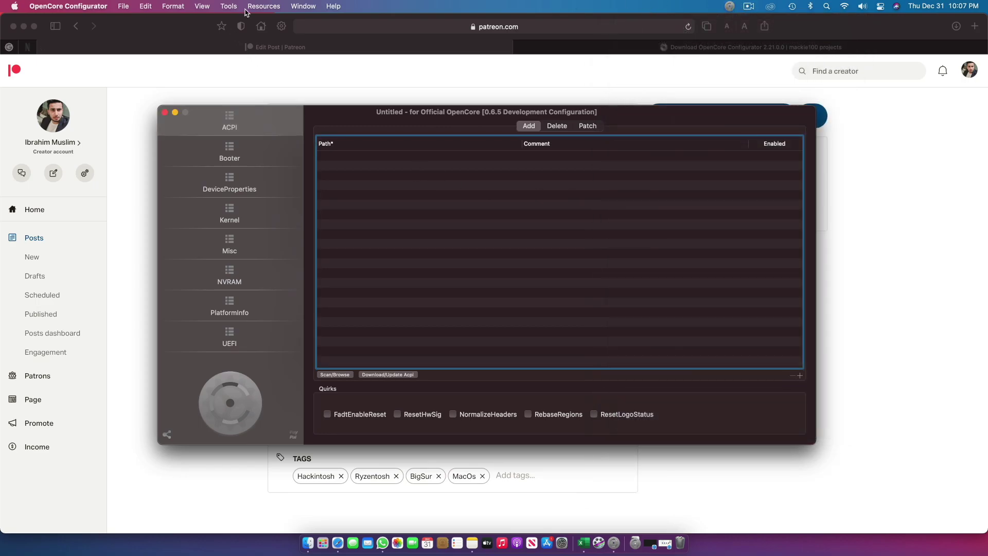
Mount the EFI partition of the WD My Passport drive, authorize the change with the account password, and open the partition
left_click(228, 5)
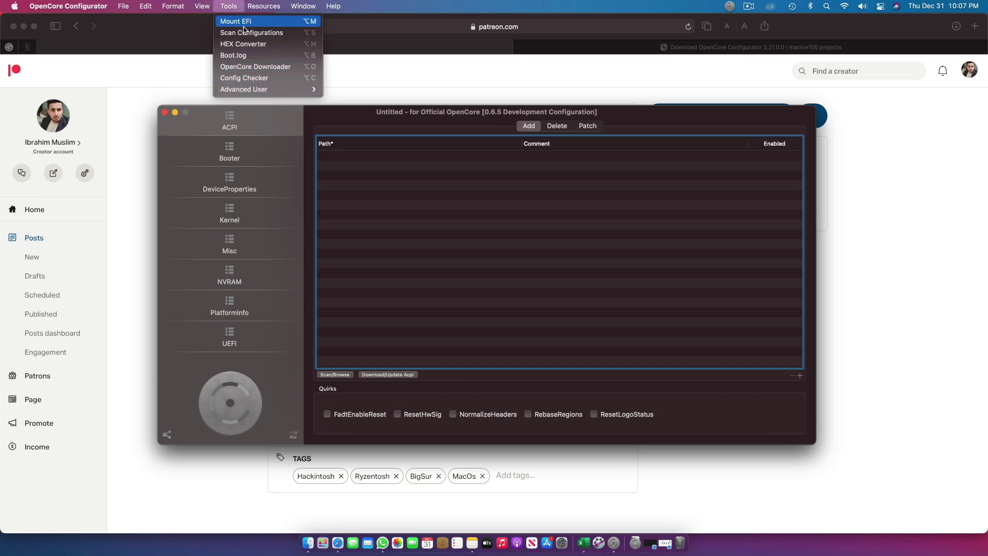
left_click(247, 21)
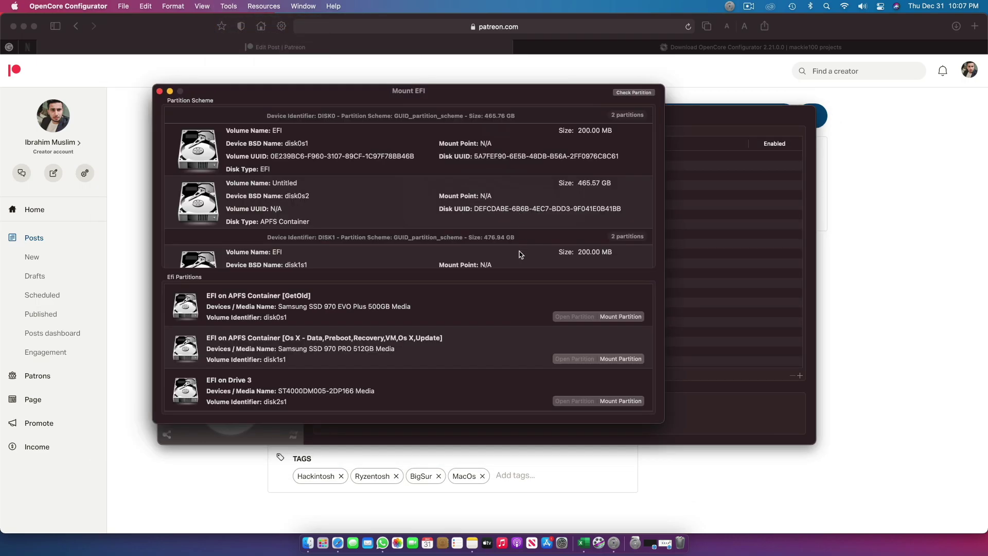
scroll(521, 293, "down", 5)
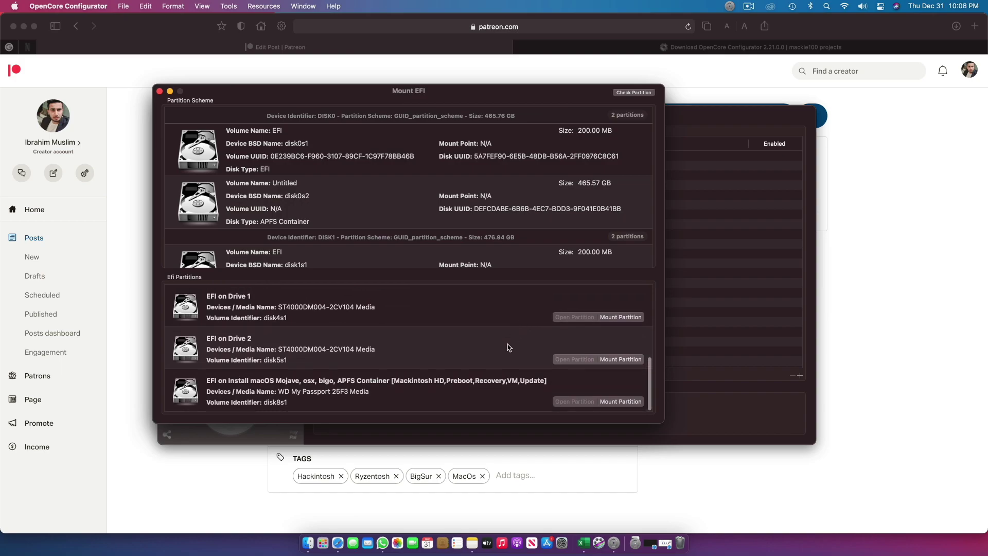
double_click(345, 398)
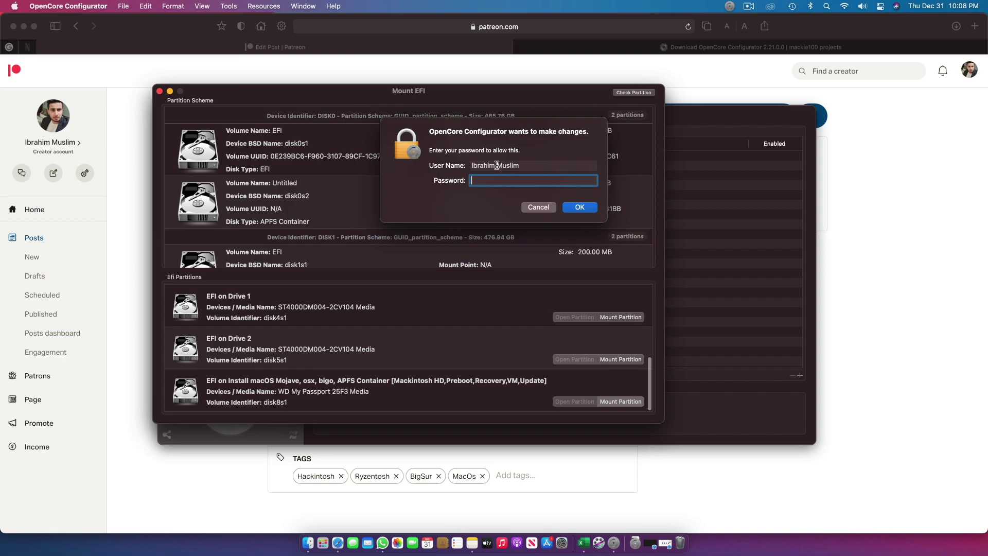
key("Return")
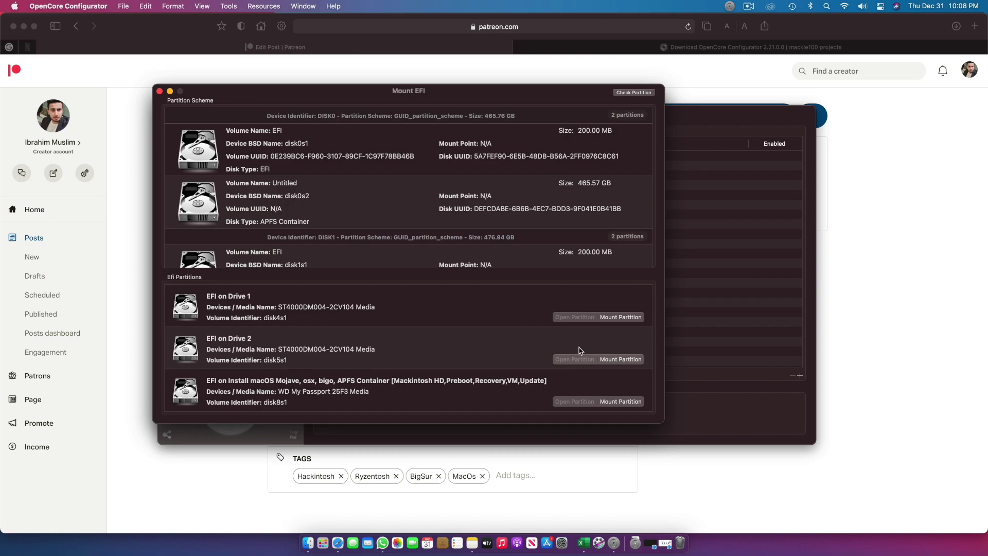
left_click(618, 401)
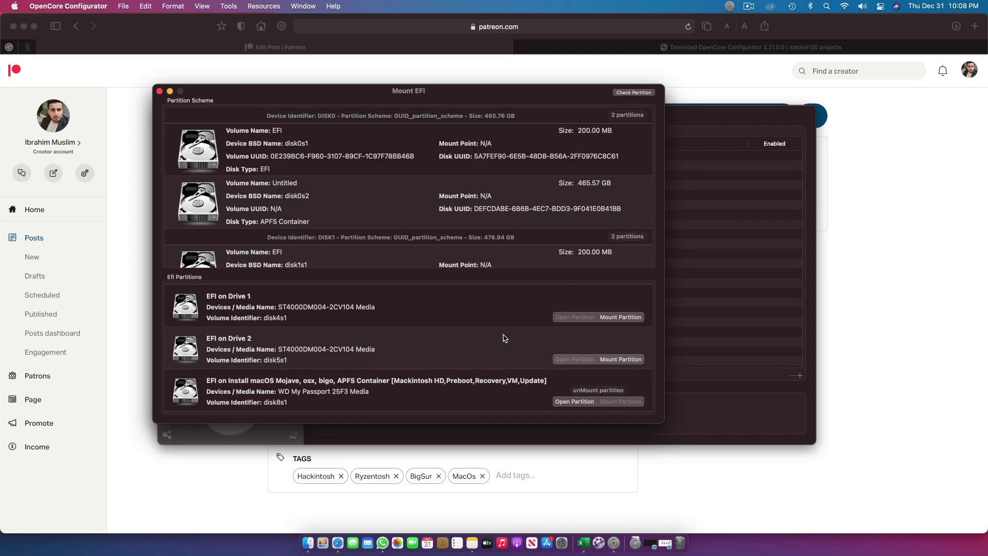
left_click(574, 401)
left_click(571, 402)
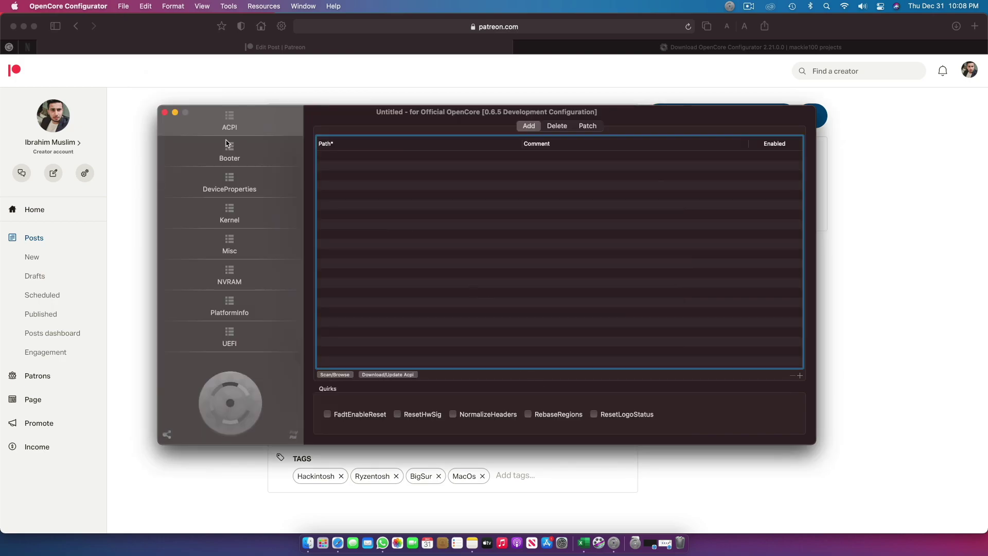
Place the mounted EFI drive next to config.plist.zip on the desktop
key("F11")
left_click(918, 337)
left_click_drag(948, 427, 538, 71)
key("F11")
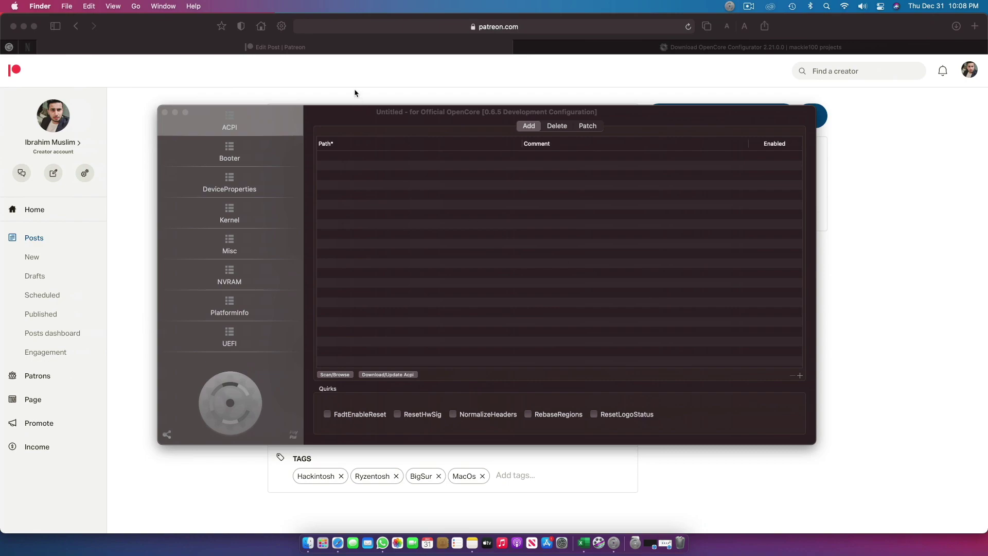
Open the OpenCore Downloader from OpenCore Configurator and choose revision 0.6.4
left_click(311, 106)
left_click(226, 6)
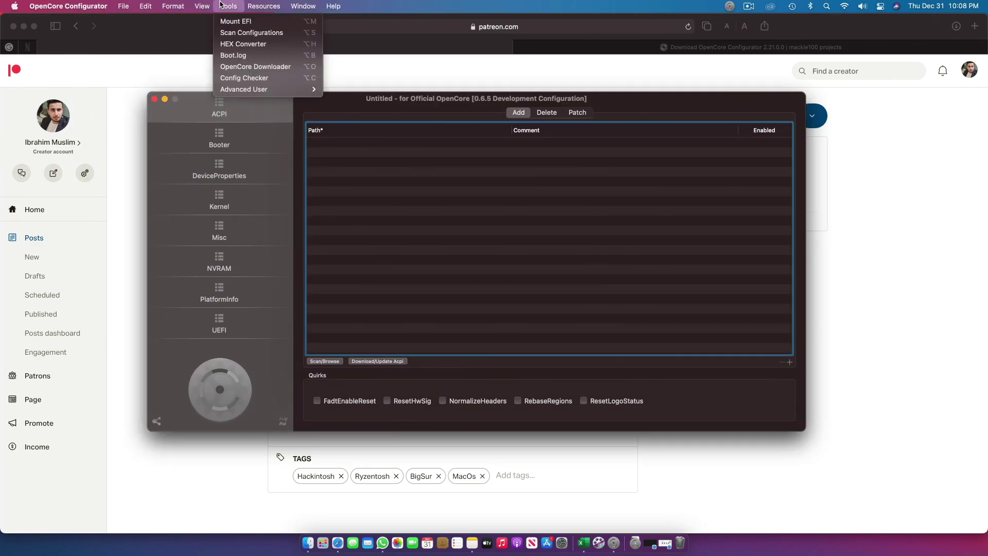
left_click(280, 68)
left_click(431, 236)
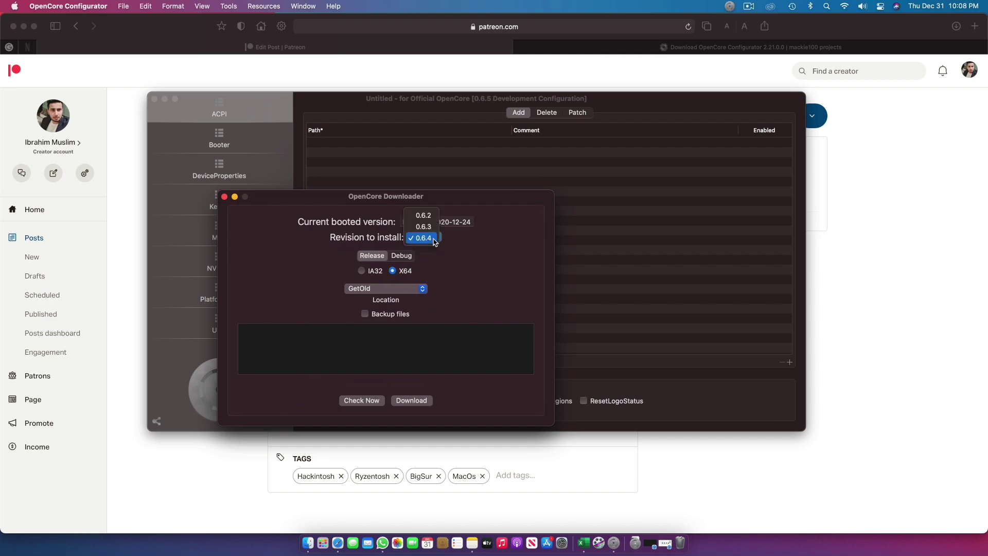
left_click(431, 238)
left_click(432, 239)
left_click(431, 281)
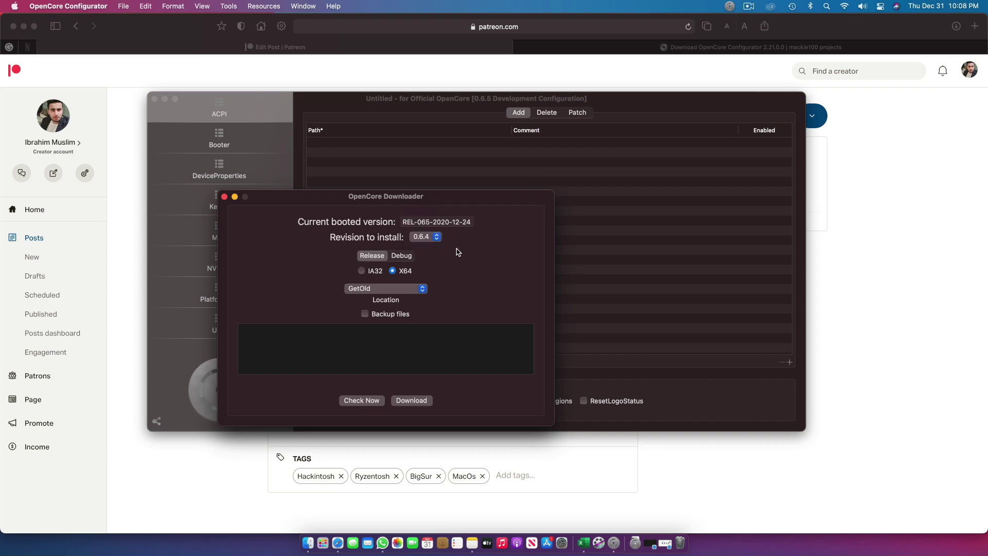
Set the download location to the EFI drive and download the OpenCore release there
left_click(397, 290)
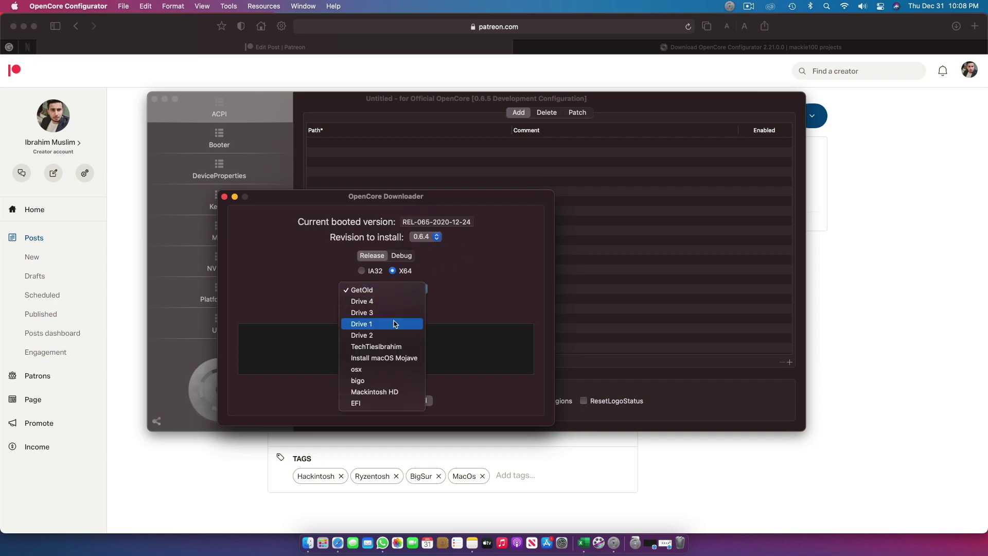
left_click(379, 289)
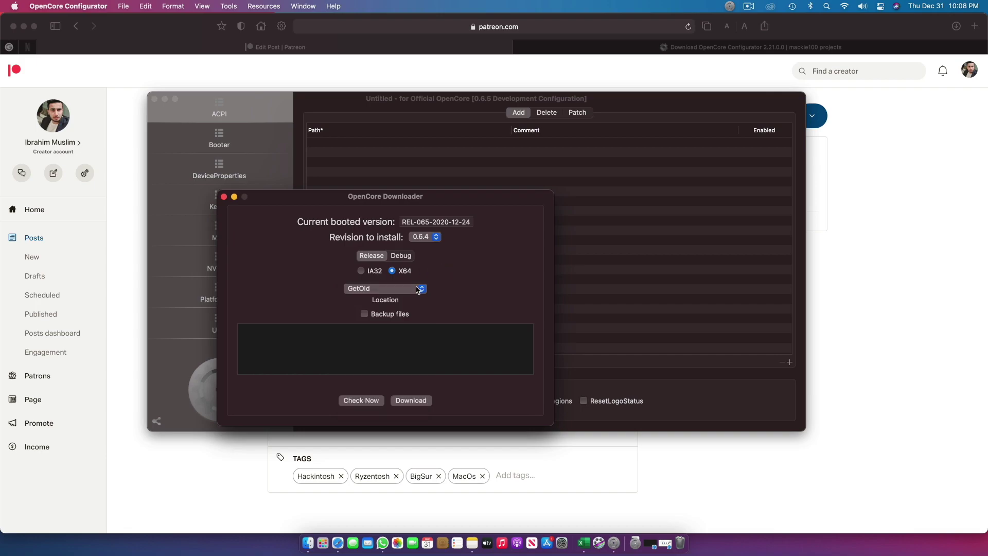
left_click_drag(487, 208, 522, 159)
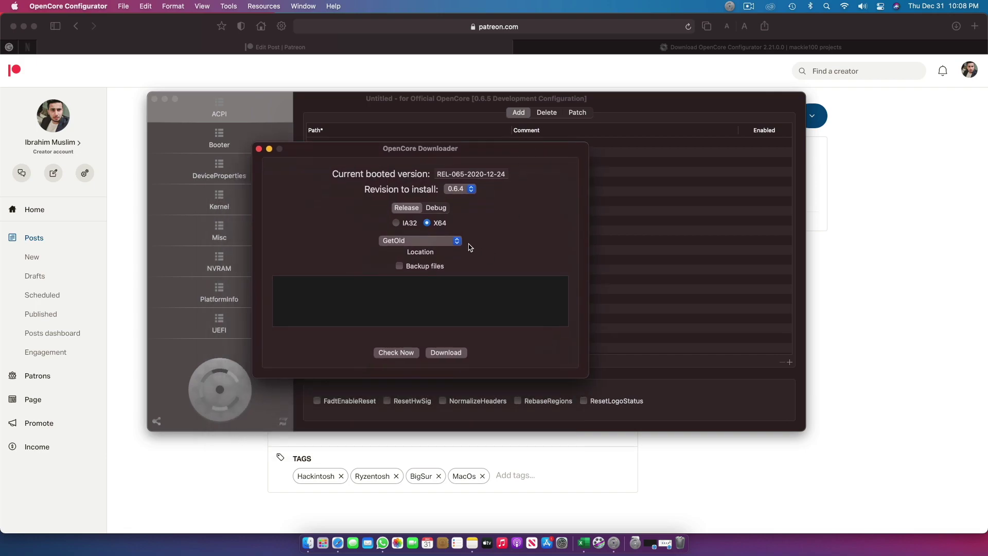
left_click(459, 242)
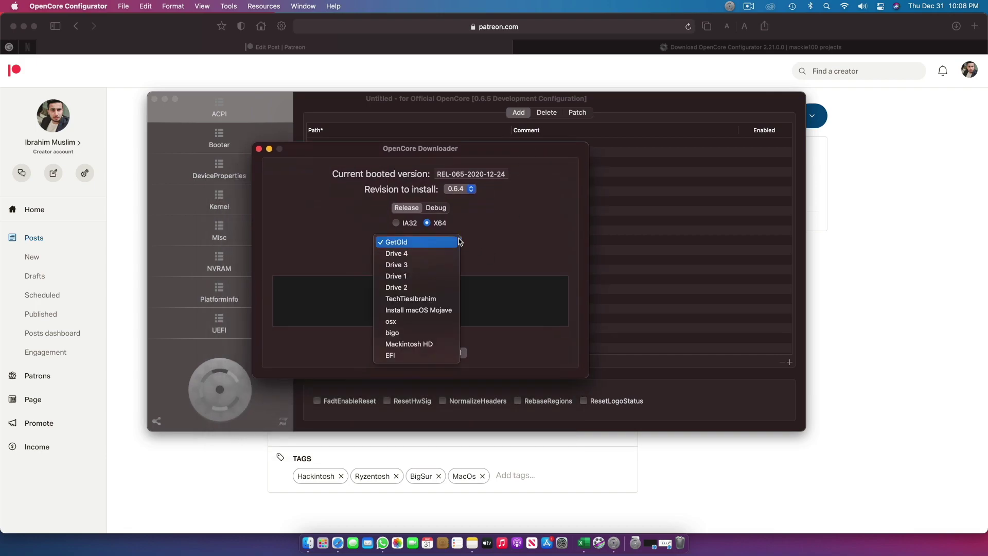
left_click(397, 357)
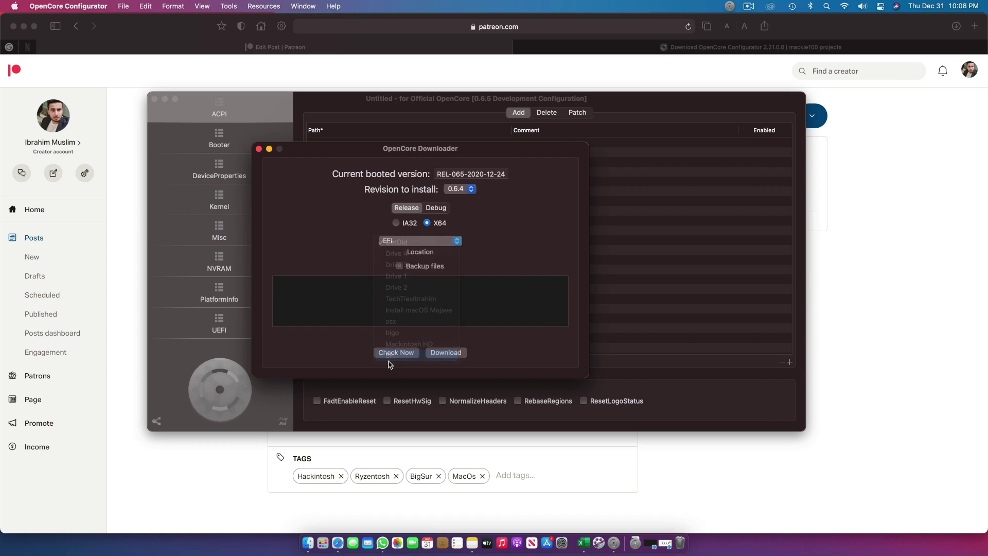
left_click(455, 355)
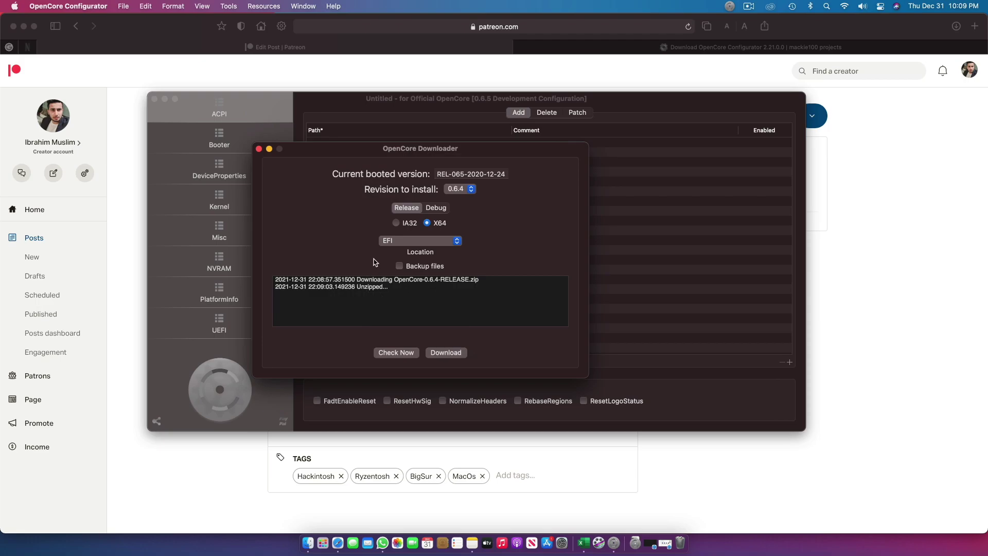
Inspect the EFI drive's EFI/OC folder and the config.plist inside it
key("F11")
double_click(545, 54)
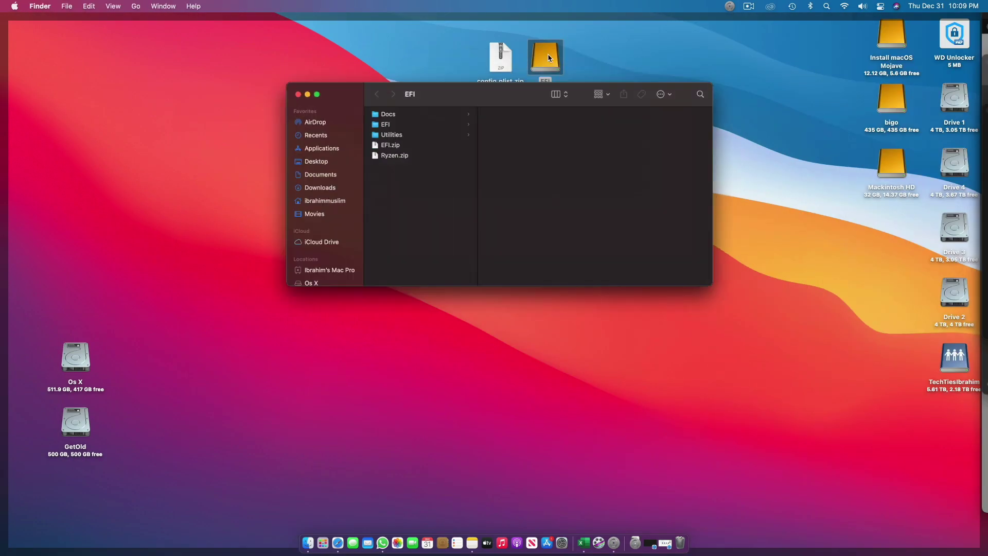
left_click(386, 134)
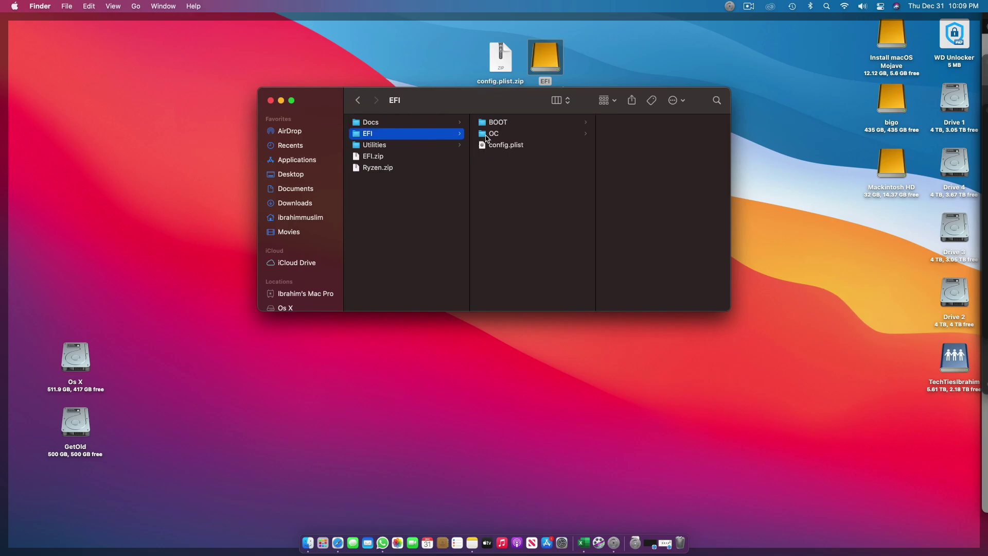
left_click(504, 133)
left_click_drag(469, 104, 344, 109)
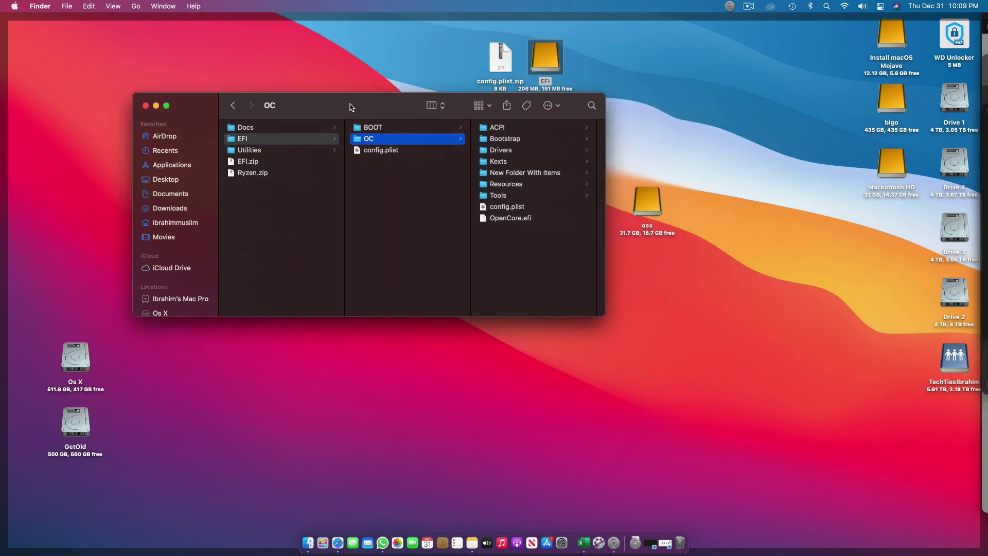
left_click(393, 207)
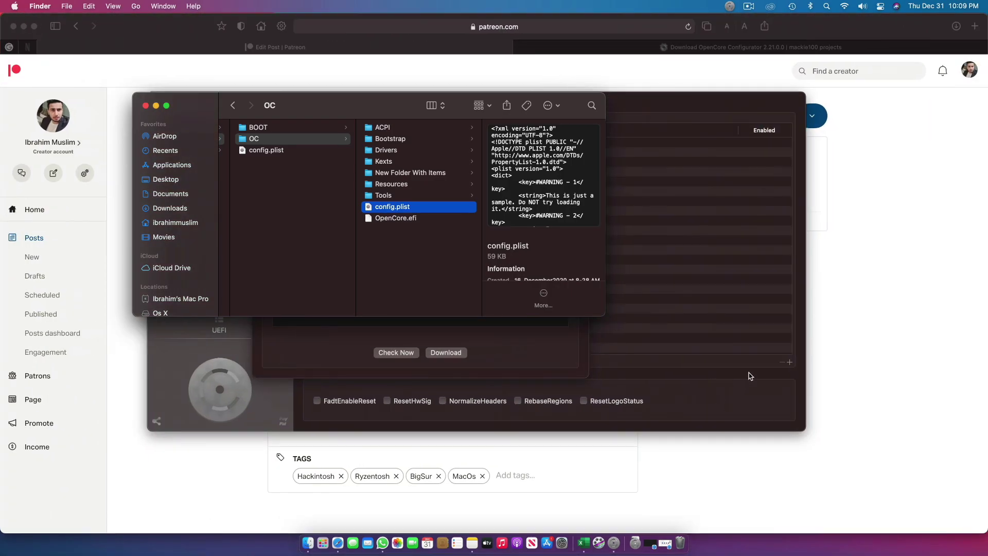
Bring up the Patreon post with its config.plist.zip attachment, and move the desktop copy of the archive further from the EFI drive
left_click(694, 334)
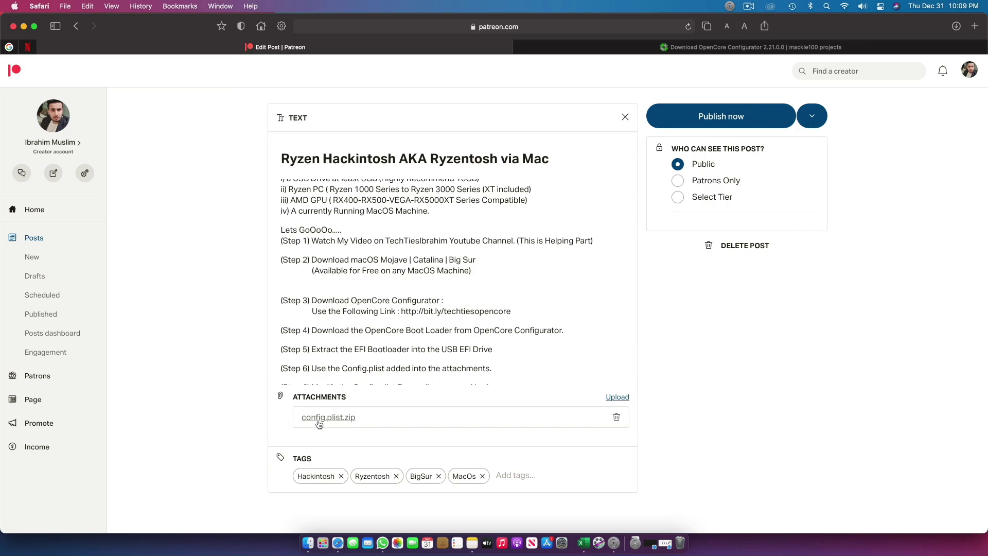
key("F11")
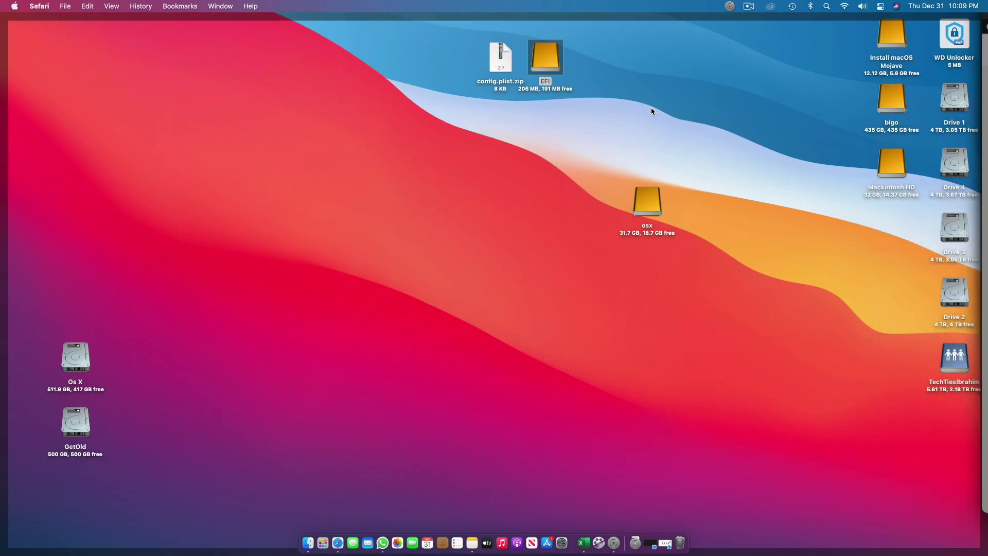
left_click(494, 60)
left_click_drag(495, 62, 464, 64)
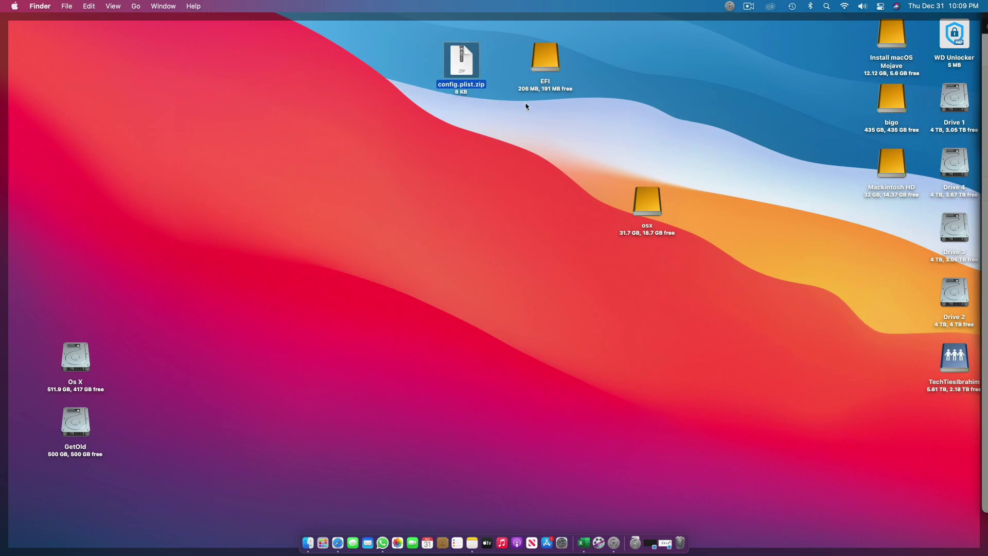
Open the EFI/OC folder on the EFI drive and delete its config.plist
double_click(548, 80)
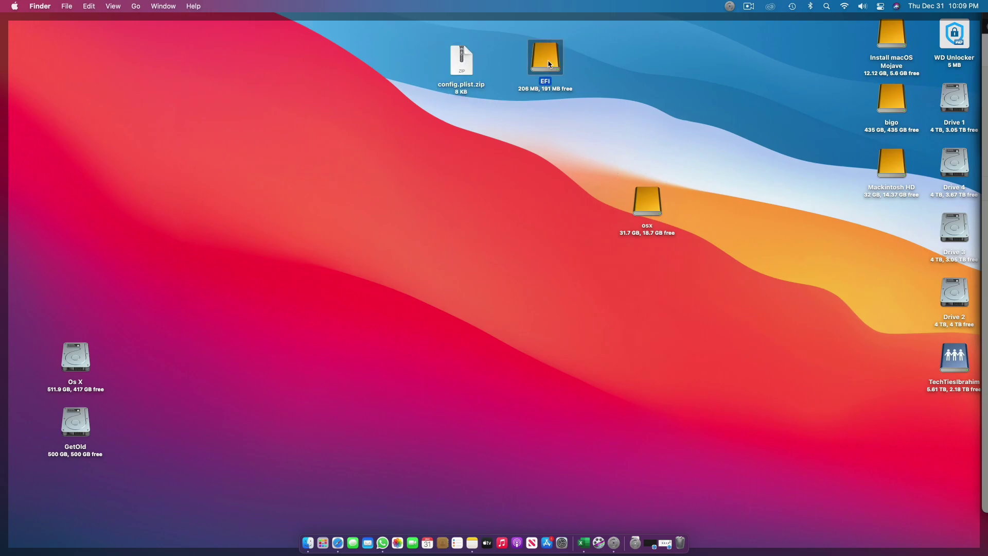
left_click(293, 154)
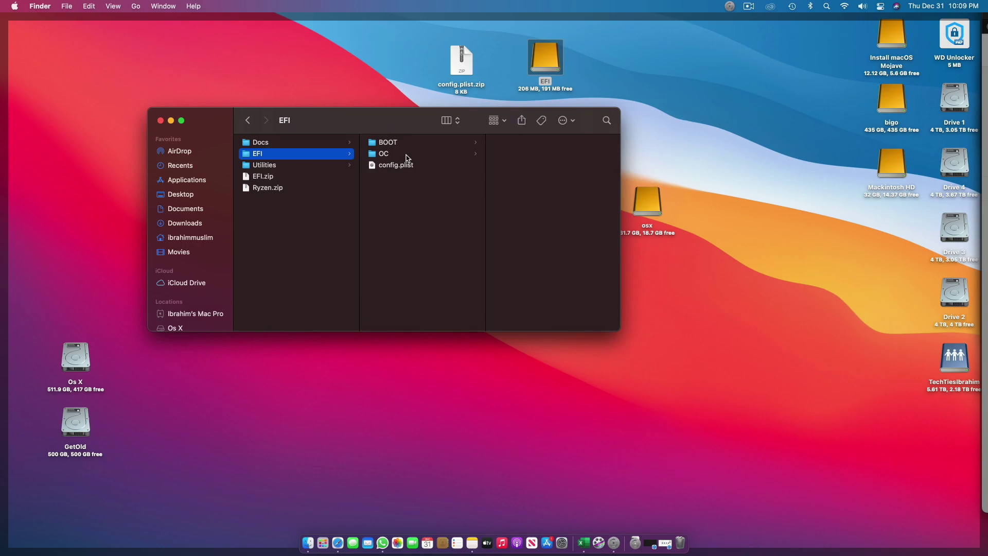
left_click(384, 153)
left_click_drag(349, 120, 240, 144)
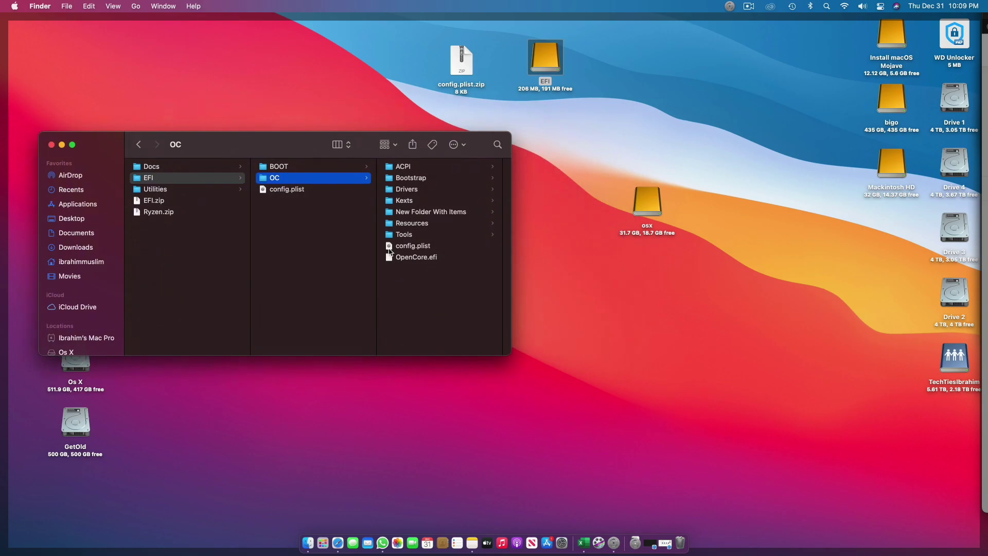
right_click(422, 243)
left_click(453, 273)
Copy config.plist.zip from the desktop into the OC folder and extract it there
left_click_drag(461, 62, 427, 252)
left_click(404, 247)
double_click(404, 247)
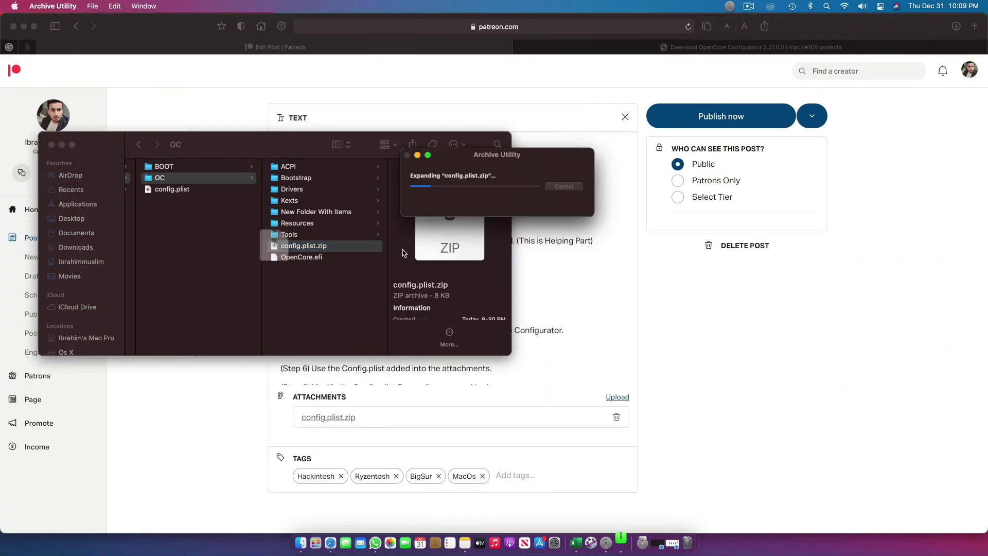
key("Return")
Open the extracted config.plist from the OC folder in OpenCore Configurator and close the OpenCore Downloader
left_click_drag(263, 148, 330, 157)
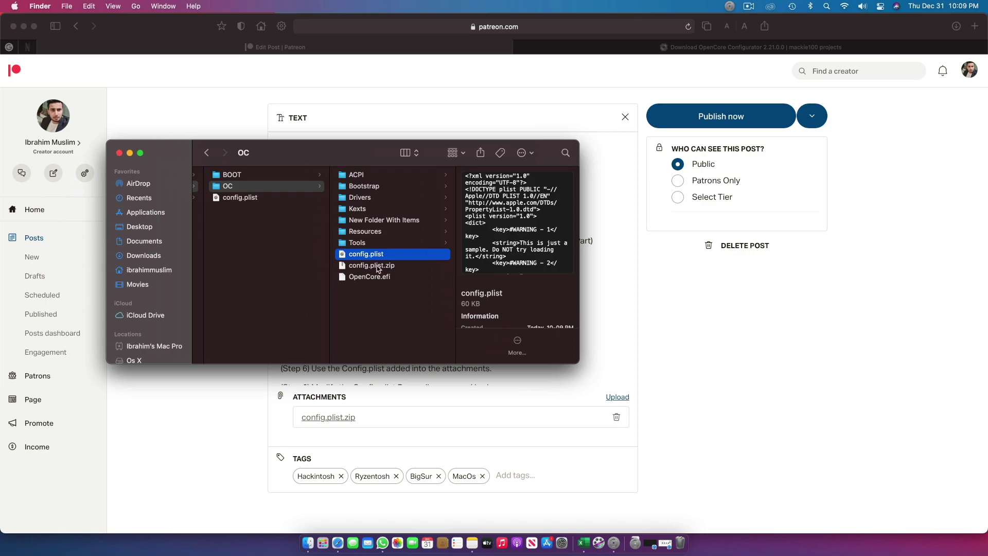
left_click_drag(320, 156, 375, 140)
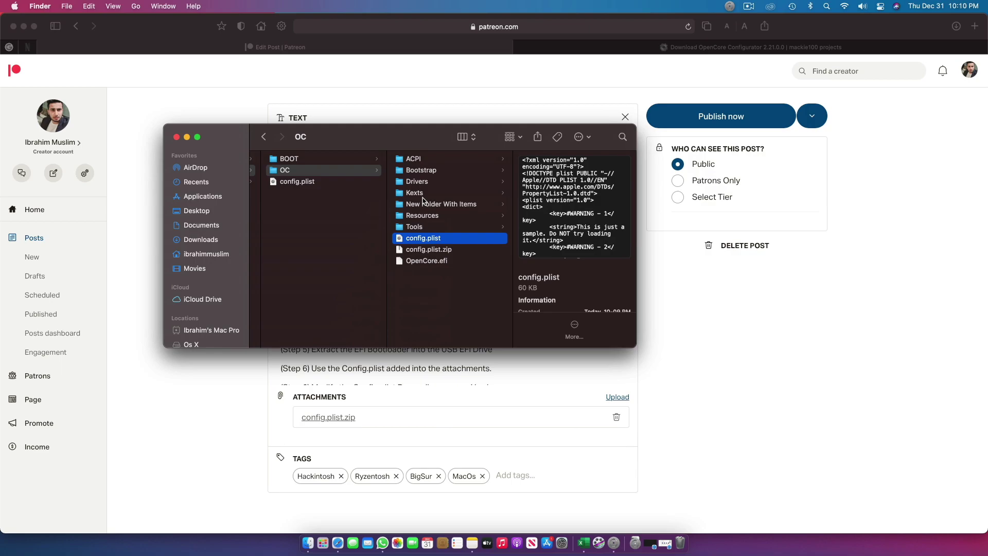
left_click_drag(389, 141, 472, 246)
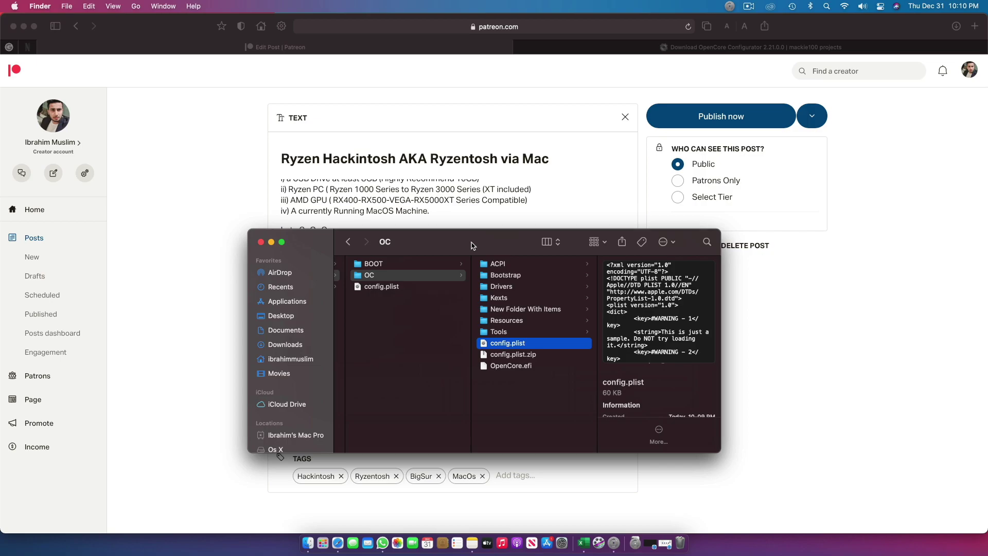
double_click(509, 343)
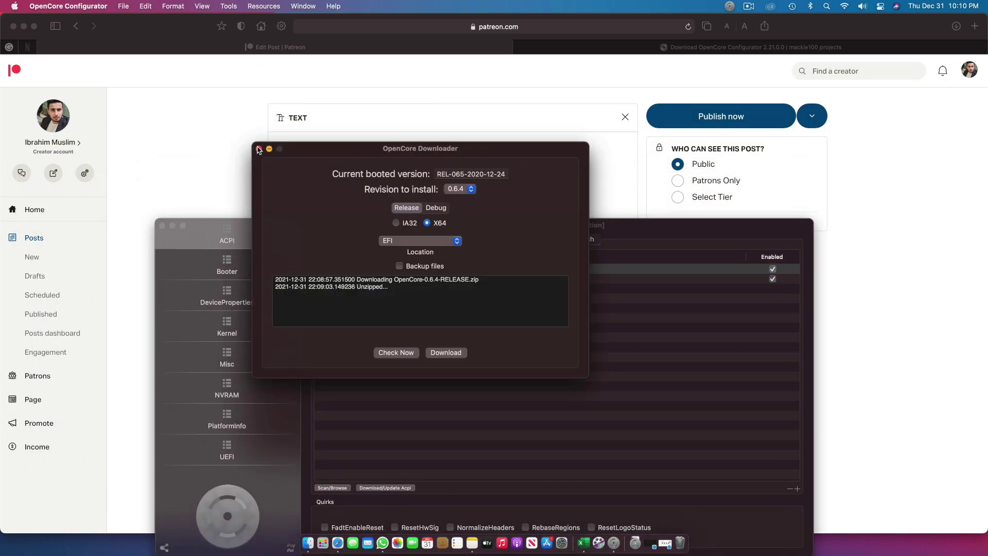
left_click(259, 149)
Reposition the config.plist window and review the ACPI entries SSDT-CPUR.aml and SSDT-EC-USBX-DESKTOP.aml, plus the Booter section
left_click_drag(436, 230, 487, 136)
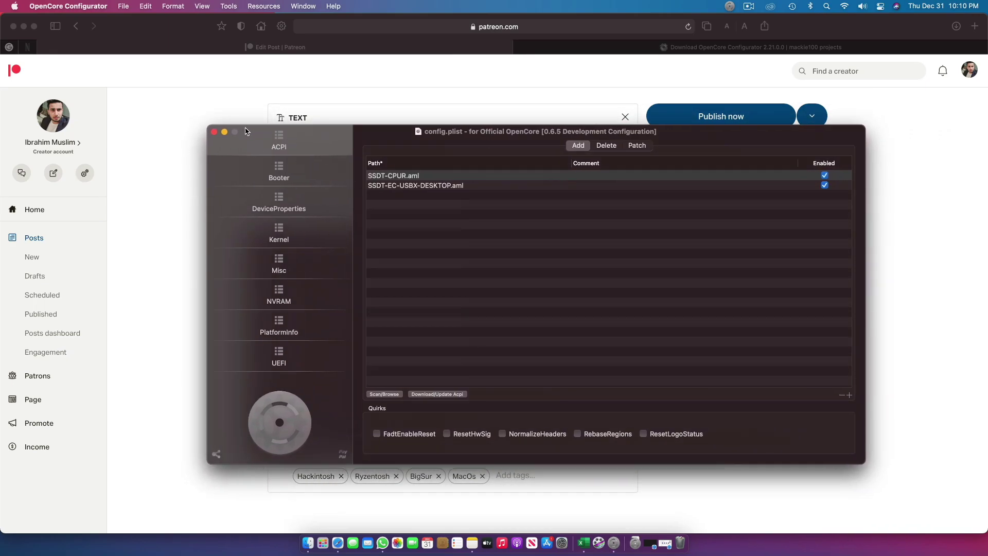
left_click(389, 177)
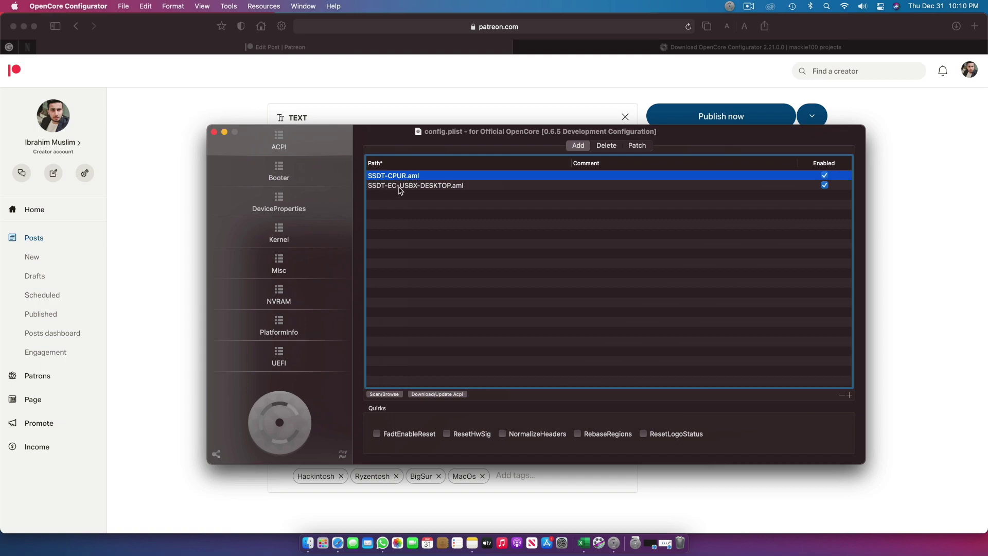
left_click(446, 187)
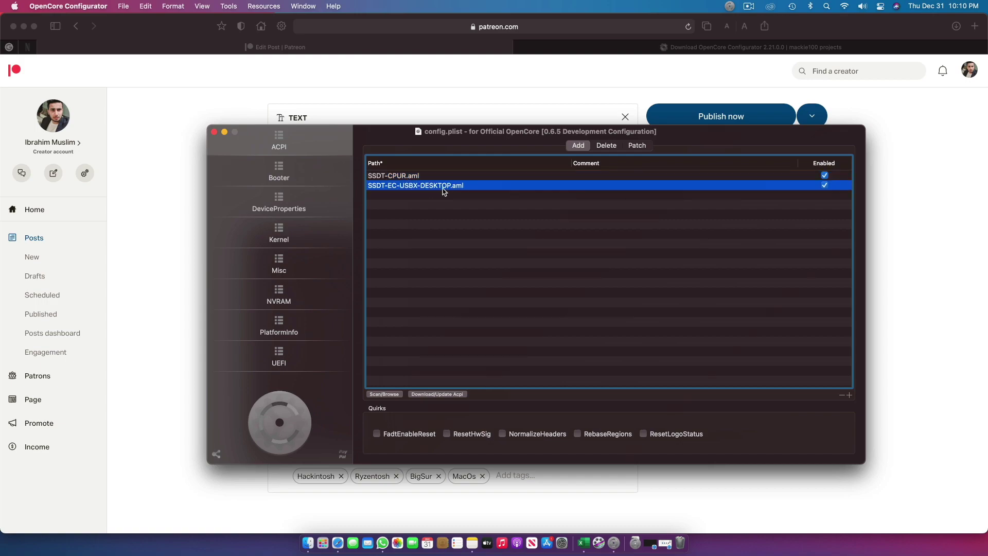
left_click(446, 177)
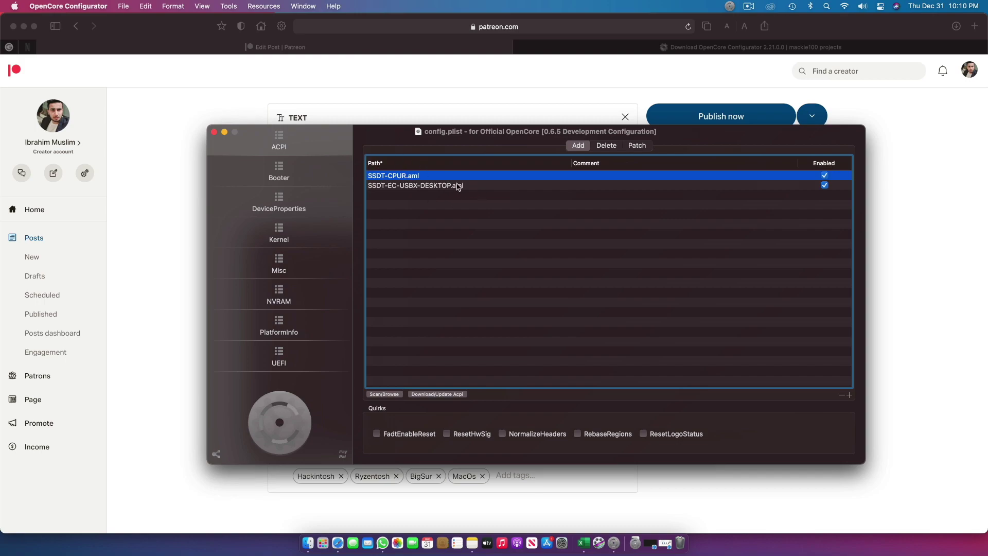
left_click(425, 185)
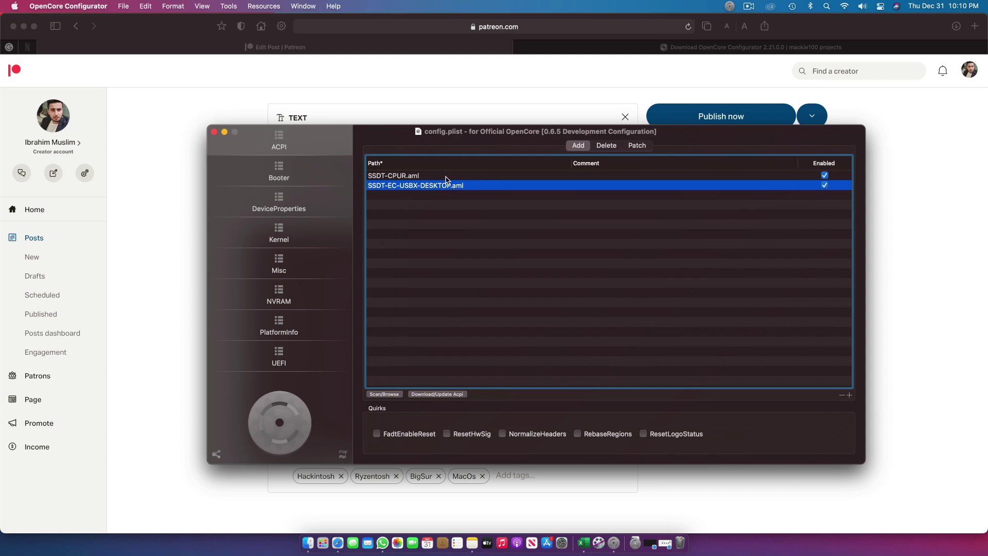
left_click_drag(412, 135, 382, 121)
left_click(240, 164)
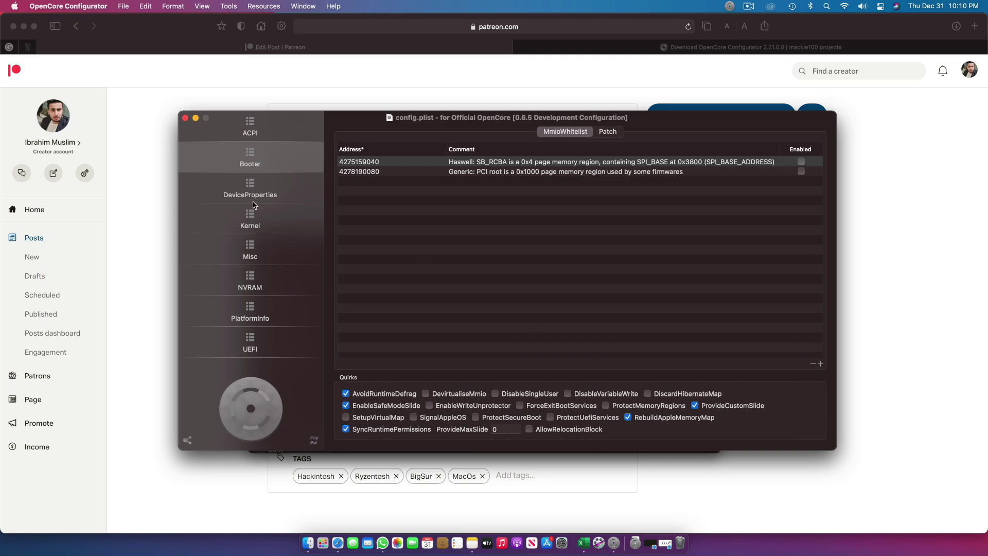
Remove the Intel HD Graphics device PciRoot(0x0)/Pci(0x2,0x0) from the added DeviceProperties
left_click(238, 184)
left_click(374, 173)
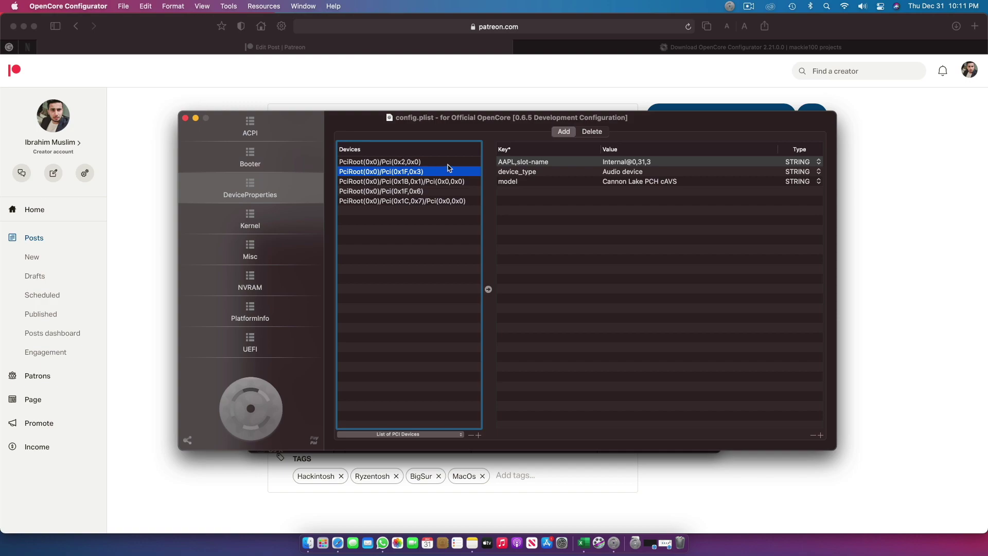
left_click(379, 163)
left_click(404, 172)
left_click(410, 162)
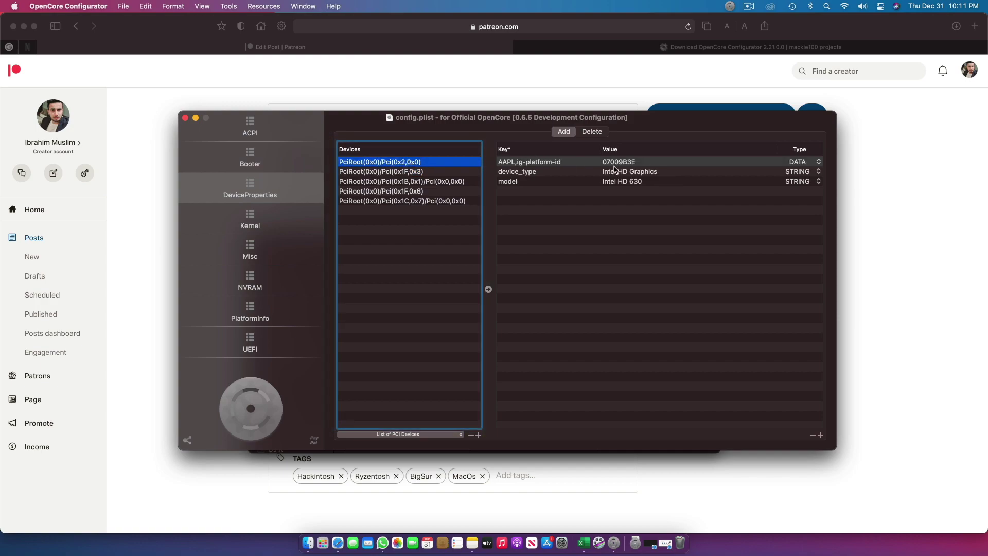
left_click(471, 435)
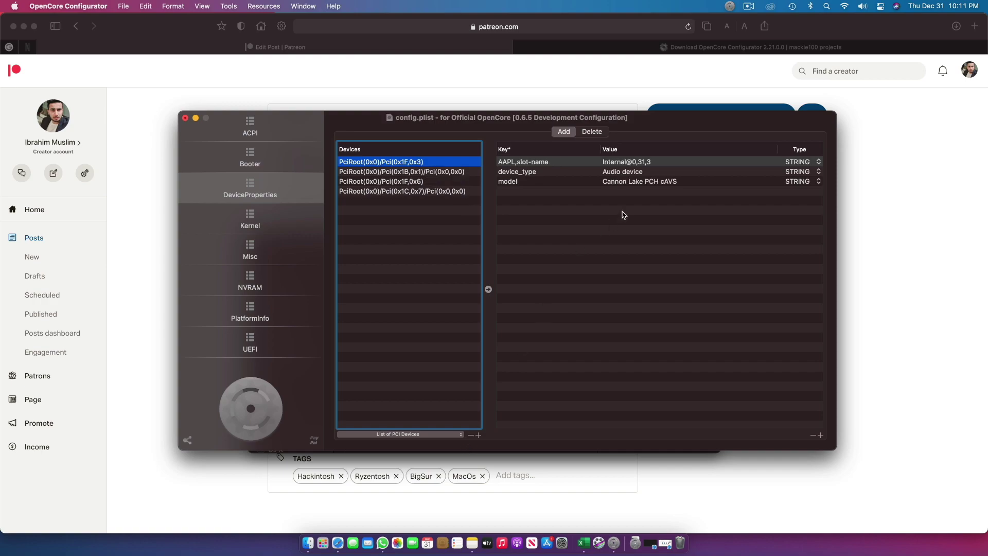
Remove the Pci(0x1B,0x1)/Pci(0x0,0x0), Pci(0x1F,0x6) and Pci(0x1C,0x7)/Pci(0x0,0x0) devices from DeviceProperties, keeping the audio device Pci(0x1F,0x3)
left_click(441, 174)
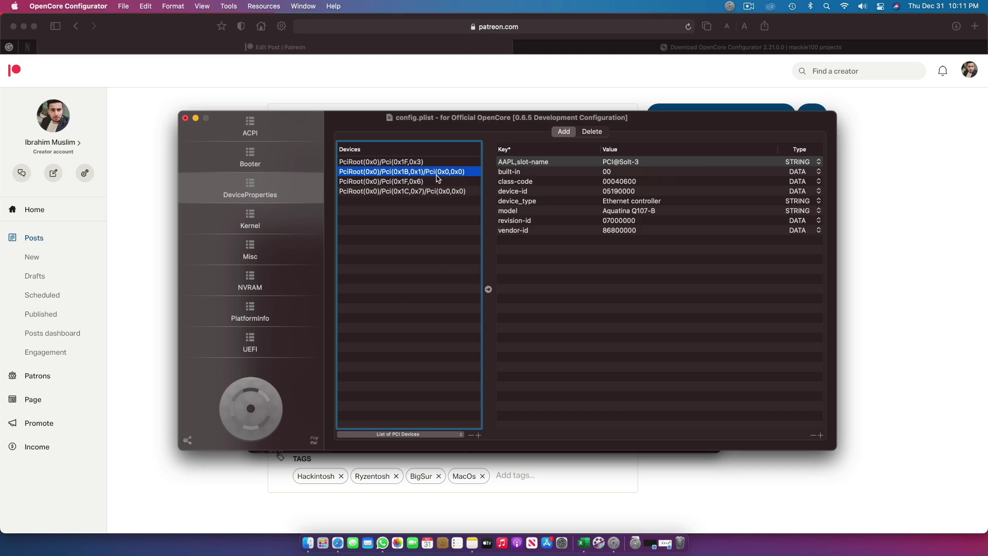
left_click(471, 435)
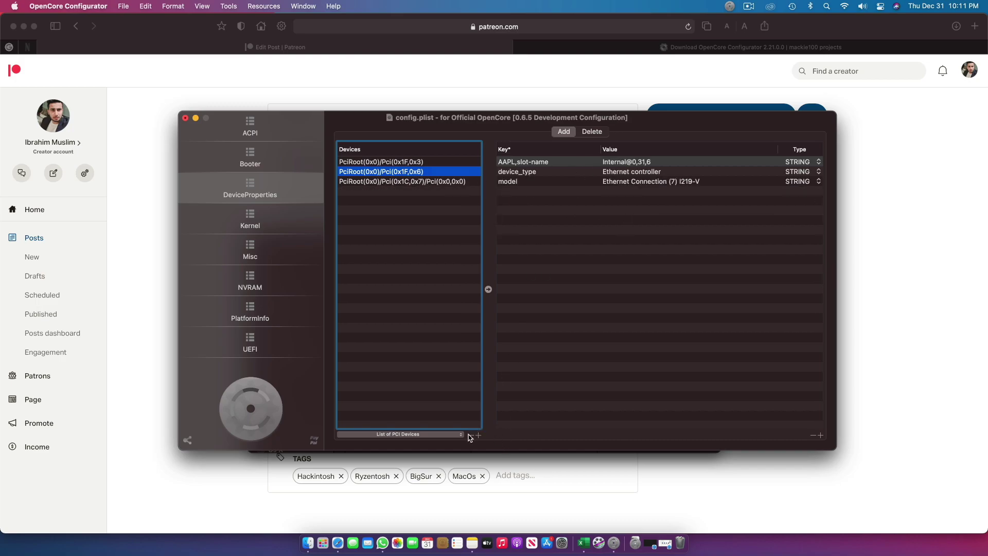
left_click(471, 435)
left_click(471, 435)
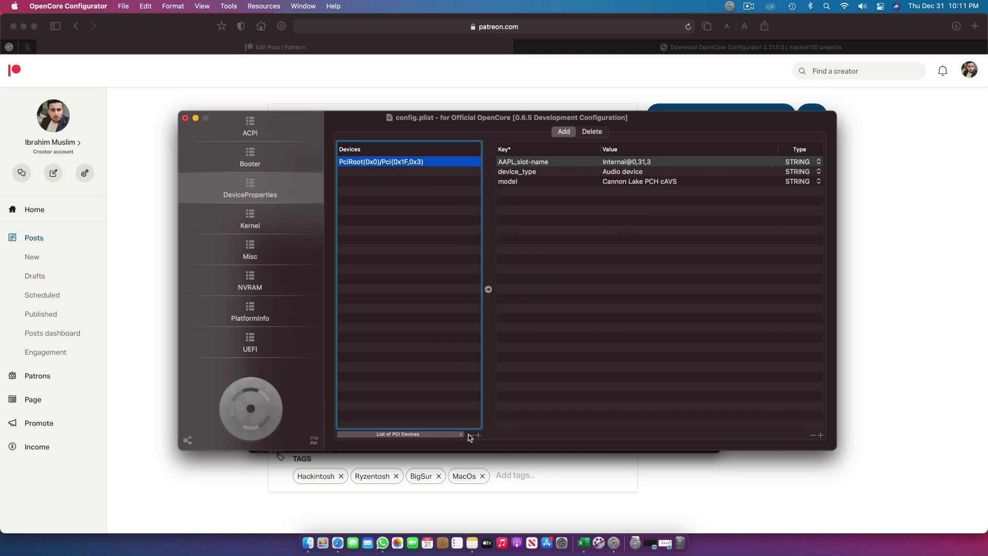
left_click(471, 434)
key("super+z")
left_click(214, 222)
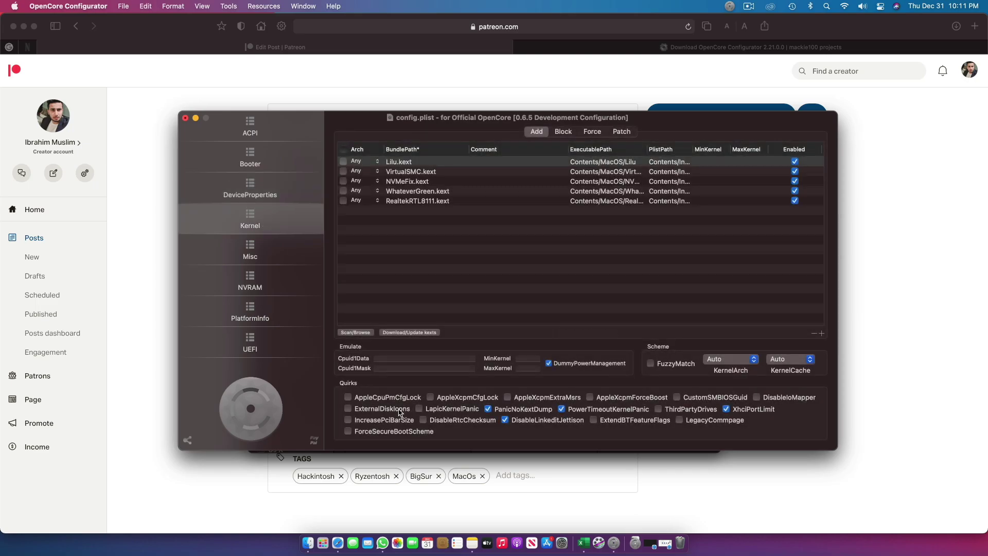
left_click(286, 197)
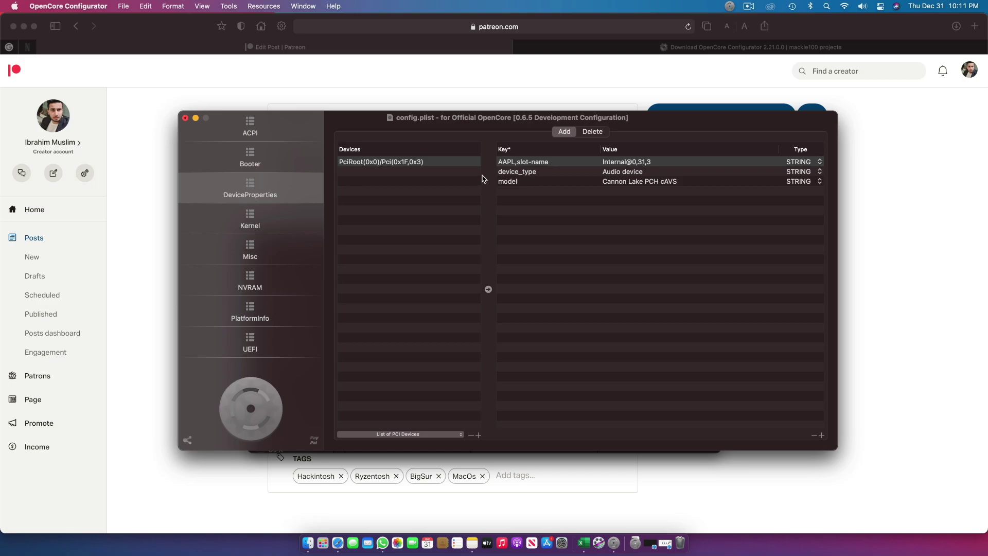
Review the kexts added in the Kernel section, from Lilu.kext through WhateverGreen.kext, and RealtekRTL8111.kext
left_click(278, 222)
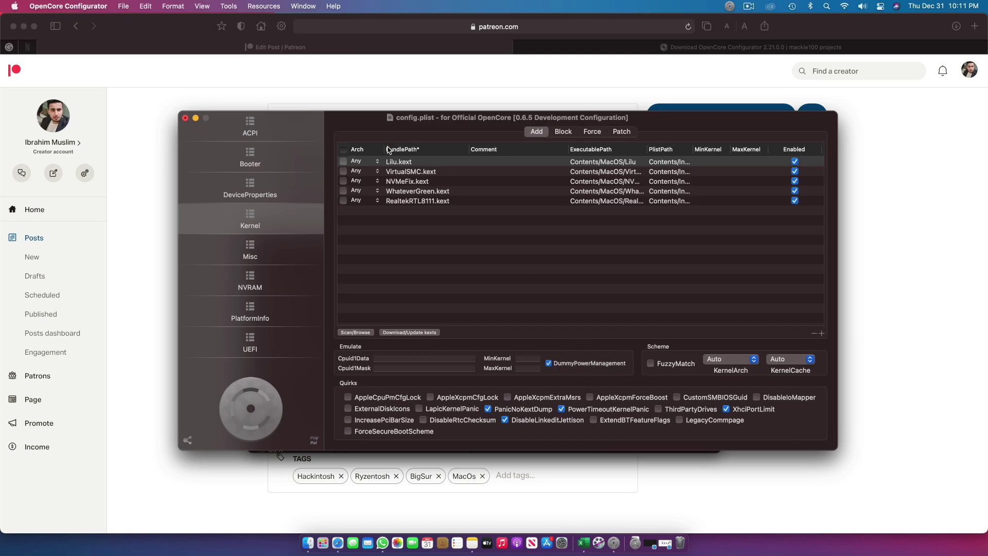
left_click(398, 163)
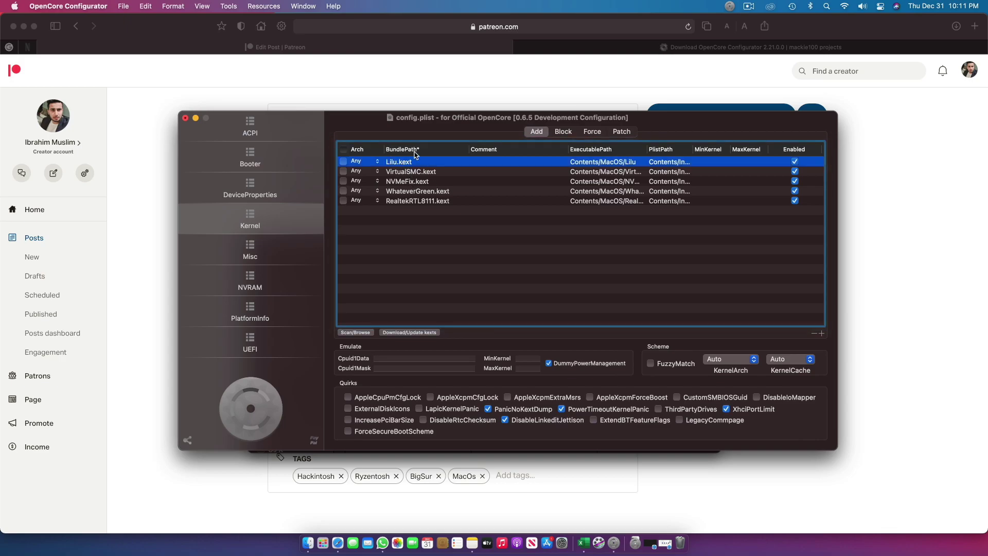
left_click(426, 194)
left_click(429, 161, "shift")
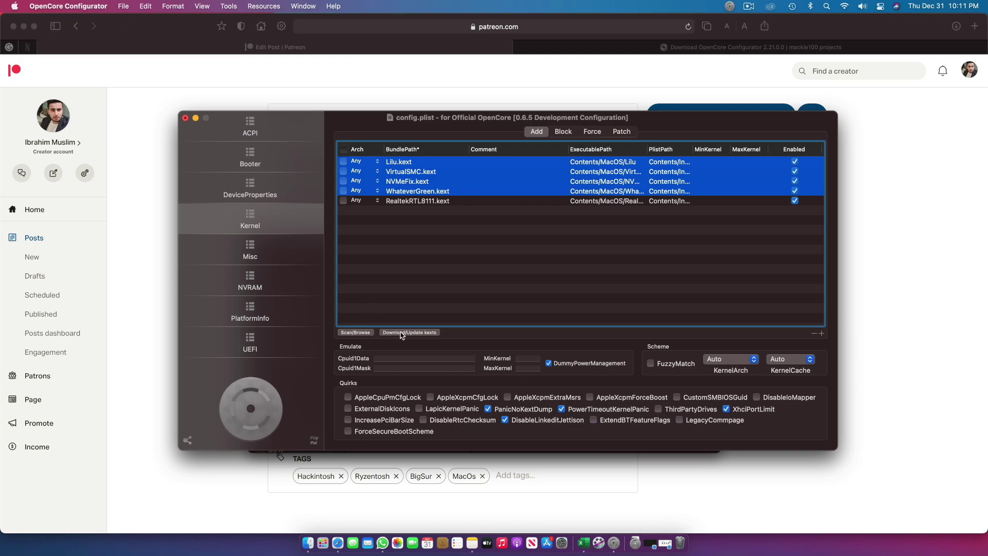
left_click(417, 204)
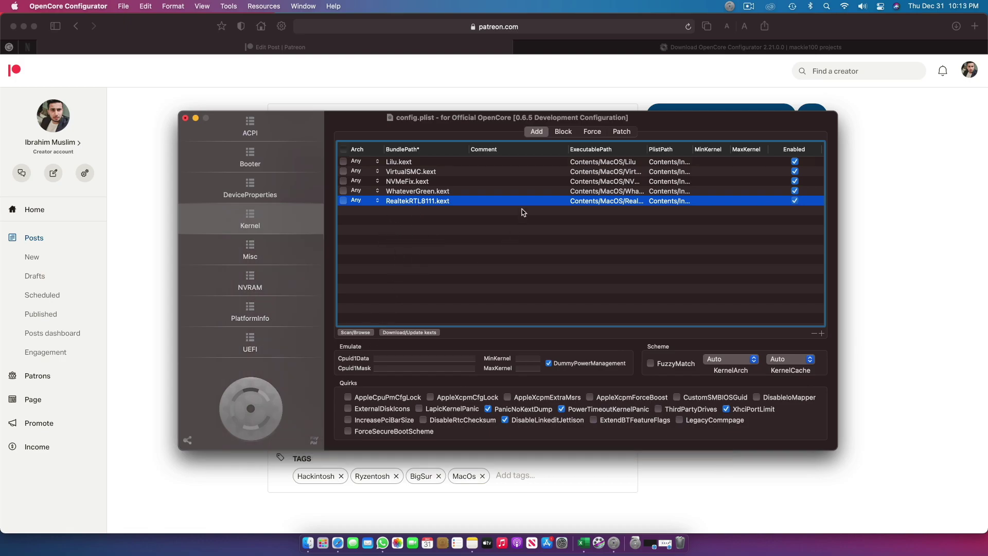
Open the Kexts Installer, look over the available Ethernet driver kexts, and close it without downloading any
left_click(408, 333)
scroll(283, 279, "down", 1)
scroll(283, 280, "up", 1)
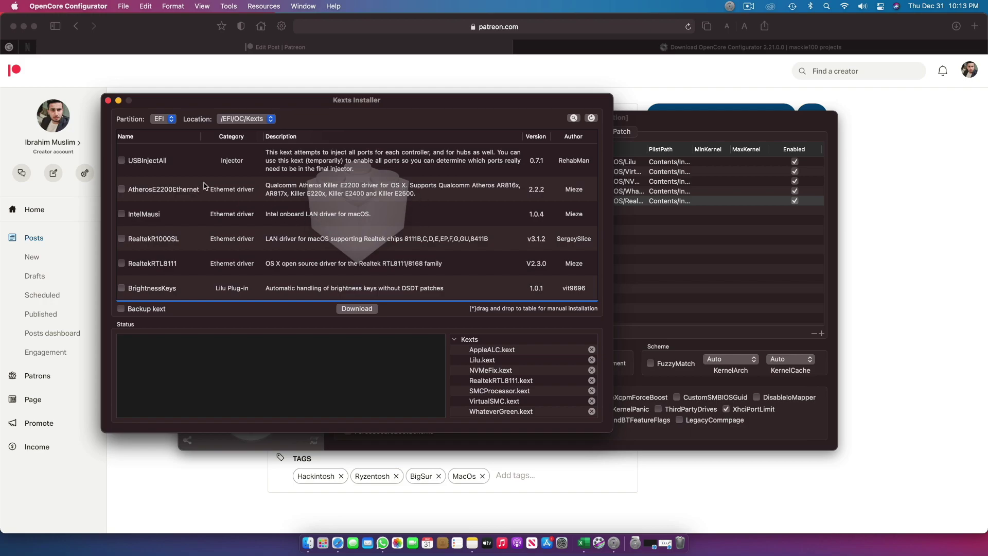
left_click(108, 100)
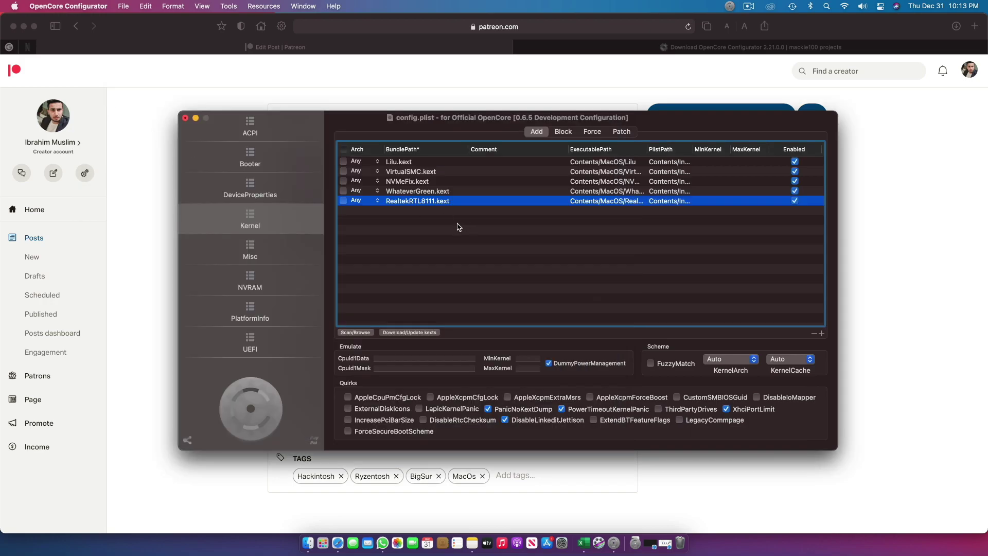
Set the boot Timeout to 155 in the Misc section
left_click(286, 255)
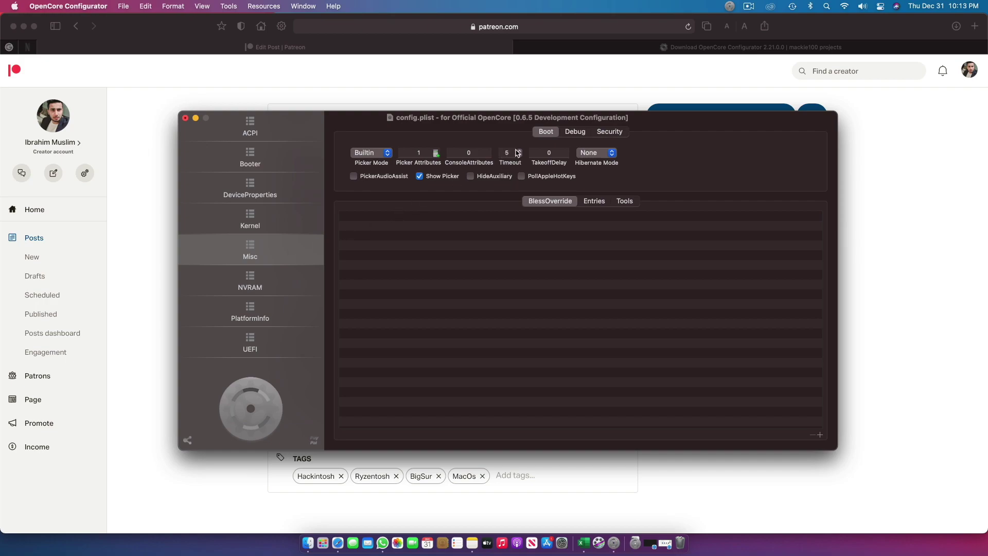
left_click_drag(491, 118, 414, 93)
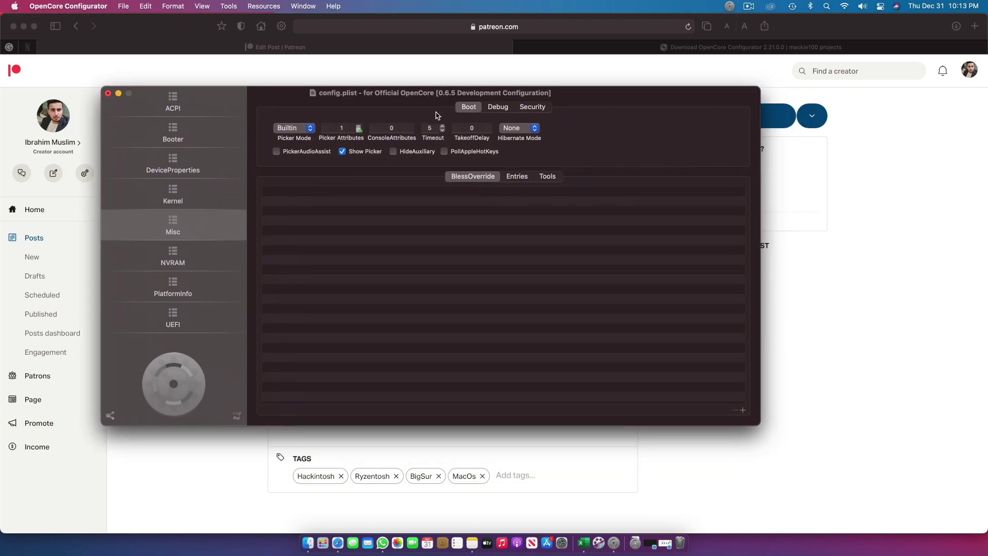
left_click(430, 128)
type("155")
Review the Debug and Security settings of the Misc section
left_click_drag(494, 93, 541, 98)
left_click(543, 112)
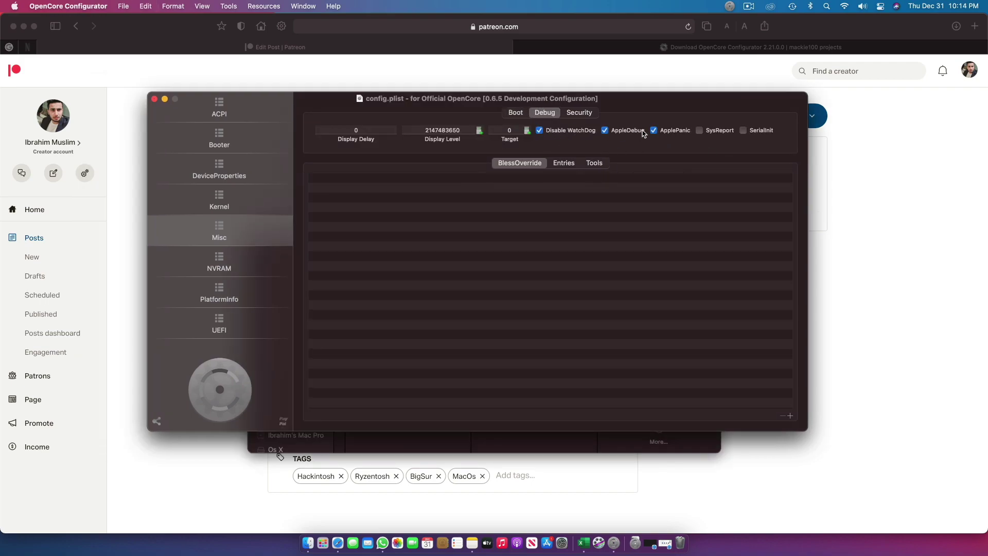
left_click(587, 114)
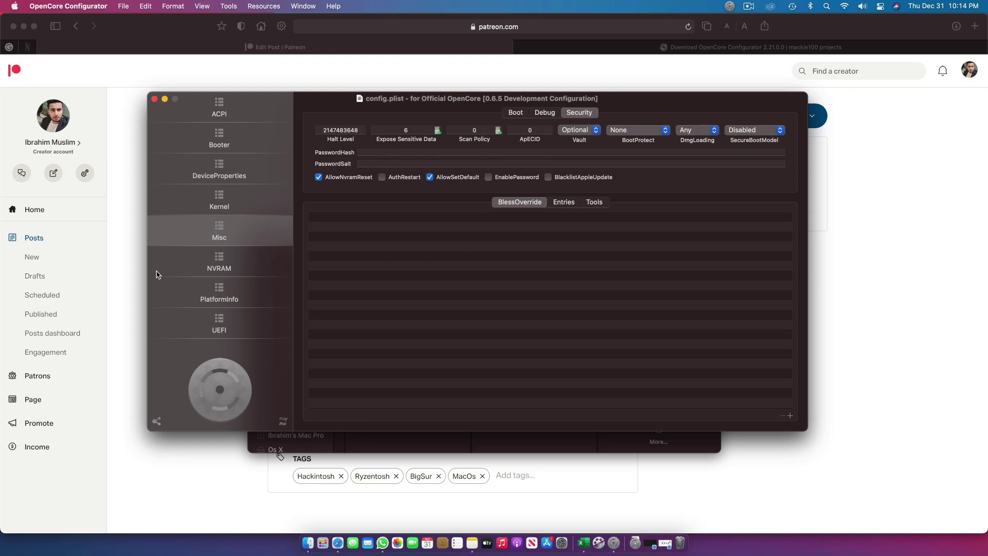
Examine the full boot-args value, including the npci=0x2000 argument, under the NVRAM UUID starting with 7C436110
left_click(209, 260)
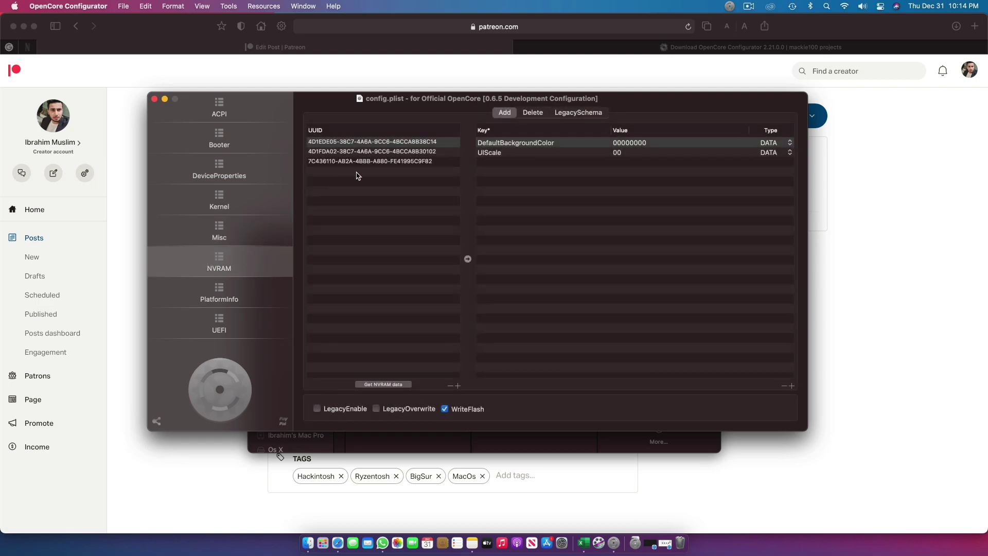
left_click(384, 161)
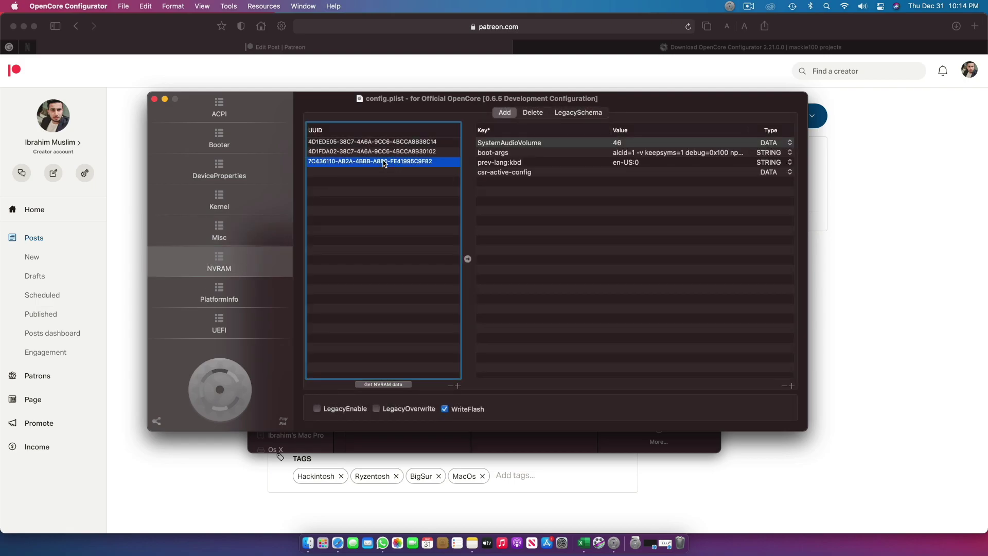
left_click(691, 153)
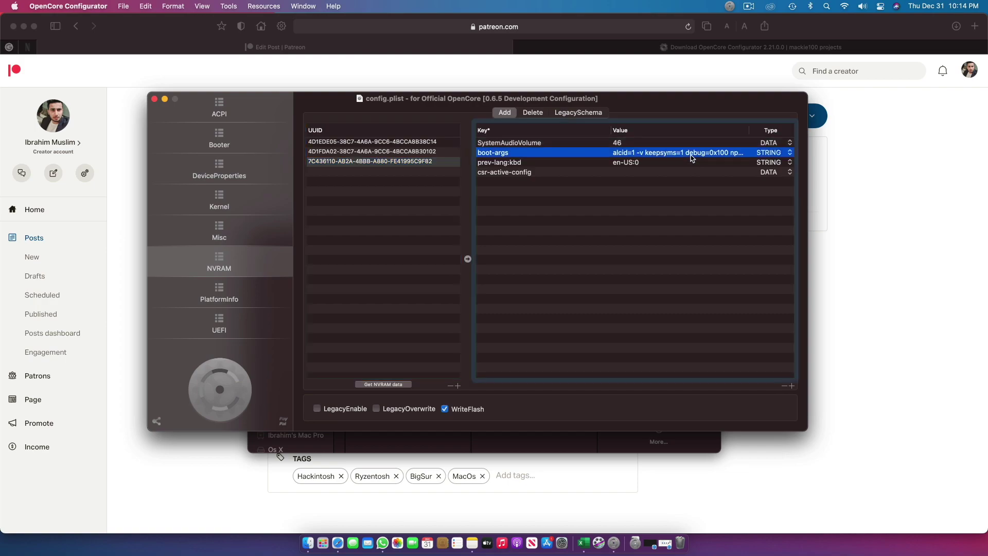
double_click(624, 153)
left_click(639, 152)
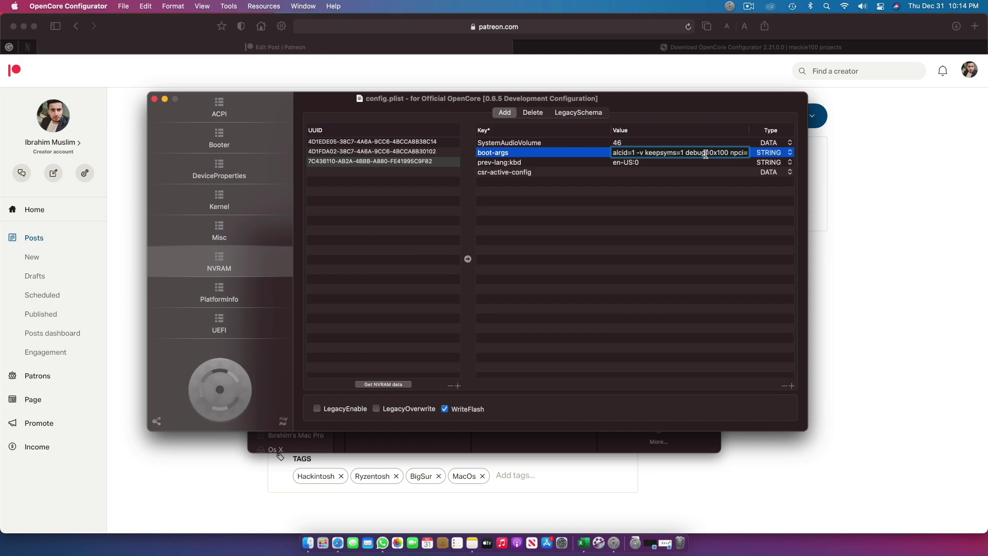
left_click_drag(638, 152, 706, 153)
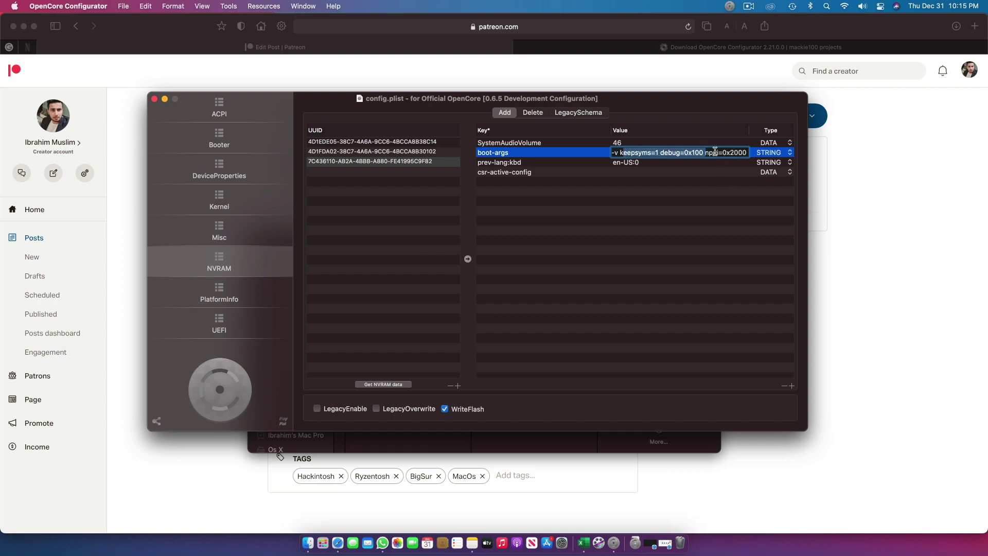
left_click(714, 152)
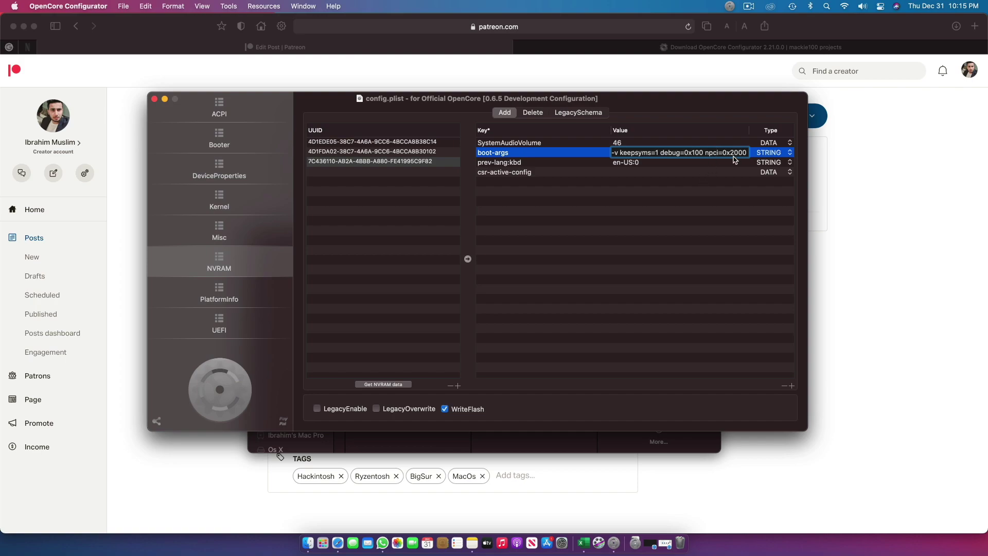
key("Return")
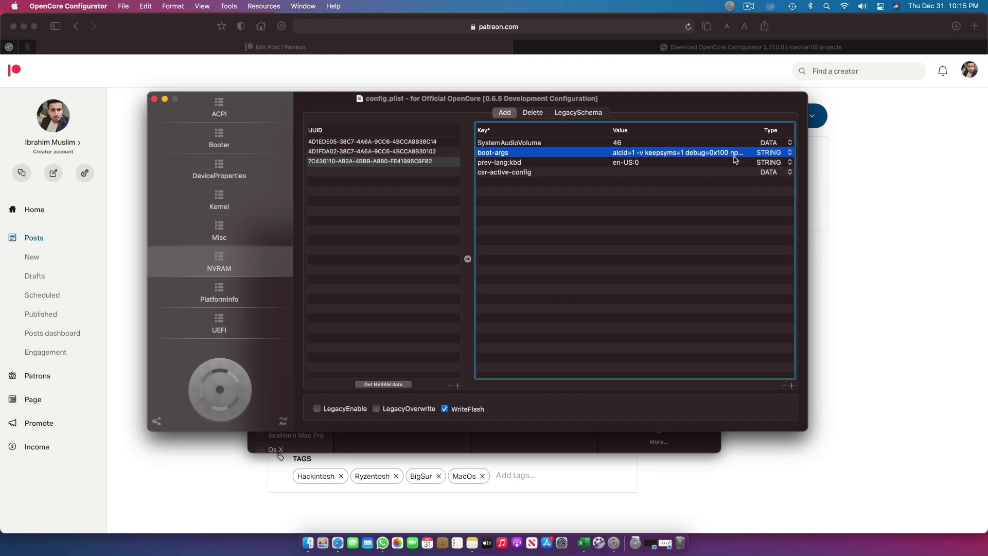
double_click(736, 155)
left_click_drag(728, 153, 821, 151)
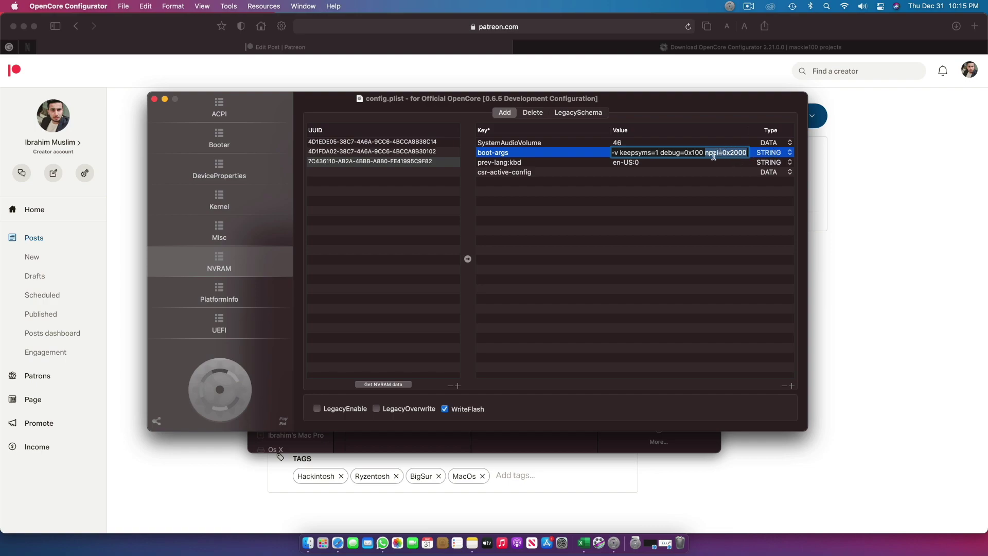
Generate new SMBIOS data in PlatformInfo from the iMacPro1,1 (27-inch, Retina 5K, 8-Core, Mid 2017) model
left_click(224, 291)
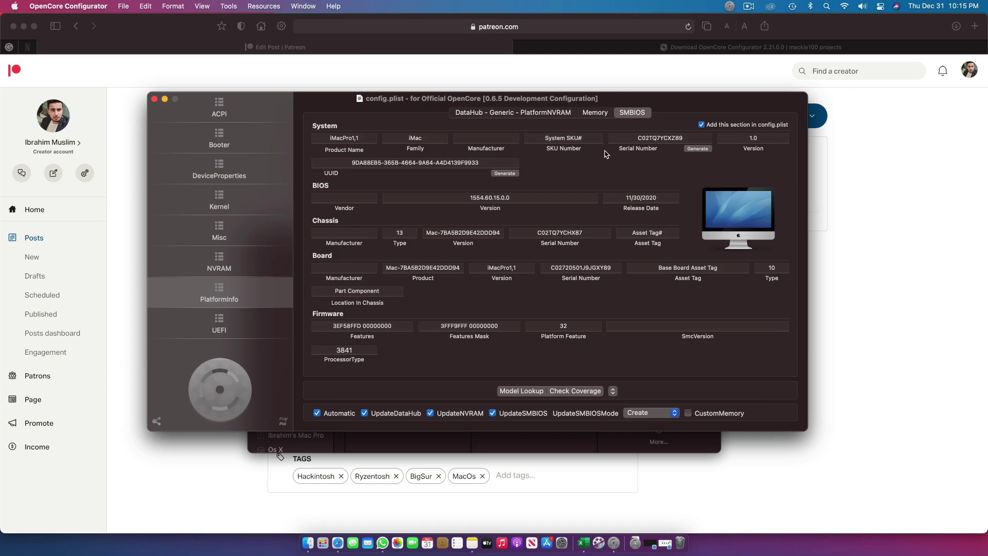
left_click(614, 394)
scroll(616, 399, "down", 10)
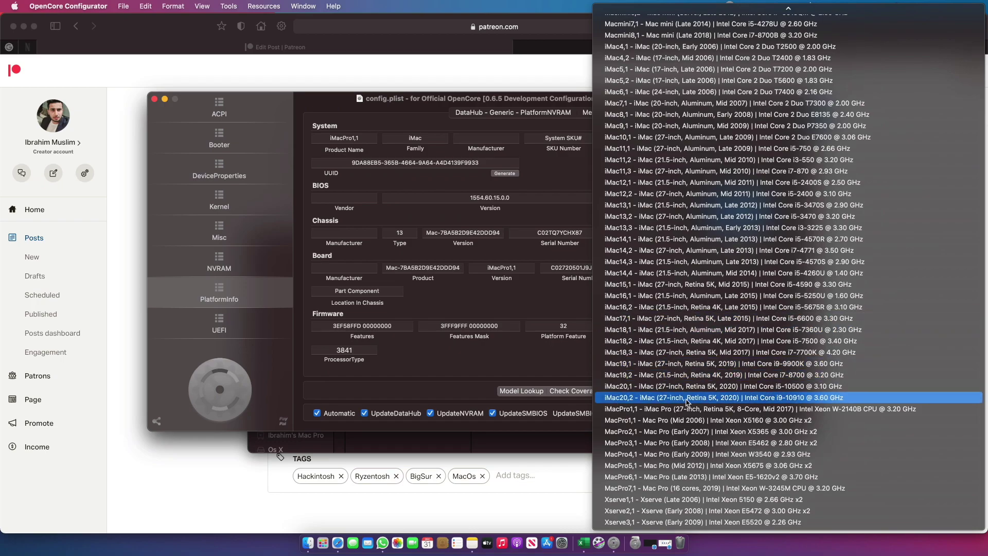
left_click(646, 410)
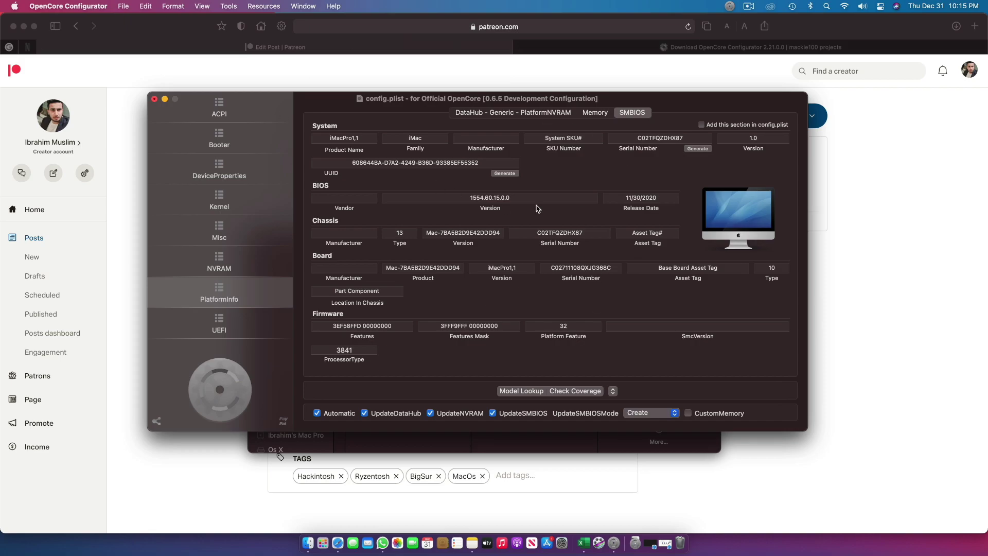
Regenerate the SMBIOS data from the iMacPro1,1 model, include the section in config.plist and generate a new serial number
key("super+g")
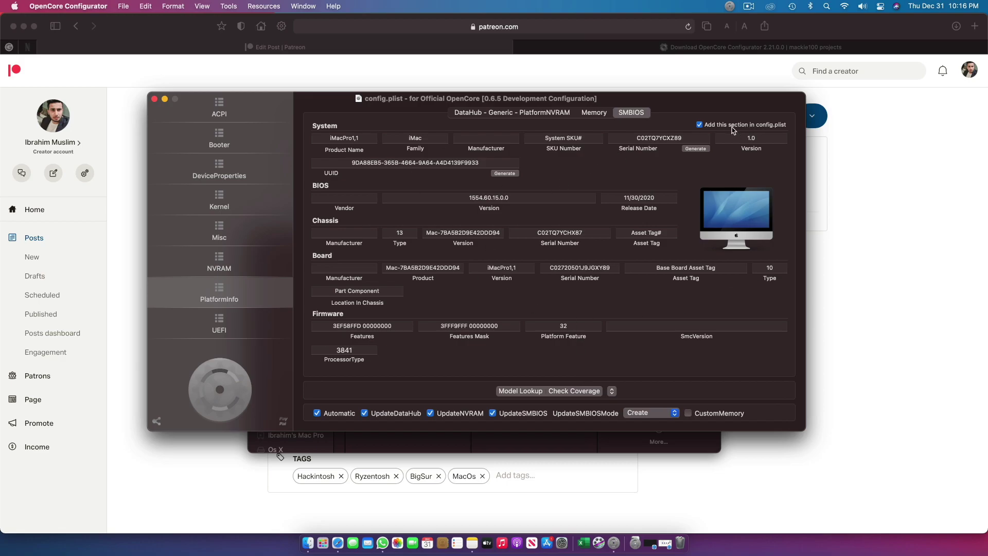
left_click(613, 394)
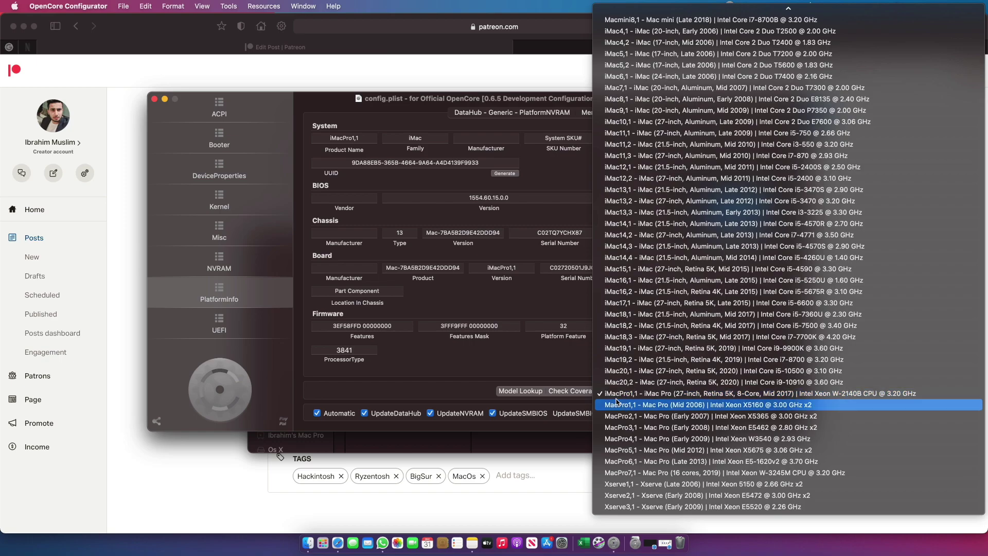
left_click(613, 391)
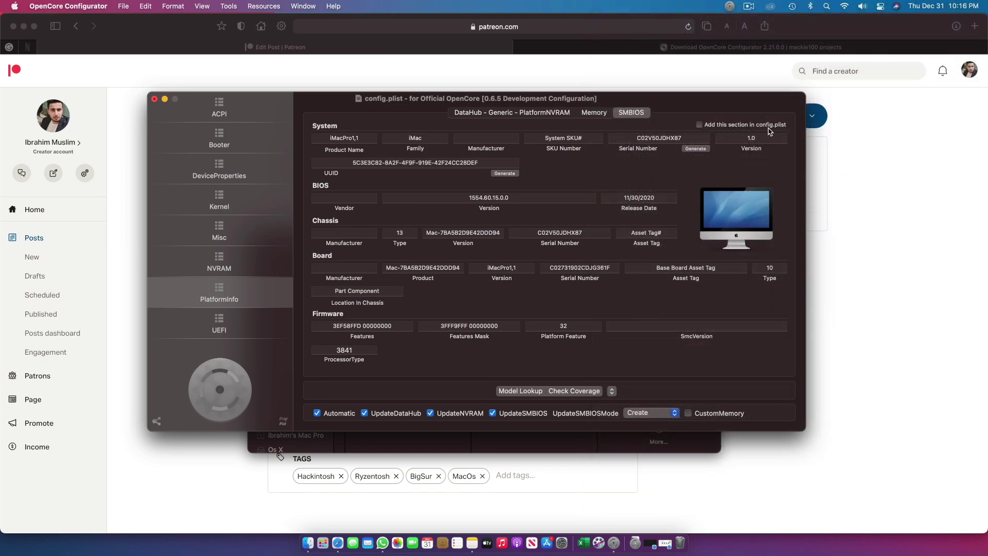
left_click(699, 125)
left_click(695, 148)
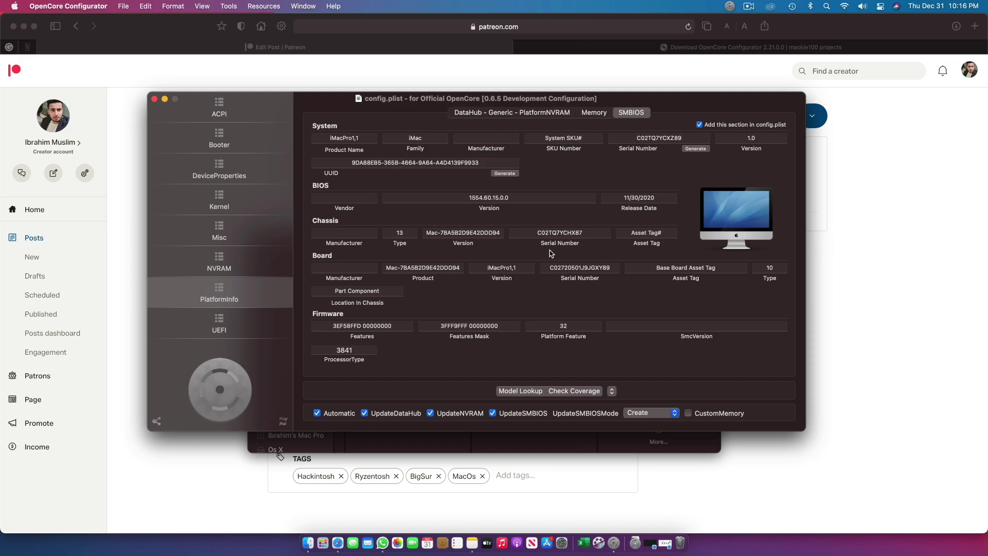
Review the UEFI section's APFS, Audio, Drivers, Input, Output, ProtocolOverrides and ReservedMemory settings
left_click(216, 327)
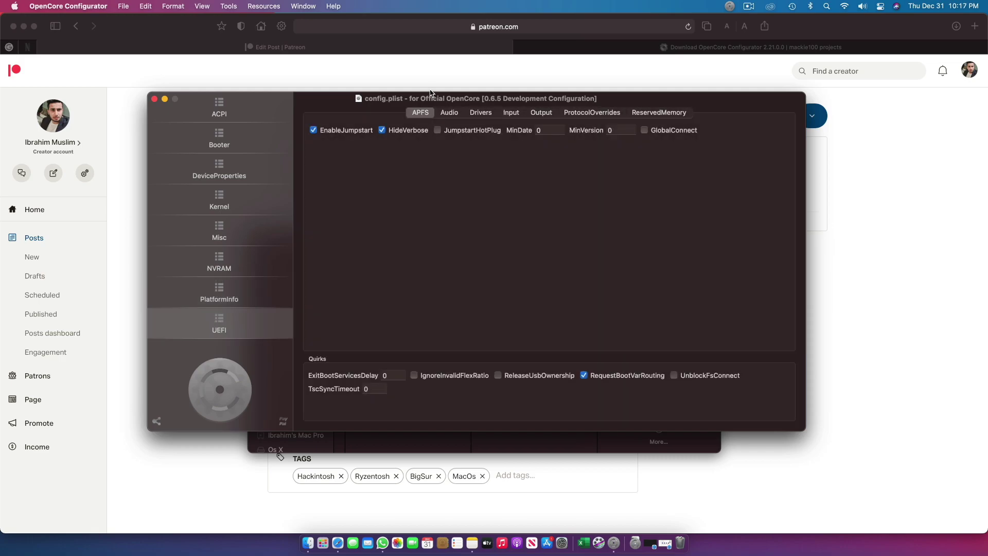
left_click(459, 116)
left_click(490, 117)
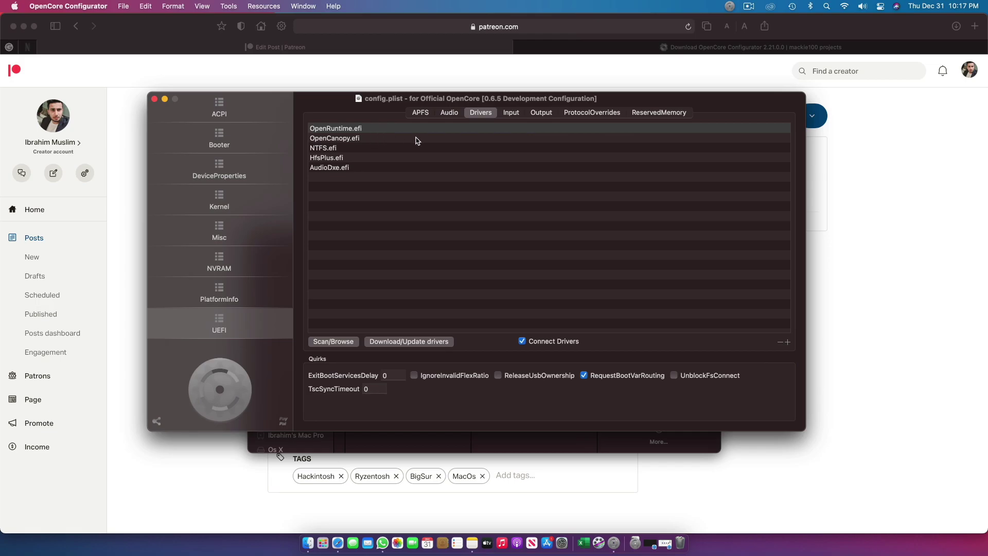
left_click(512, 112)
left_click(541, 112)
left_click(610, 112)
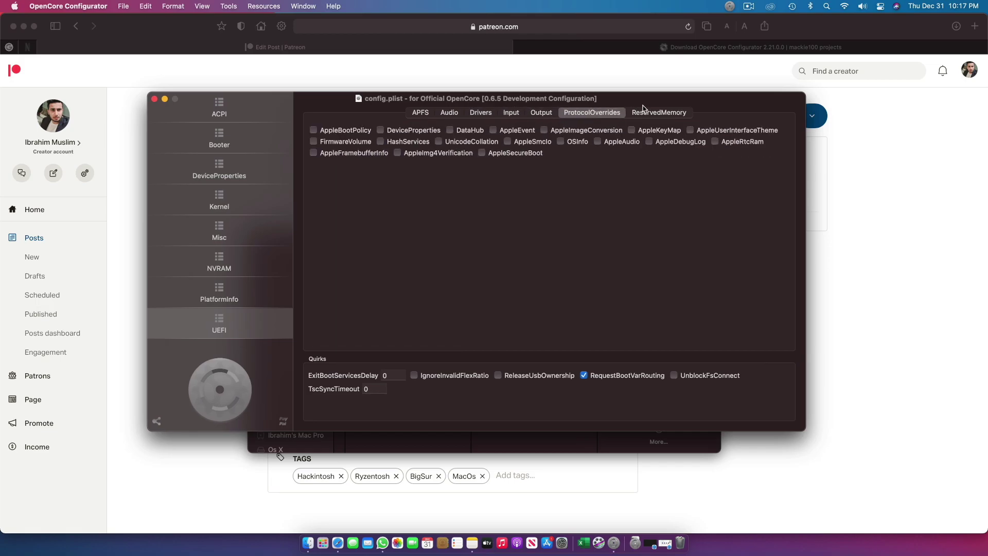
left_click(655, 112)
left_click(421, 113)
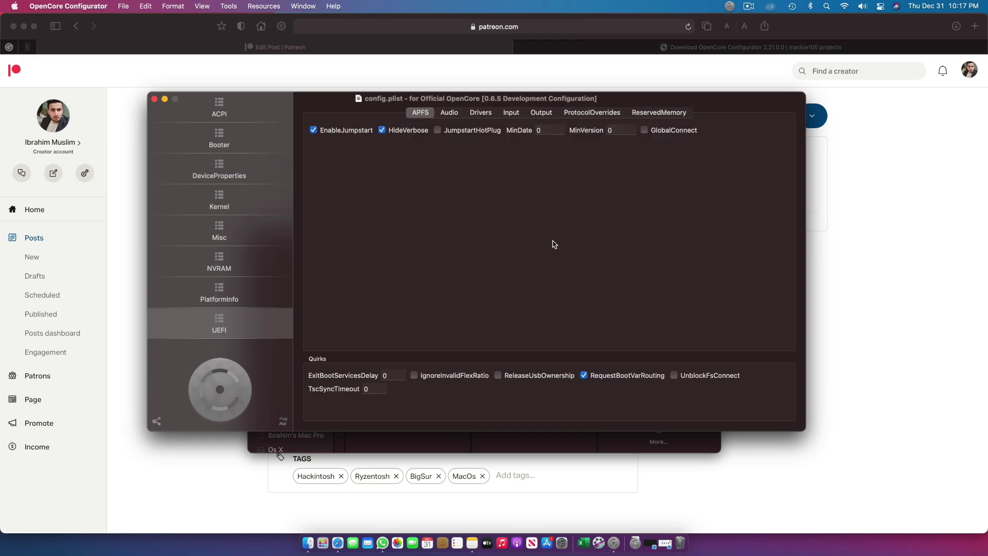
Check the ACPI tables and the kext list, and look through the Kernel patch list
left_click(229, 108)
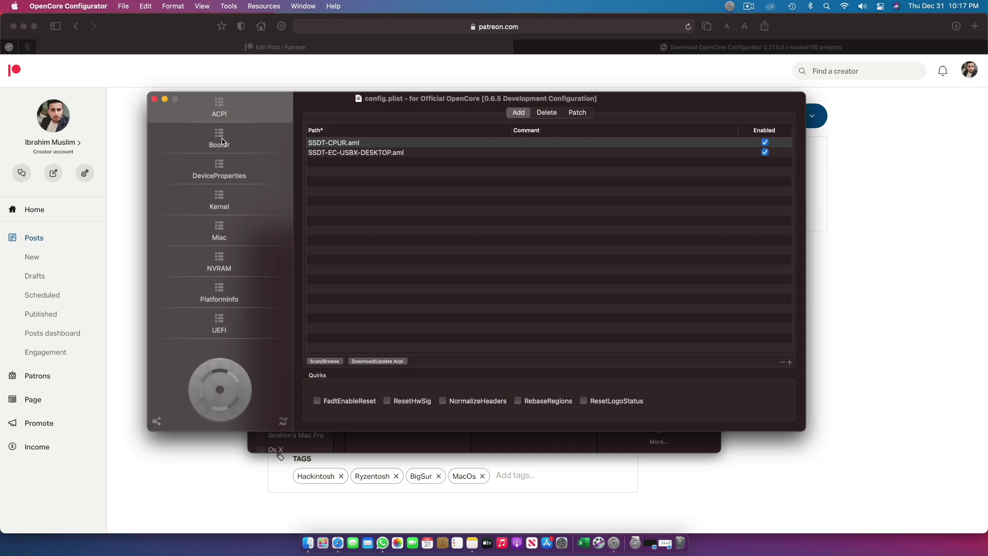
left_click(225, 204)
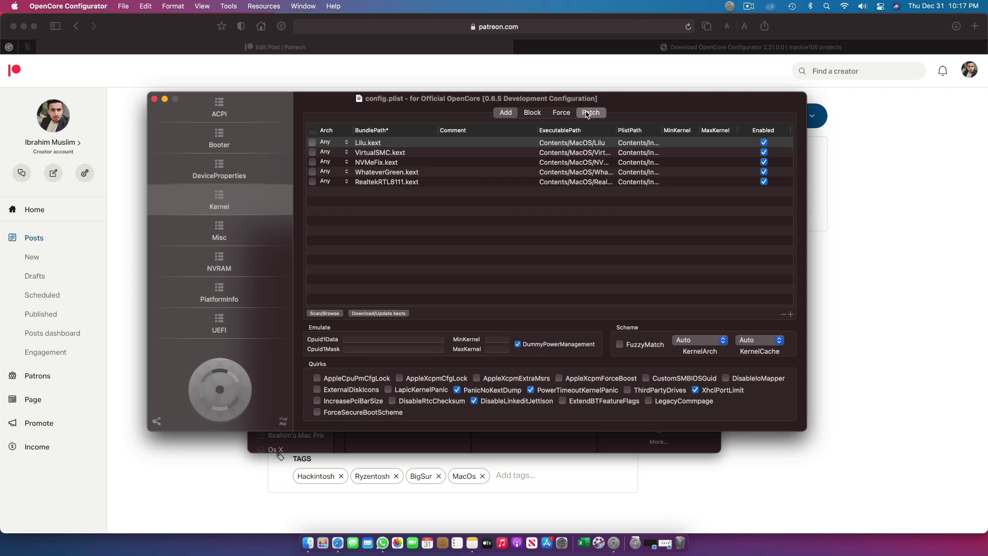
left_click(587, 114)
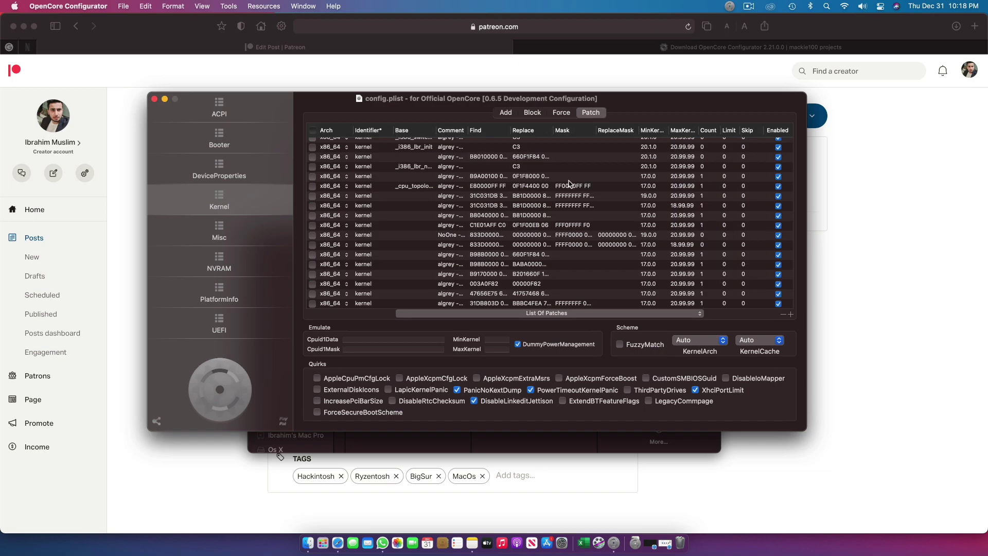
scroll(704, 265, "up", 10)
scroll(704, 266, "down", 5)
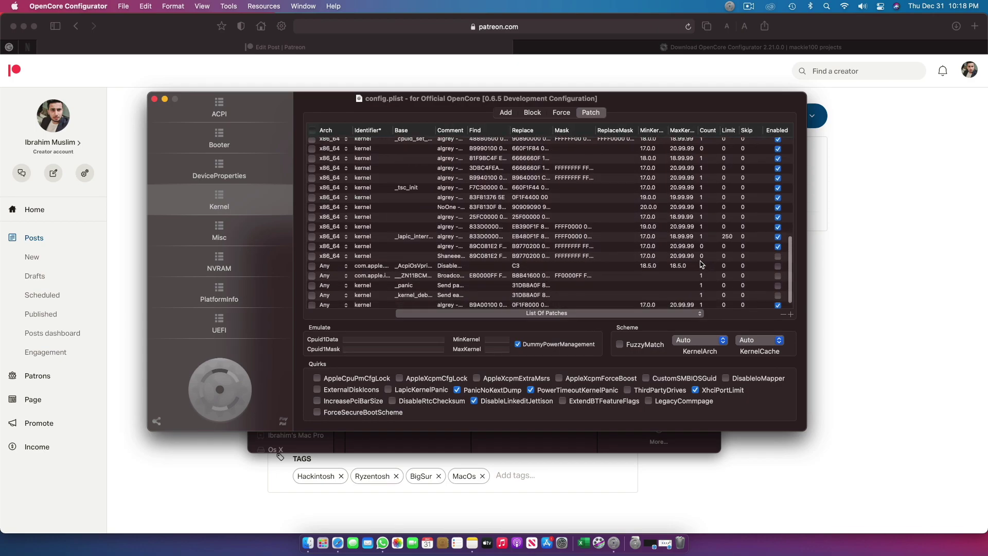
scroll(608, 267, "down", 2)
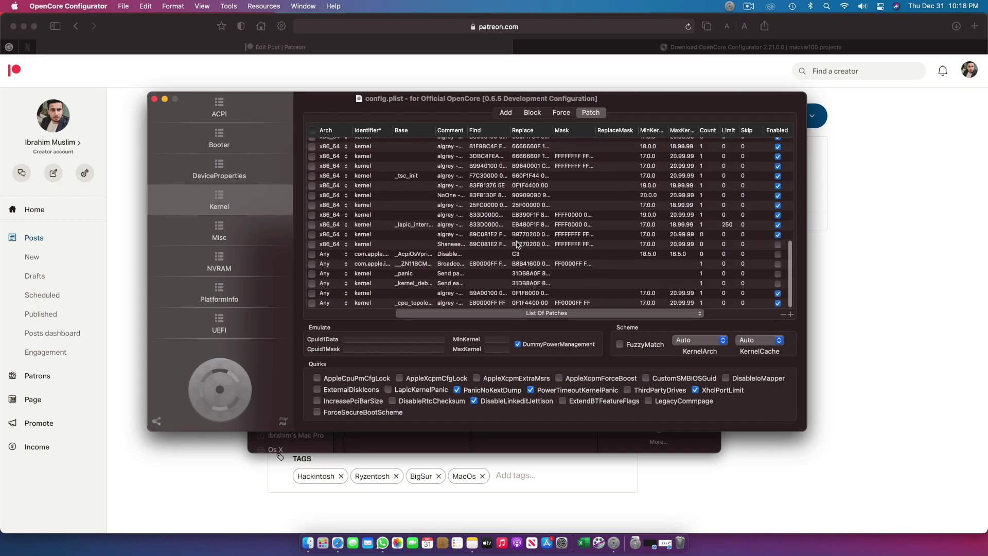
scroll(494, 232, "up", 5)
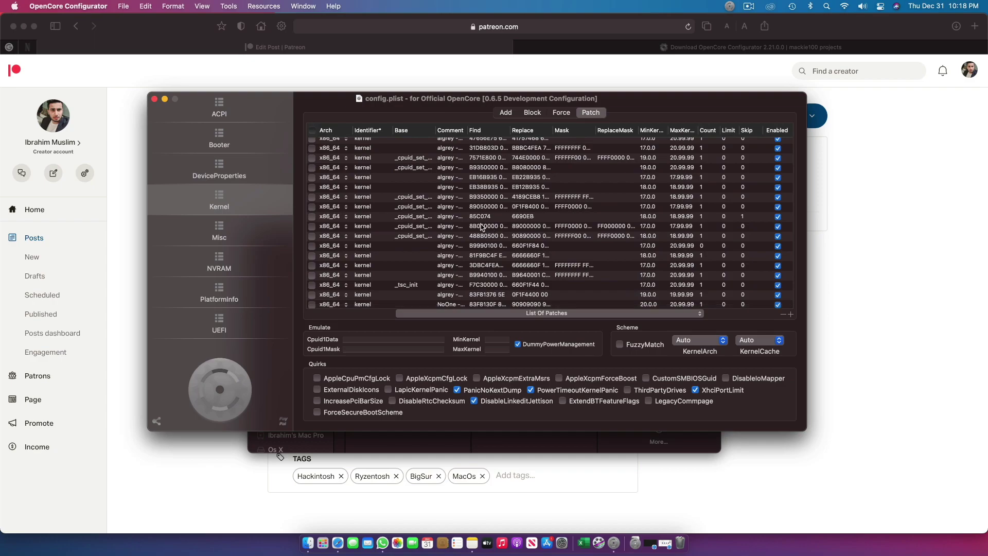
scroll(482, 227, "up", 5)
Widen the Base and Comment columns of the Kernel patch list so their full text can be read
left_click_drag(436, 130, 533, 130)
scroll(465, 222, "up", 2)
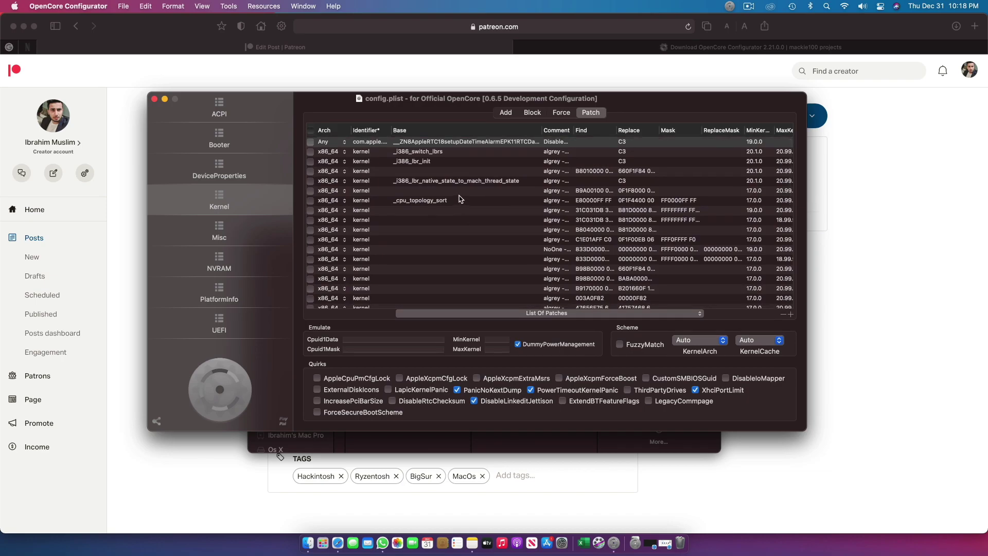
scroll(461, 202, "up", 3)
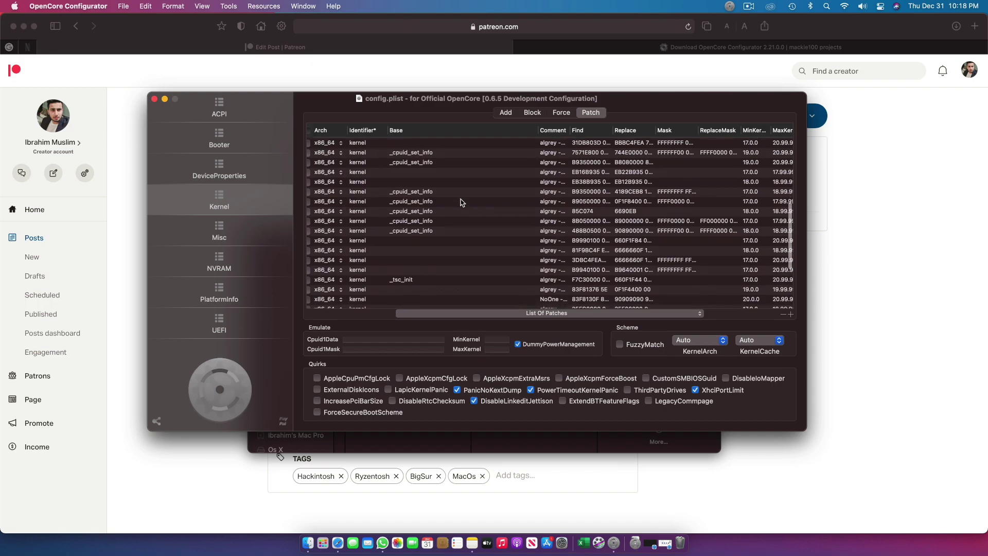
left_click_drag(588, 131, 672, 130)
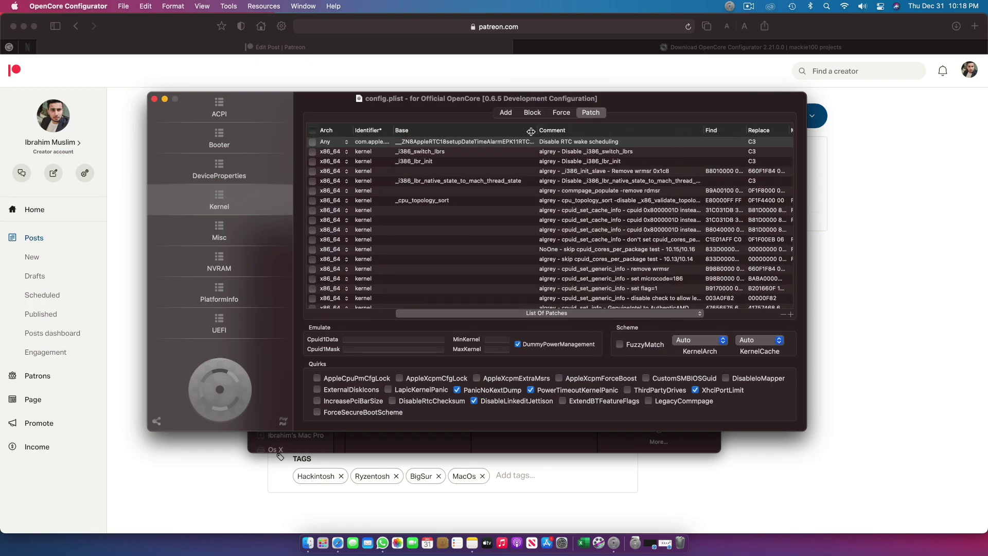
Examine the comments, kernel version ranges and enabled states of all the AMD kernel patches
scroll(462, 223, "down", 15)
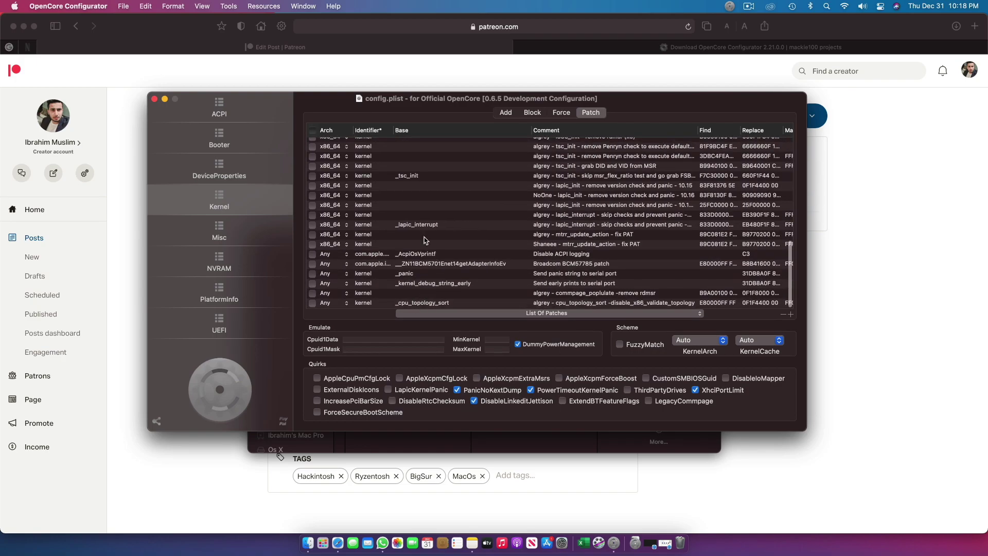
key("super+v")
scroll(444, 179, "down", 5)
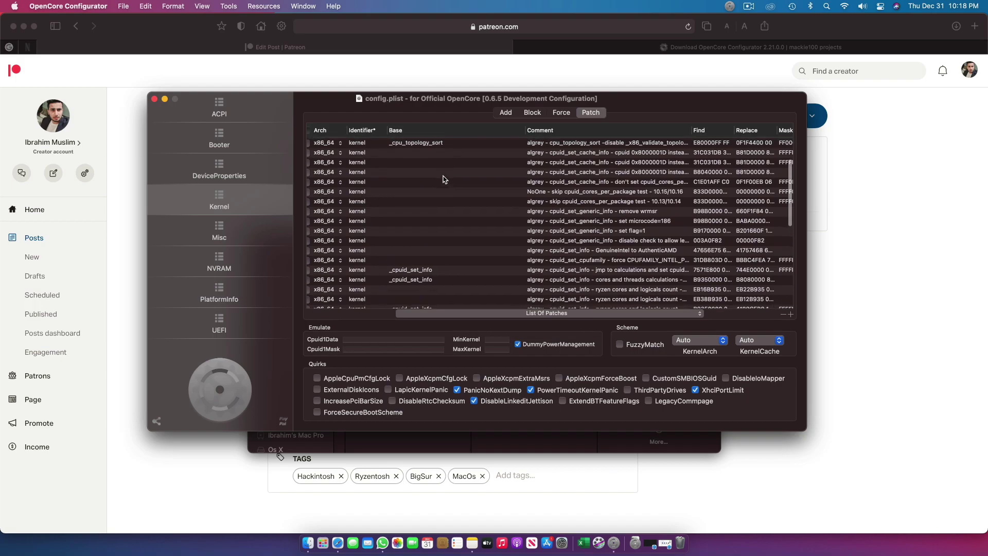
scroll(515, 175, "right", 5)
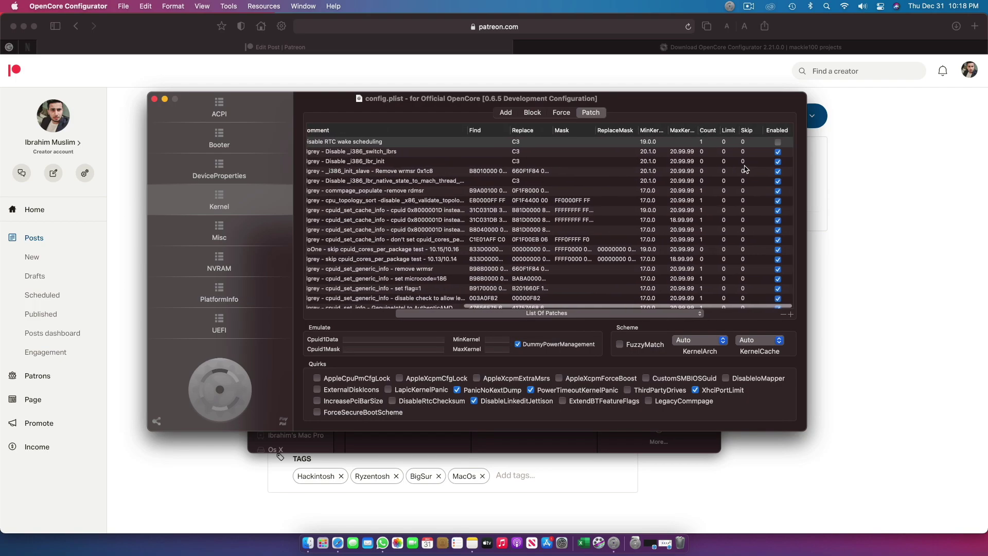
scroll(737, 168, "up", 2)
scroll(669, 172, "left", 5)
scroll(591, 177, "up", 8)
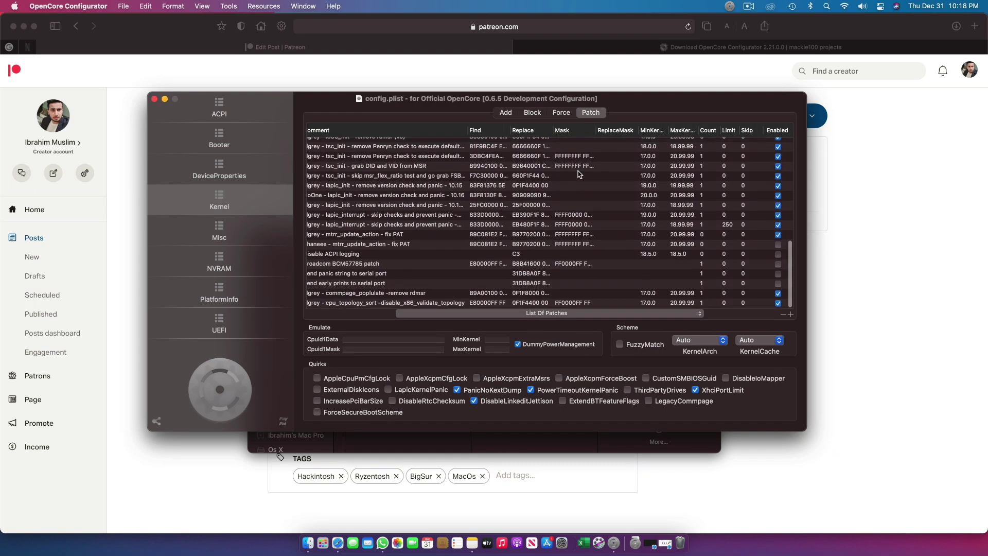
scroll(575, 181, "right", 5)
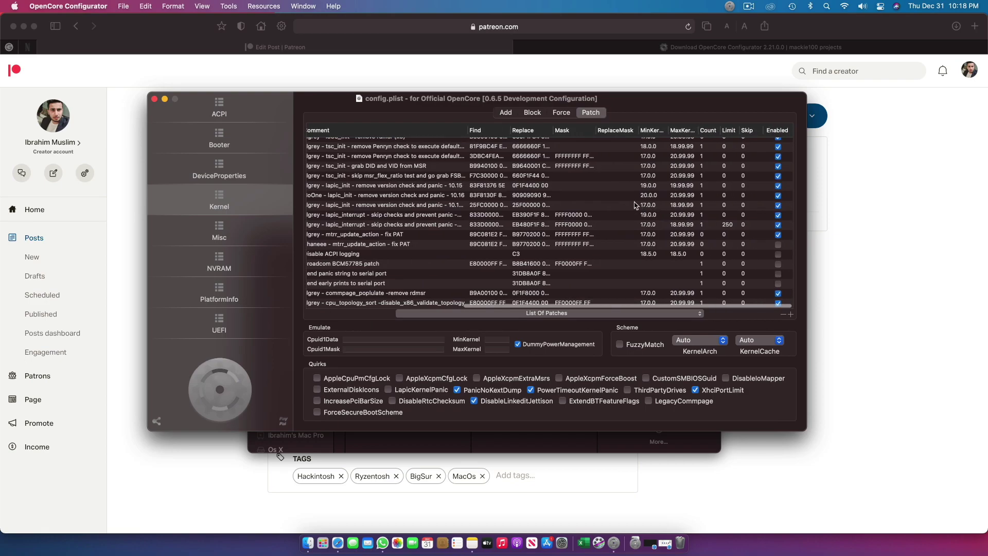
scroll(449, 211, "down", 5)
scroll(449, 211, "left", 5)
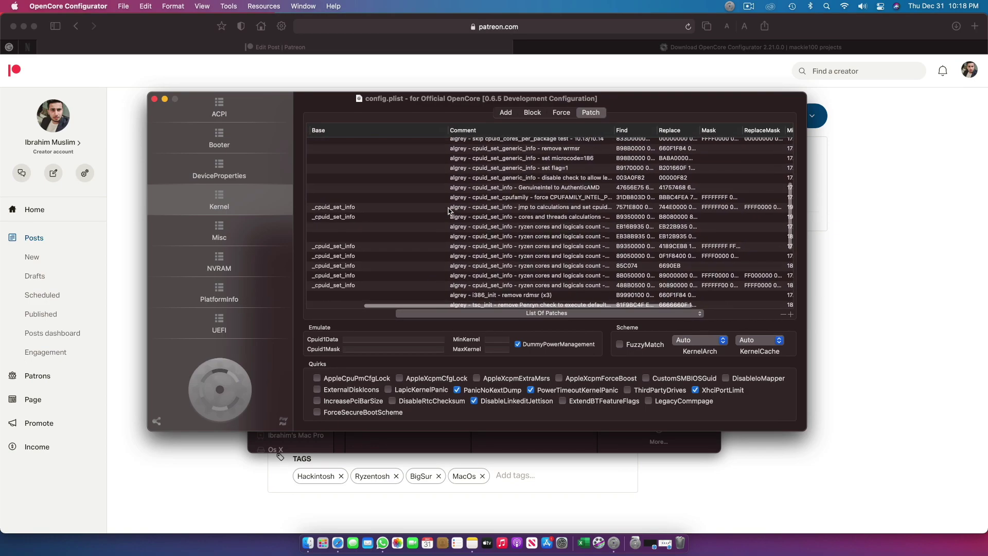
scroll(450, 211, "left", 3)
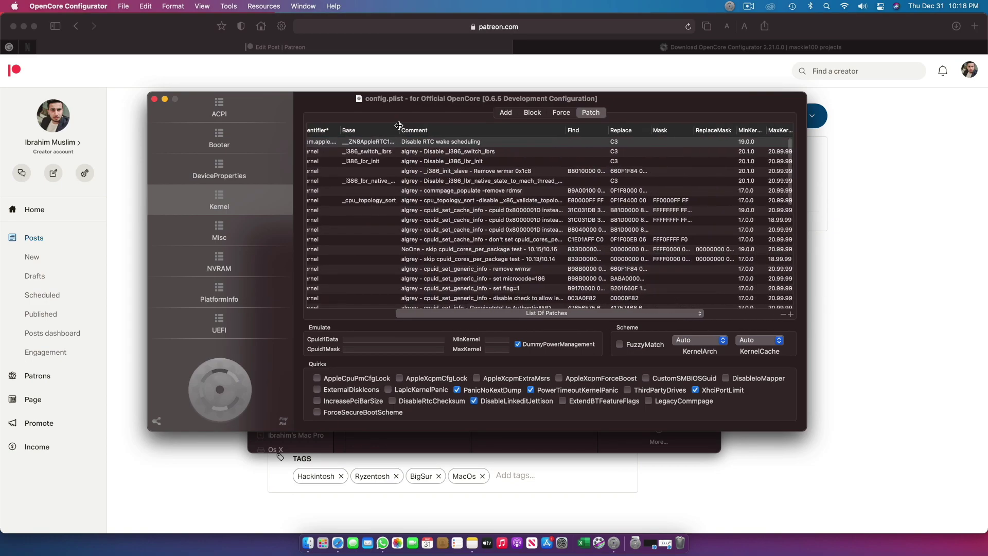
scroll(381, 181, "down", 1)
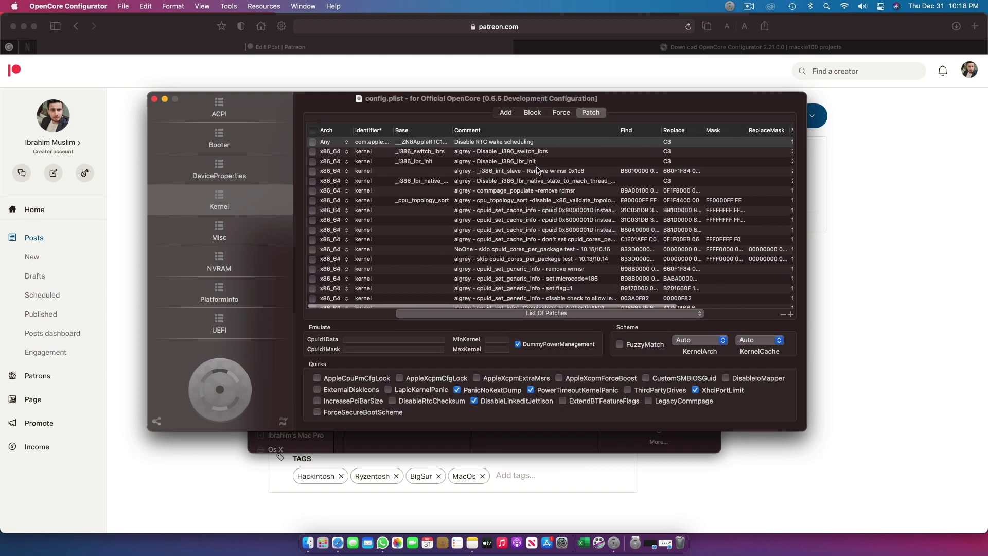
scroll(562, 186, "down", 10)
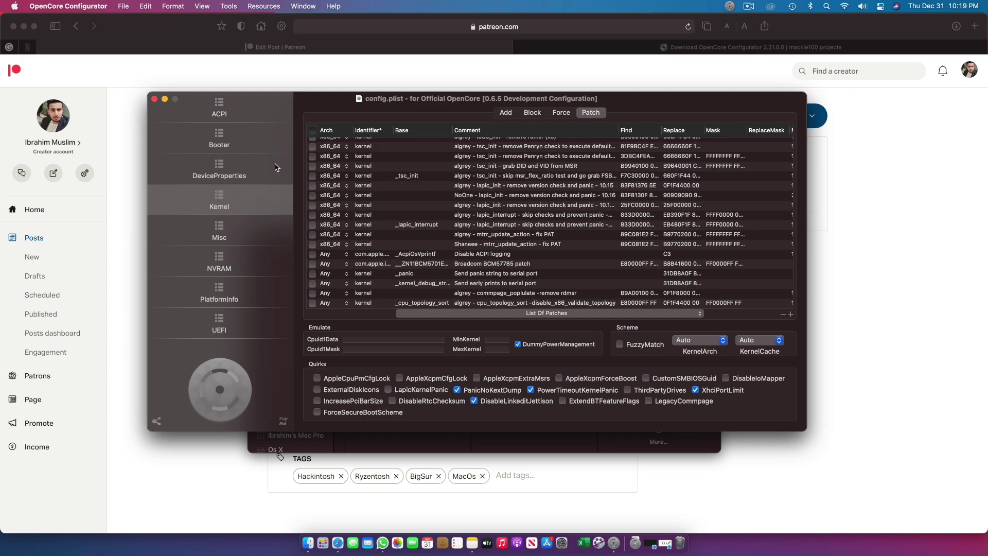
Recheck the ACPI tables and the Booter quirks, and close the config.plist window
left_click(239, 122)
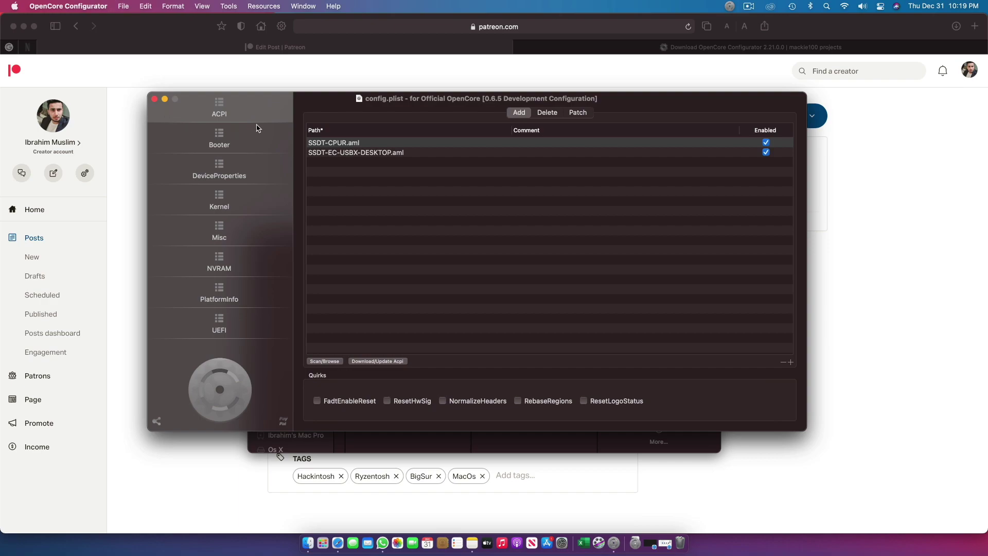
left_click_drag(319, 106, 382, 109)
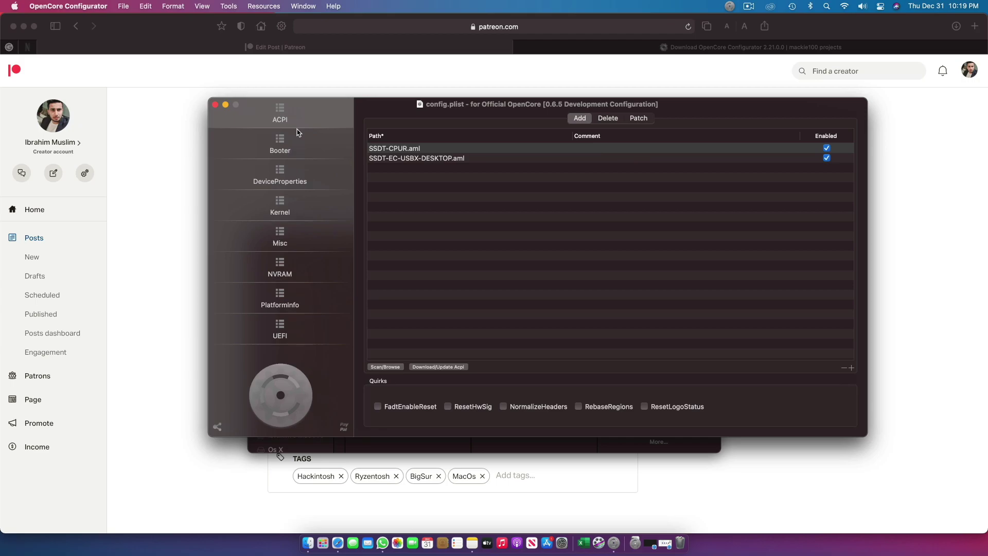
left_click(292, 144)
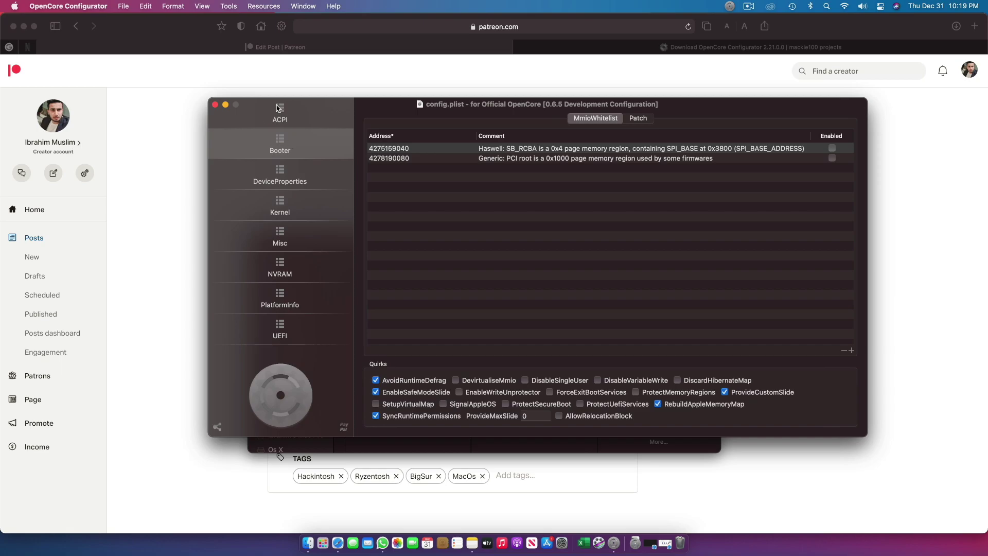
left_click(215, 104)
Switch to Finder and inspect the Drivers, Kexts, ACPI and Tools folders inside EFI's OC folder
scroll(535, 319, "left", 3)
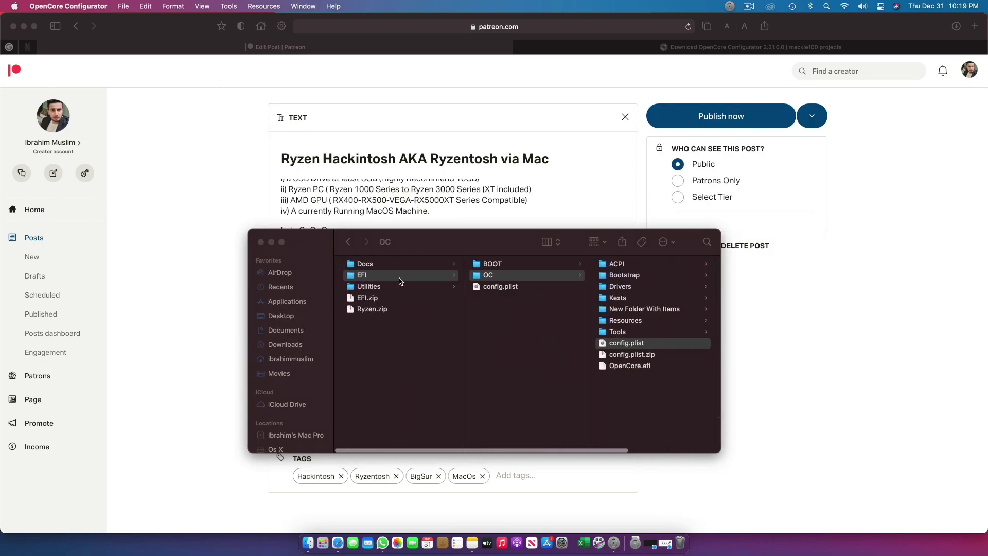
left_click(408, 277)
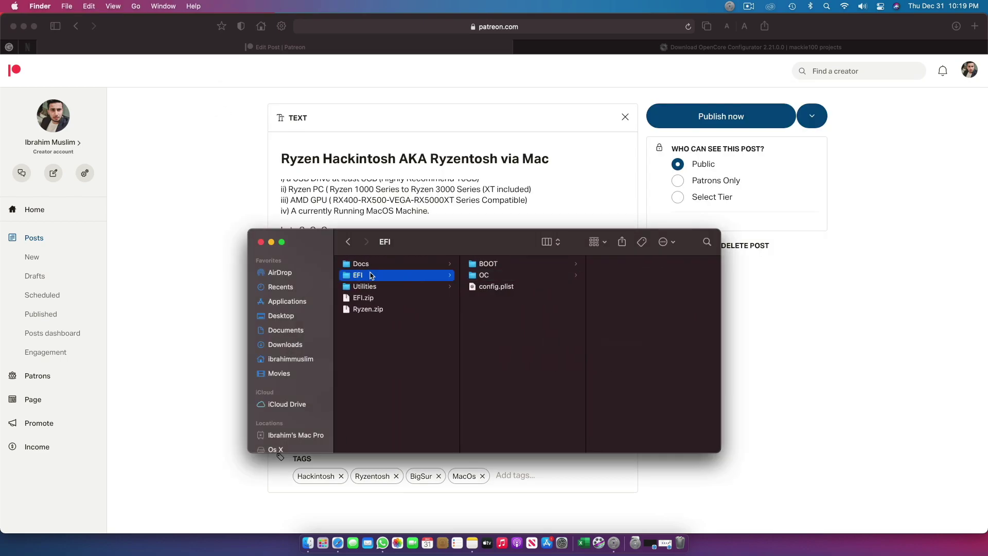
left_click(480, 276)
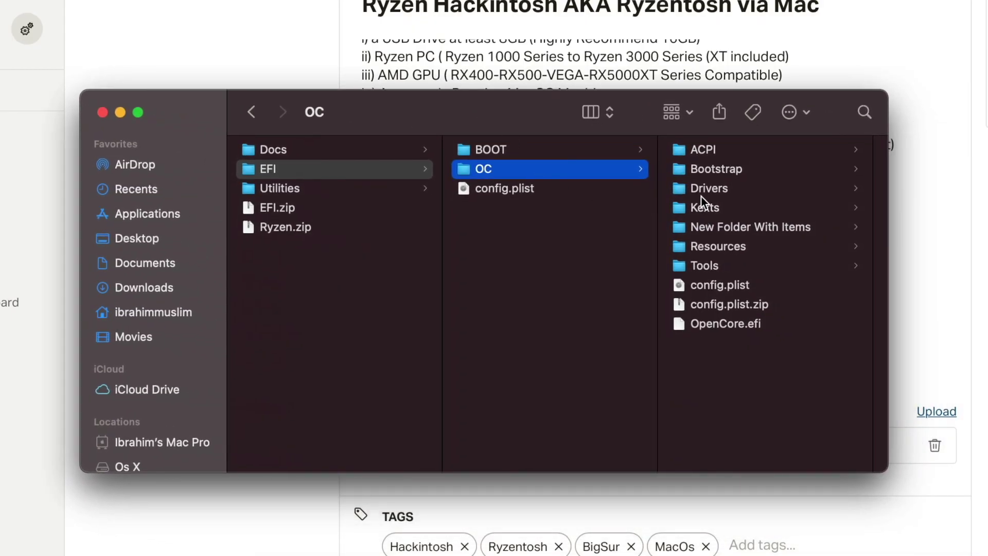
left_click(705, 189)
left_click(559, 209)
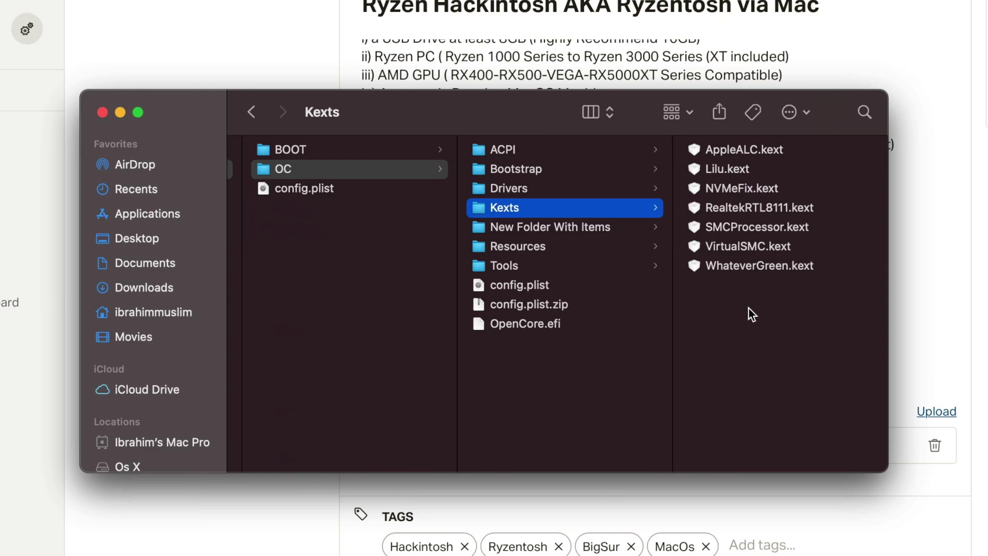
left_click(552, 153)
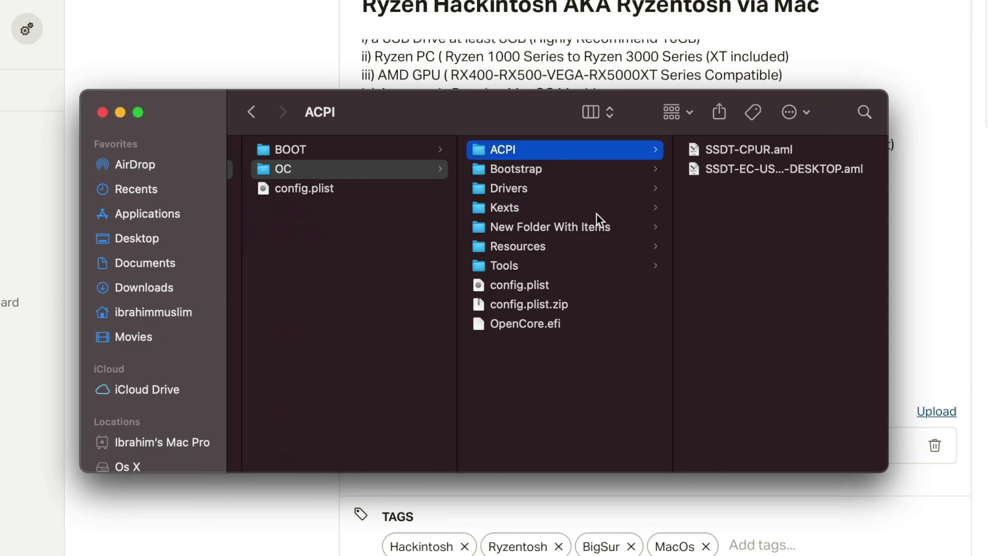
left_click(579, 269)
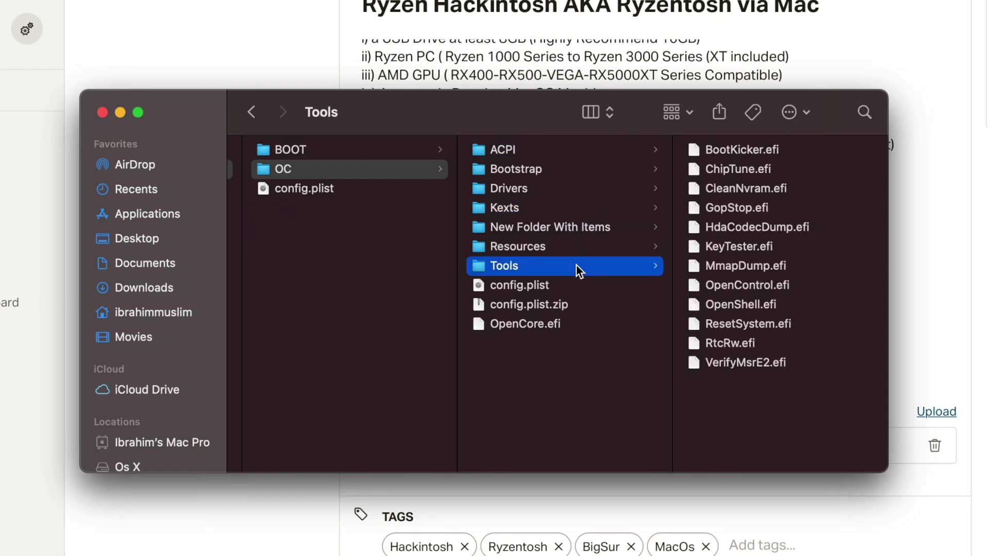
Check the New Folder With Items inside the OC folder, and copy the top-level EFI folder
left_click(598, 244)
left_click(597, 230)
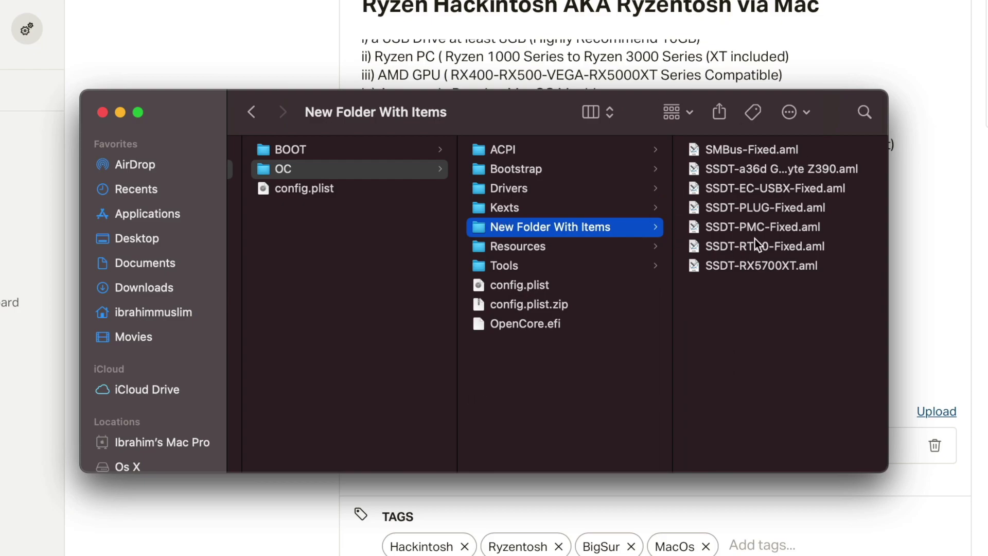
left_click(545, 246)
scroll(370, 216, "left", 3)
left_click(336, 170)
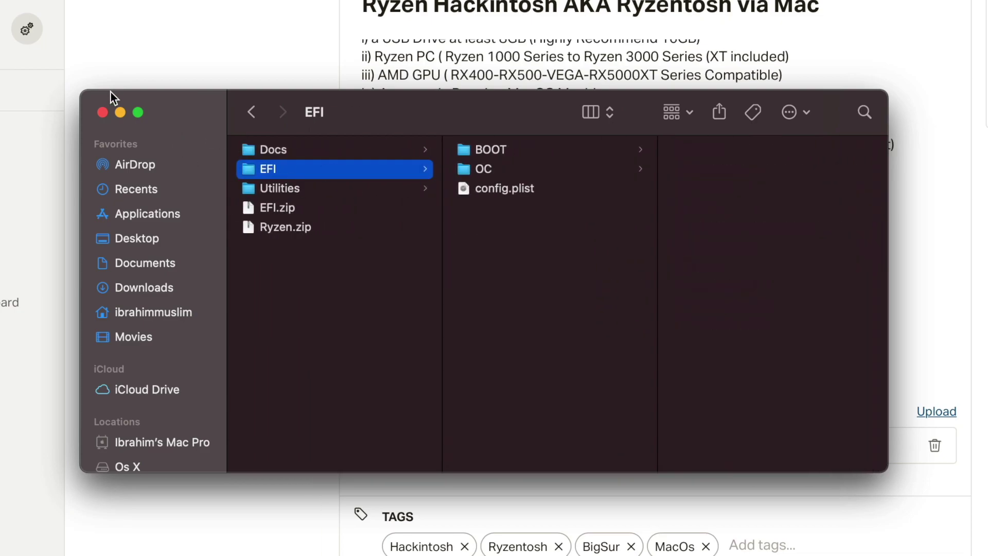
right_click(273, 171)
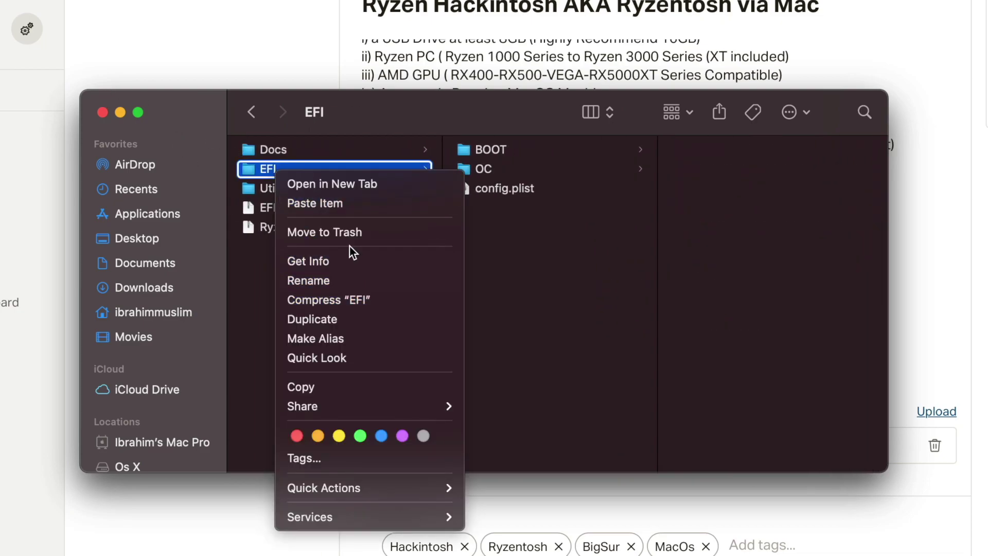
left_click(309, 386)
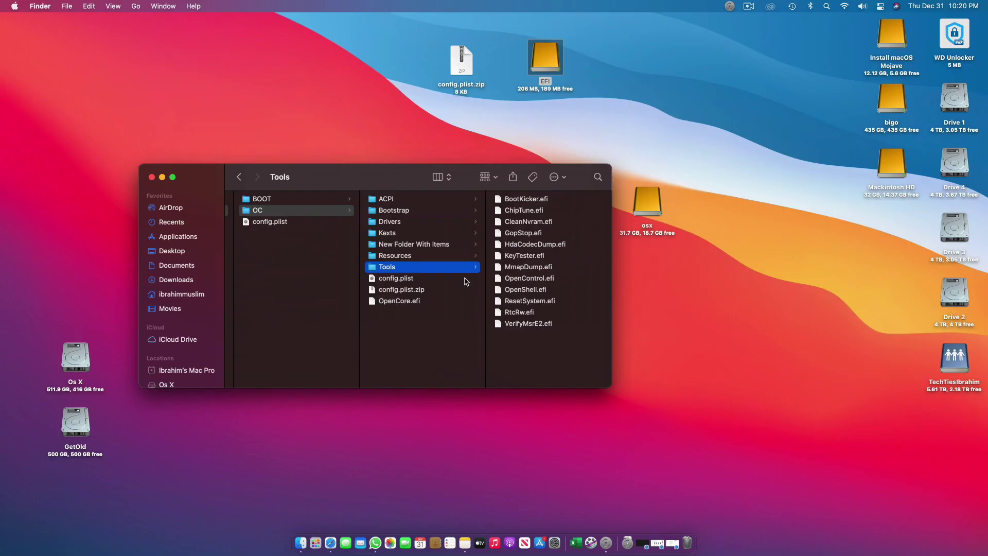
Examine the New Folder With Items, the EFI folder's structure and the config.plist preview in OC
left_click(461, 243)
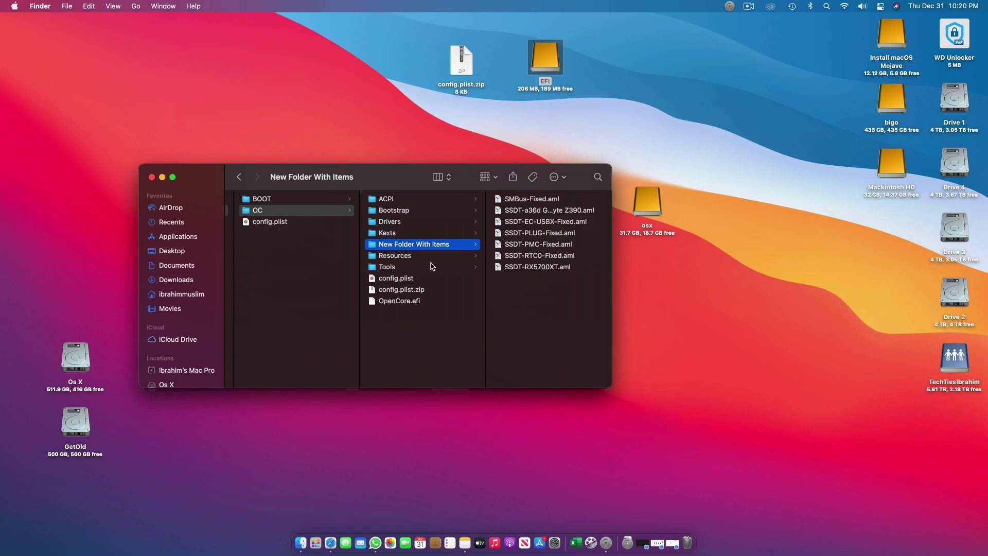
scroll(431, 266, "left", 5)
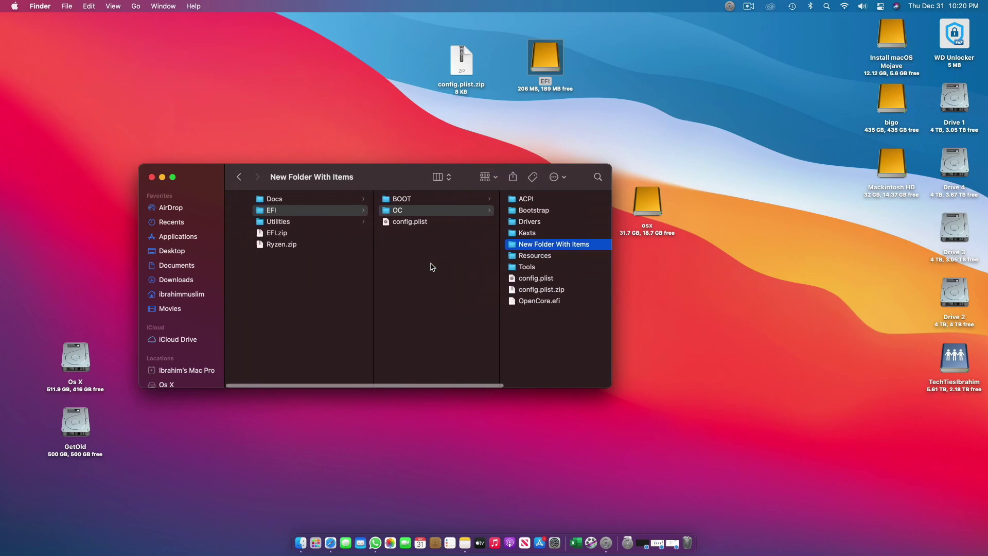
left_click(520, 265)
left_click(459, 244)
scroll(432, 223, "left", 5)
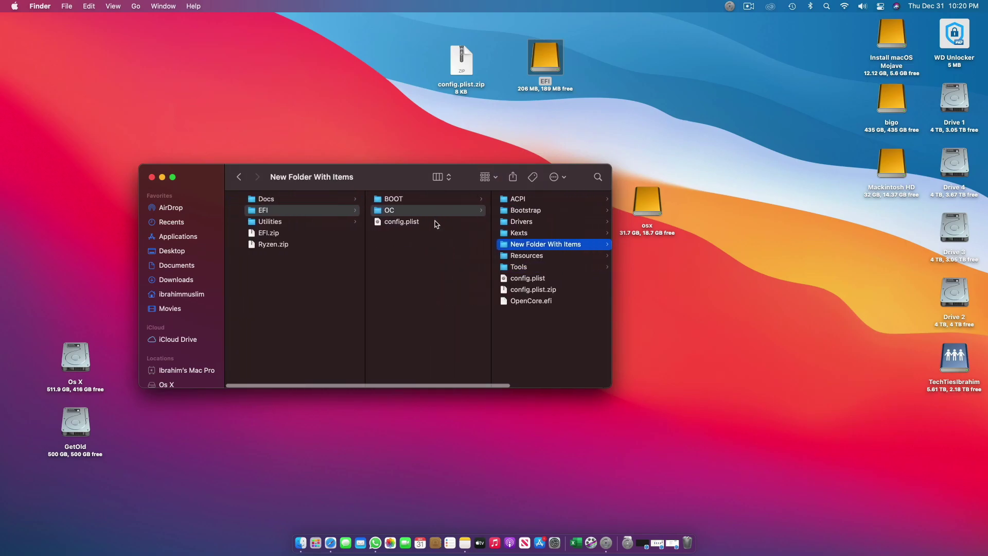
key("Left")
key("Left")
key("Down")
key("Up")
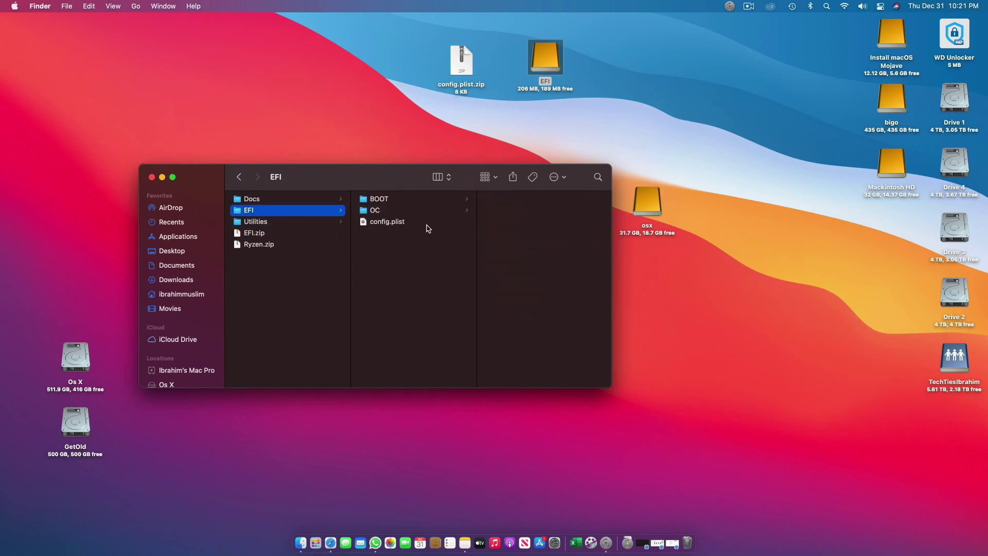
left_click(407, 211)
left_click(529, 278)
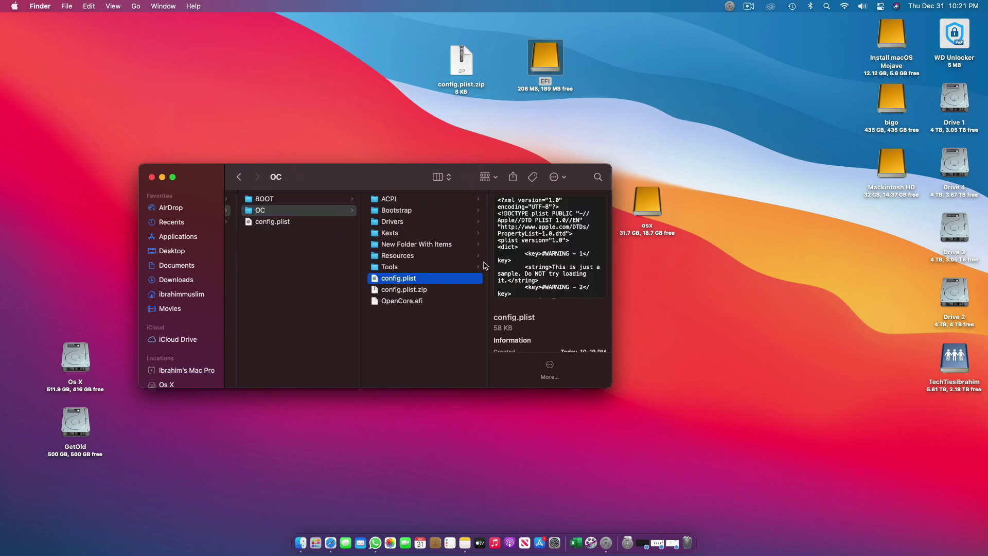
Close the Finder window and eject only the EFI volume, leaving the disk's other volumes mounted
left_click(153, 178)
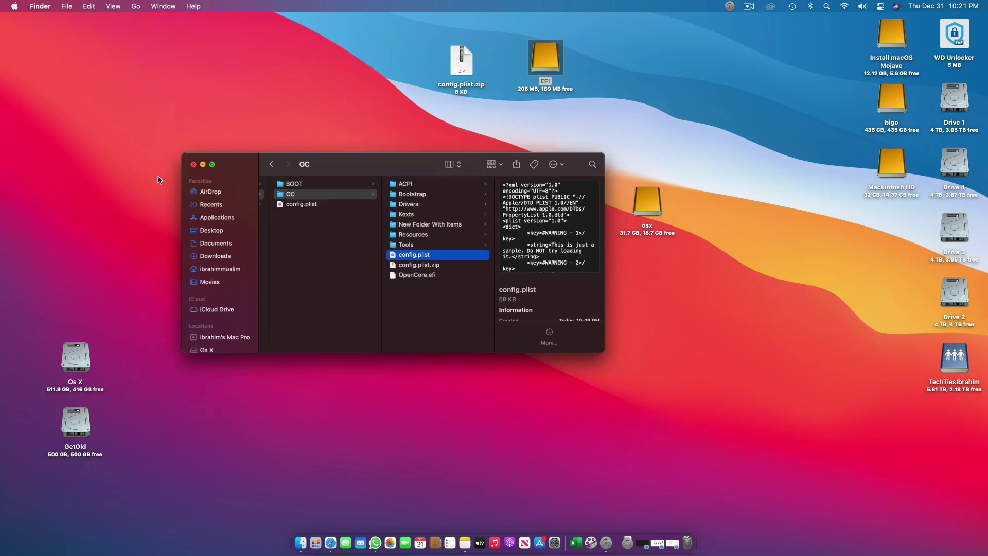
right_click(556, 55)
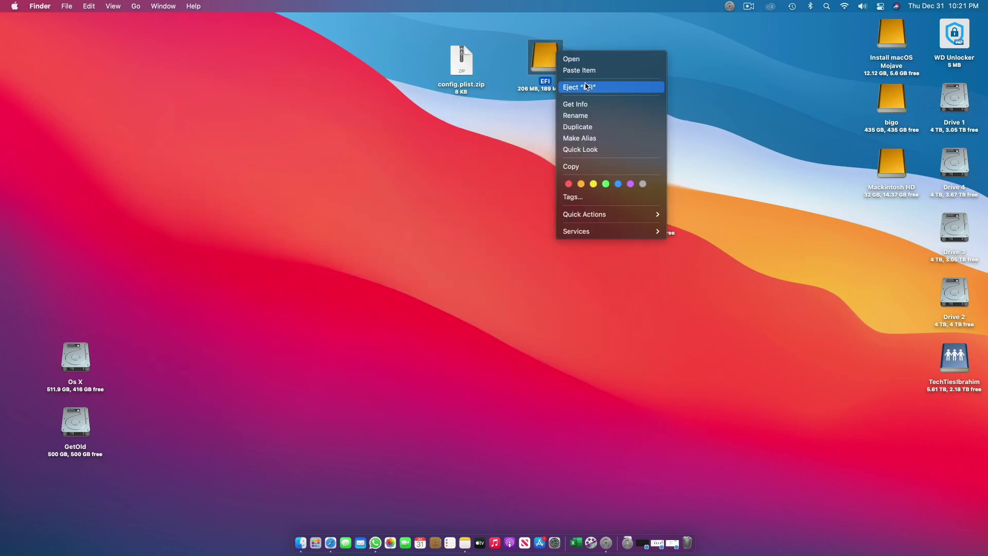
left_click(587, 87)
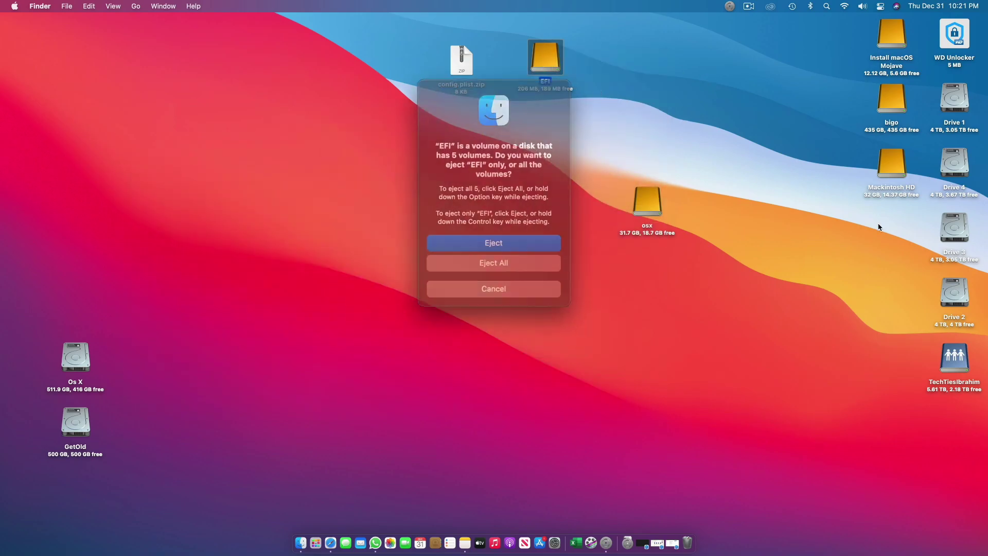
left_click(496, 243)
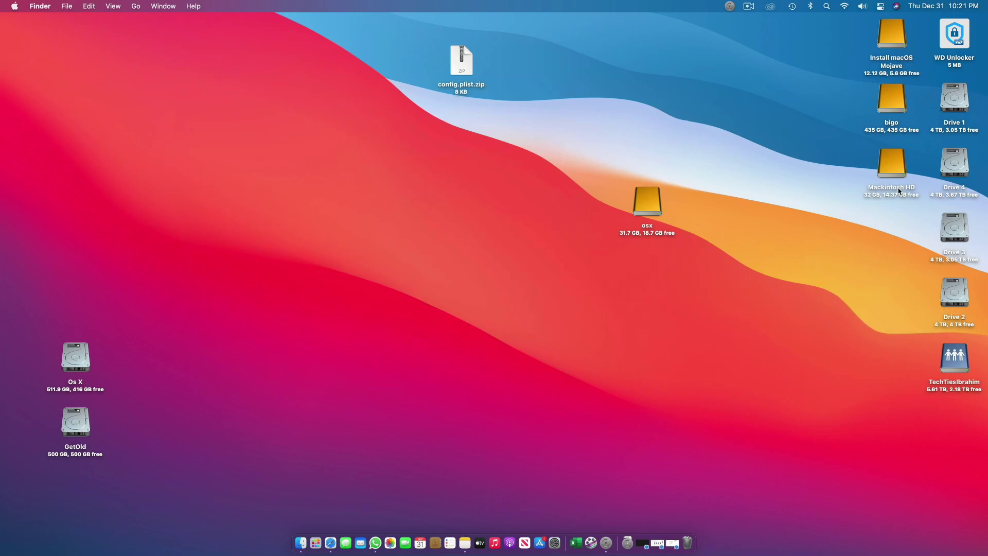
Place the osx drive icon beside config.plist.zip on the desktop, shift both slightly together, and select the osx drive
left_click_drag(662, 204, 521, 69)
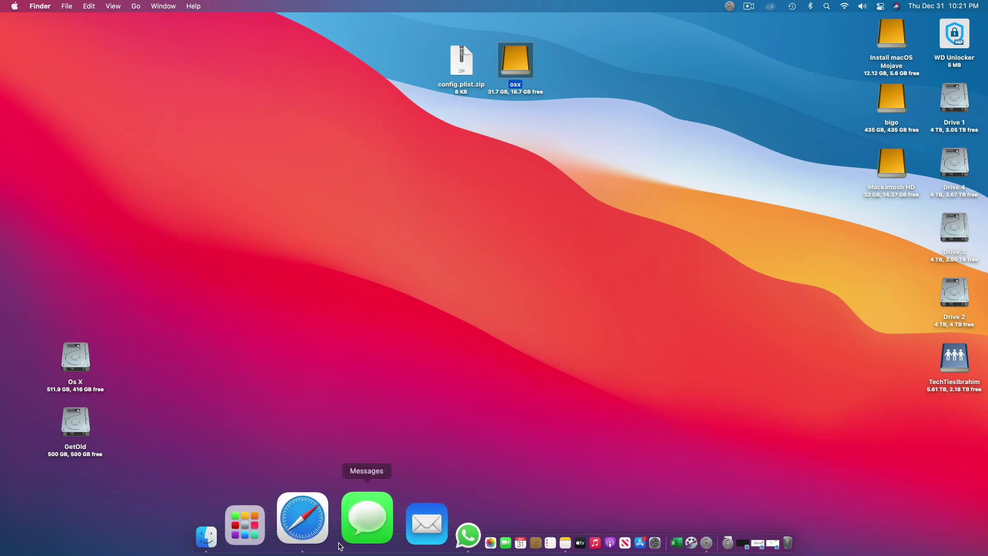
left_click_drag(595, 37, 405, 83)
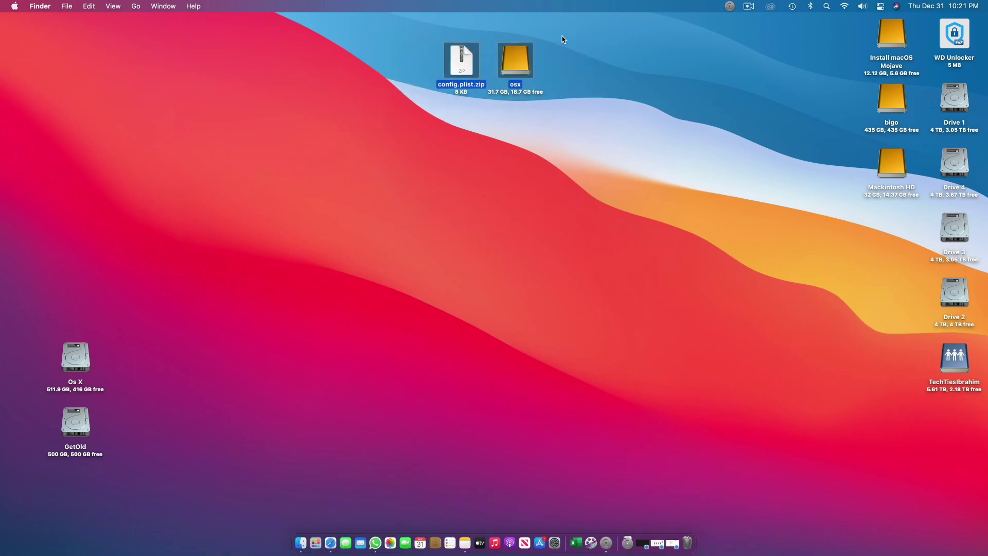
left_click_drag(525, 63, 525, 66)
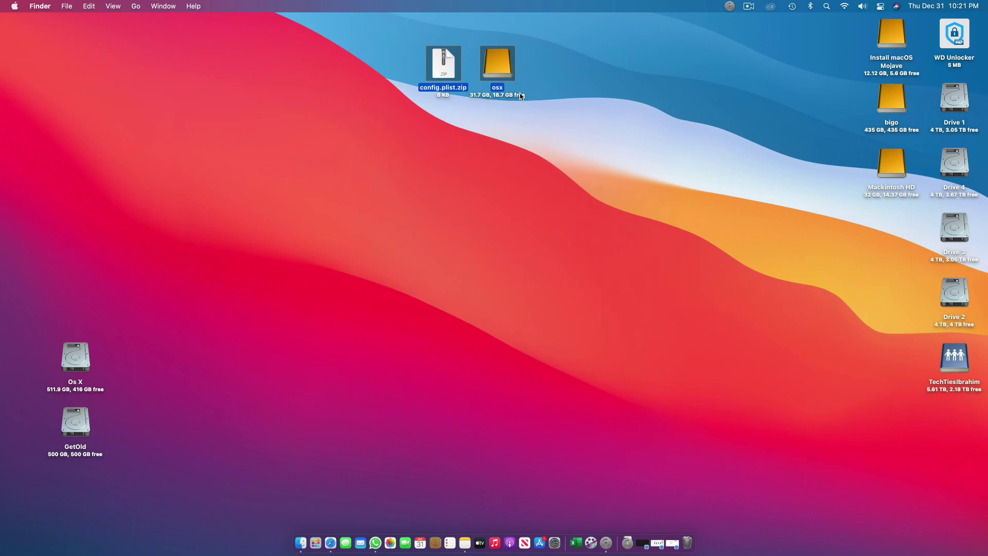
left_click(561, 84)
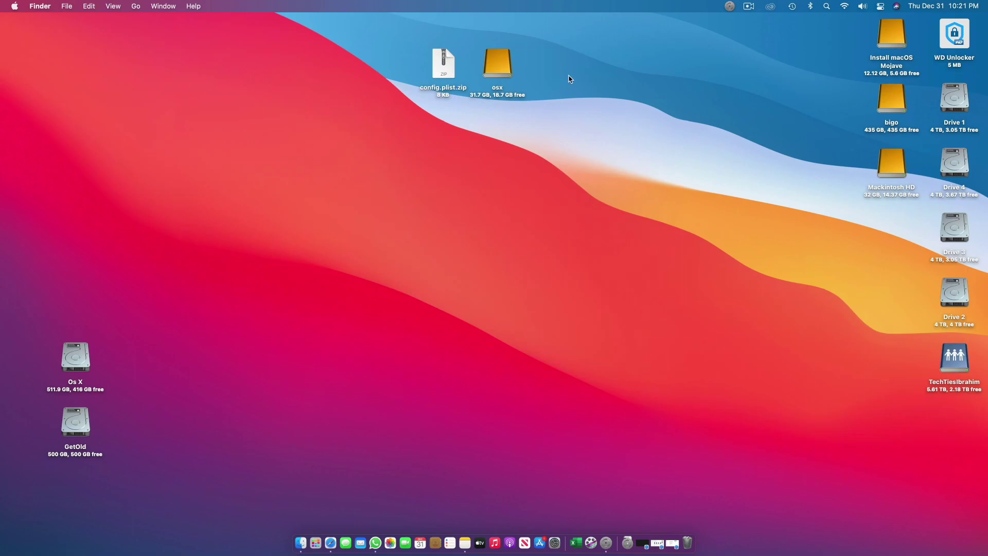
left_click(498, 66)
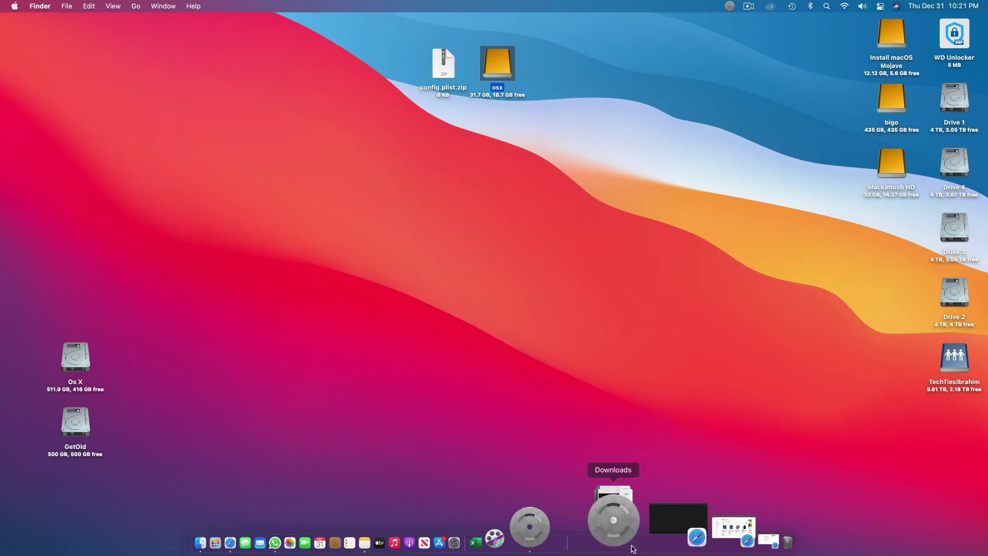
Find Terminal in Launchpad with the search term "te" and open it
left_click(304, 520)
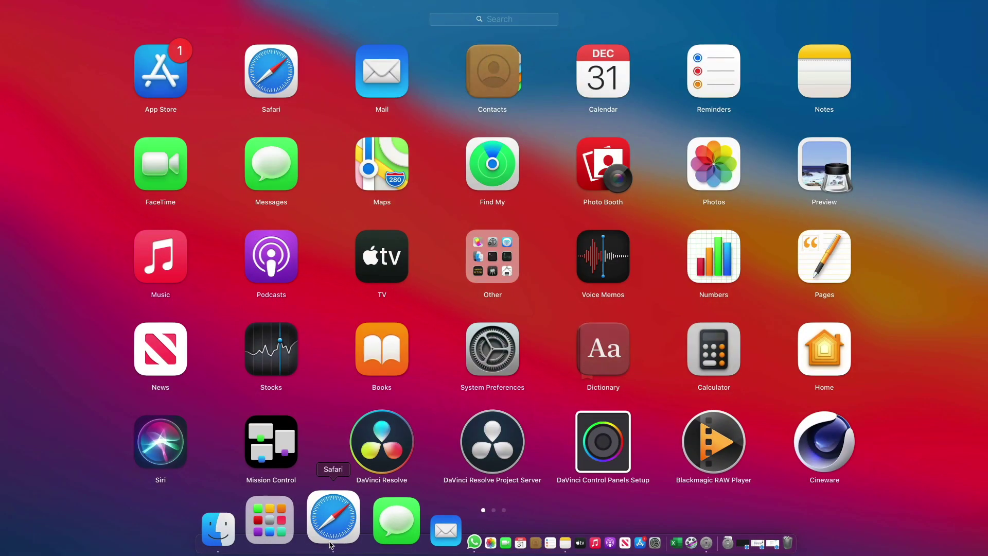
type("te")
key("Return")
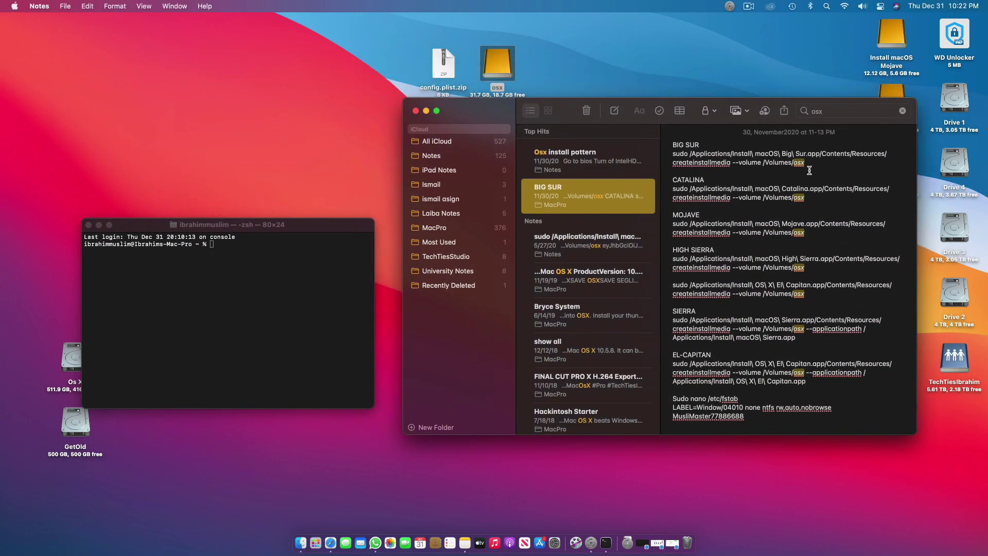
In Notes, copy the createinstallmedia command for Big Sur from the BIG SUR note
left_click_drag(806, 164, 658, 157)
key("super+c")
key("super+c")
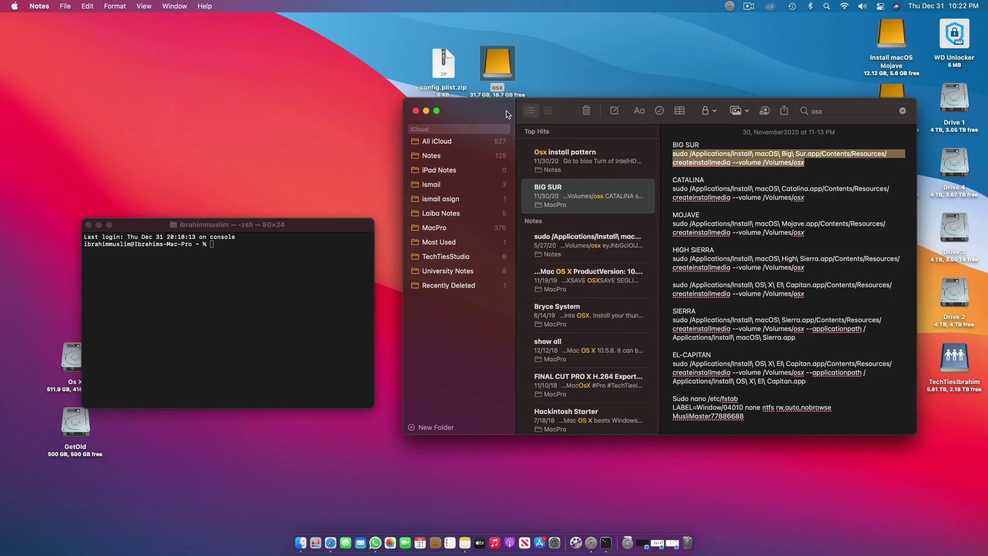
Switch to the Patreon post in Safari and add "(Step 7B) Make Bootable OS X USB Drive ( Use the Following Command)" after Step 7
left_click(331, 543)
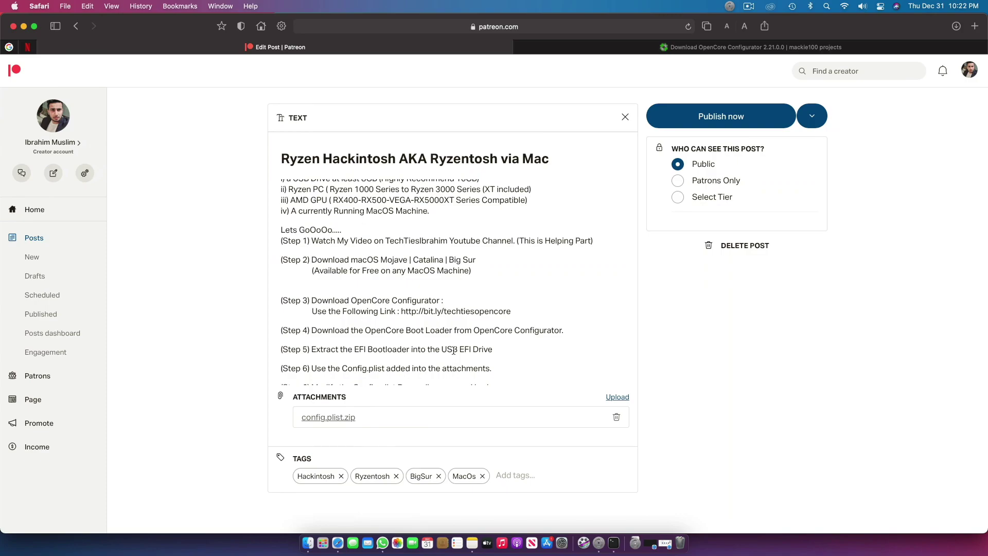
scroll(454, 350, "down", 5)
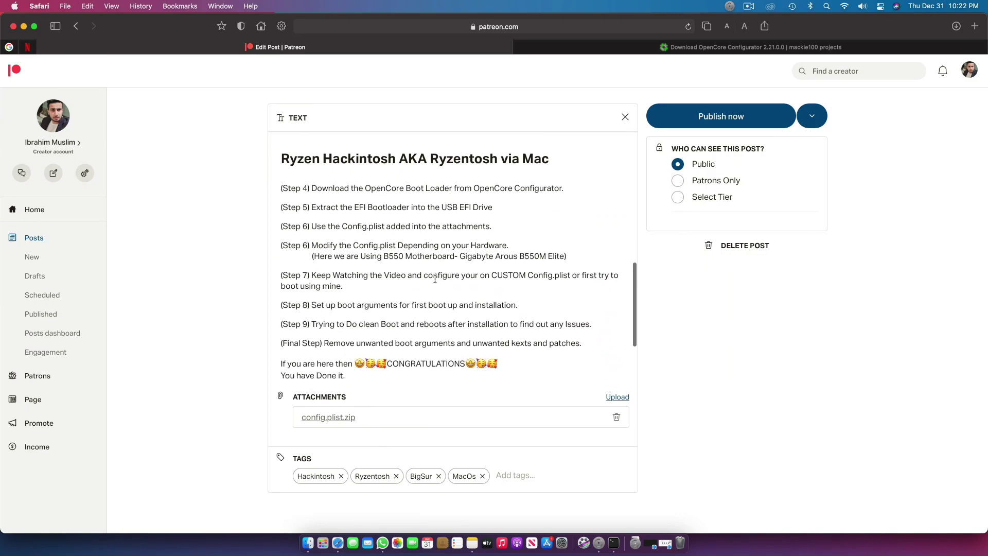
scroll(487, 305, "down", 1)
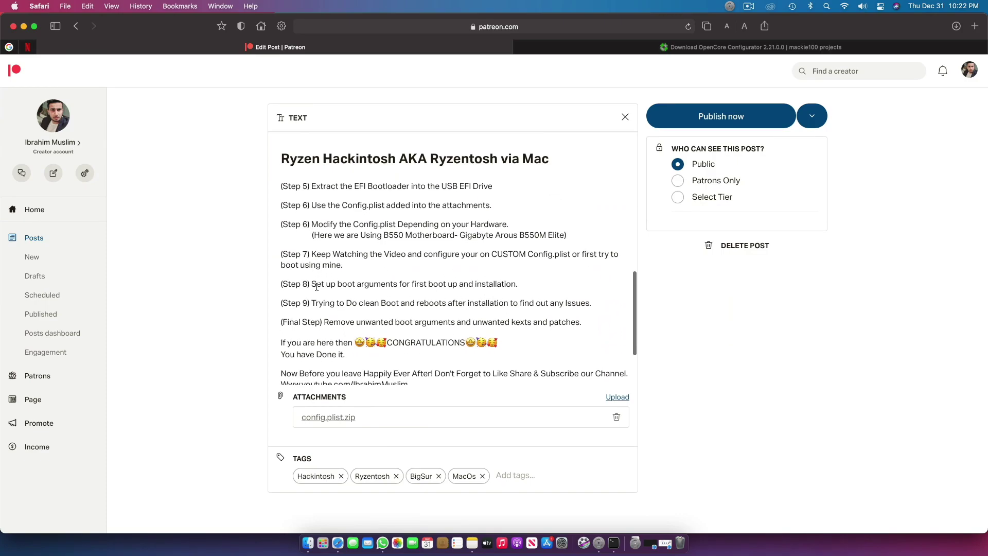
left_click(346, 265)
key("Return")
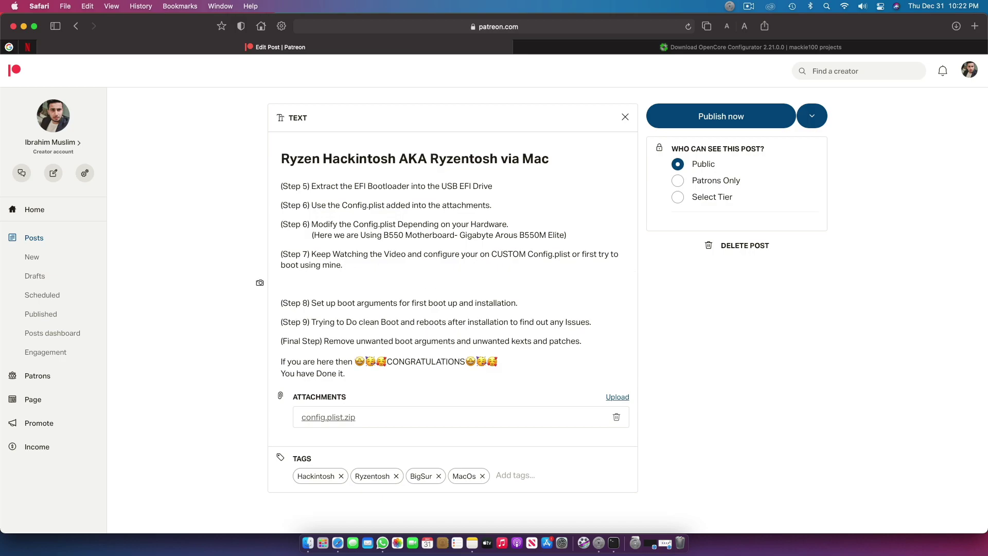
type("(Step 7B")
type(") Mac")
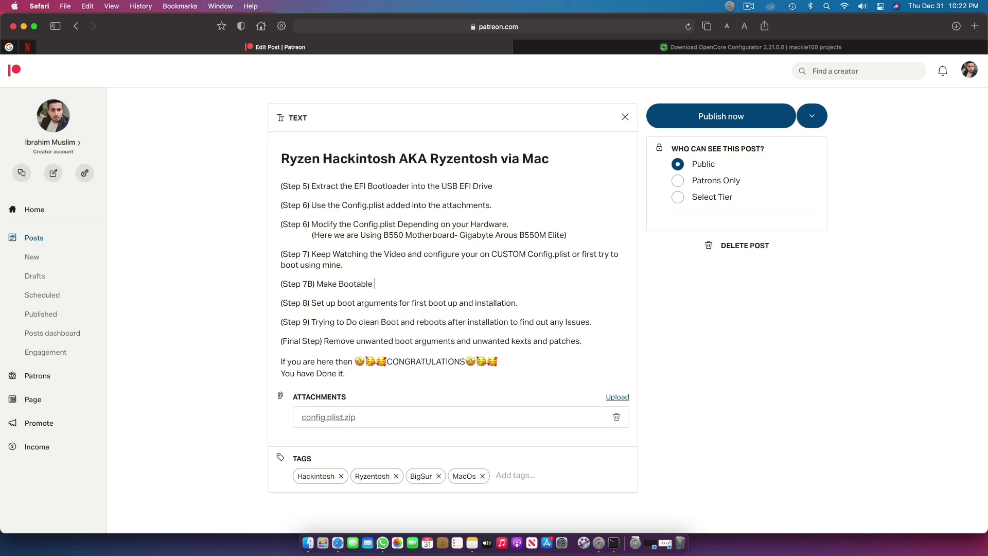
type("USB Drive ( Use the Following Command)")
Paste the copied Big Sur createinstallmedia command on a new line under Step 7B, enclosed in curly braces
key("Return")
key("cmd+v")
key("cmd+s")
left_click(509, 321)
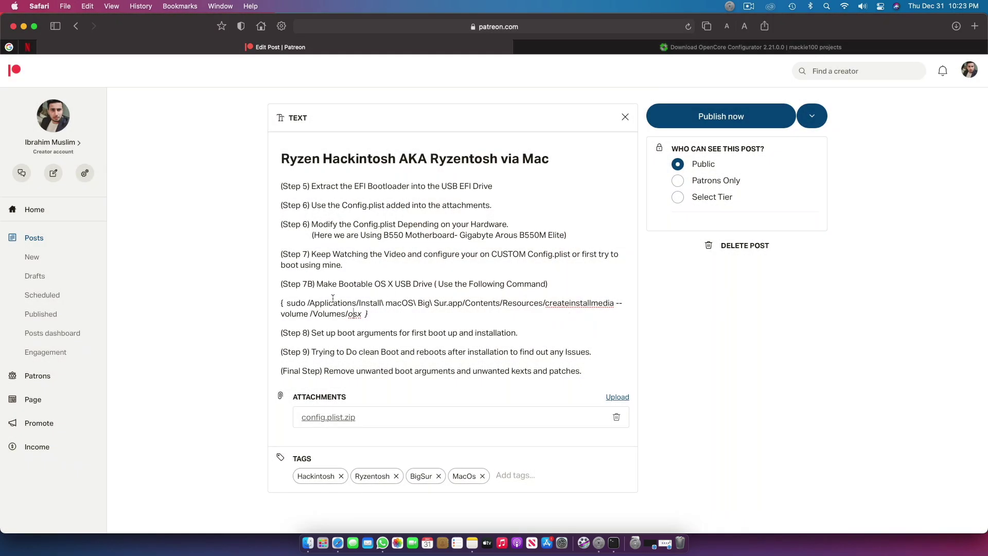
Compare the USB drive's name on the desktop with the volume name at the end of the post's command
key("F11")
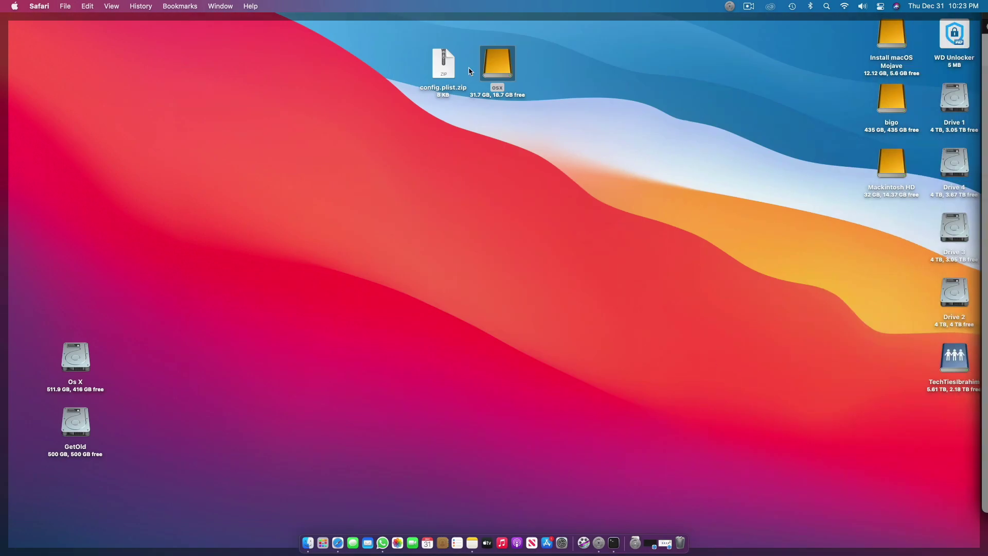
left_click(488, 61)
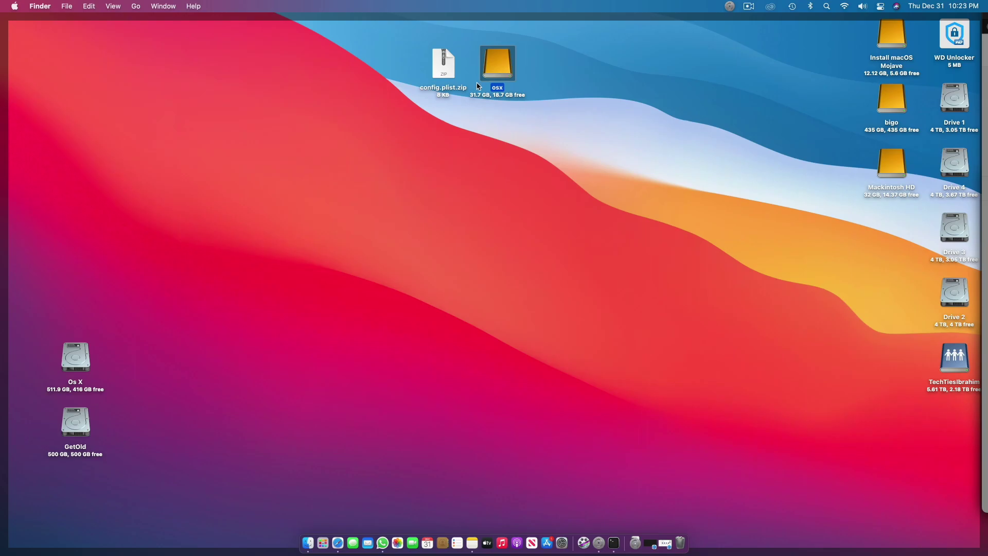
key("F11")
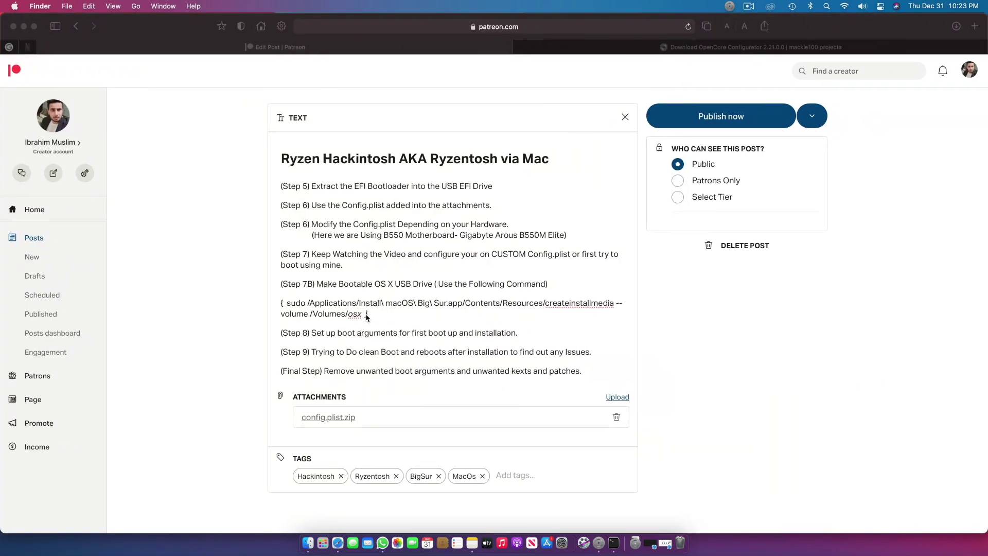
left_click(362, 314)
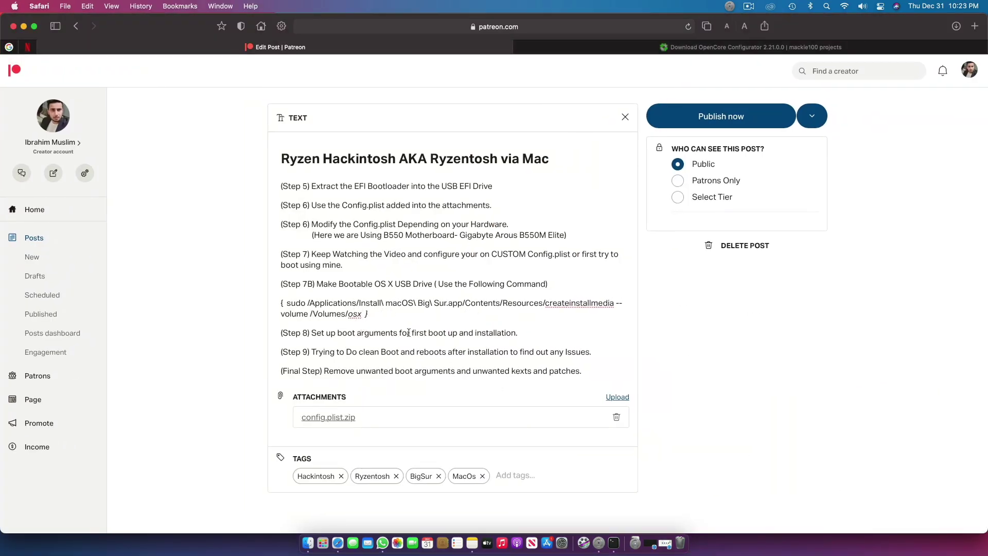
Switch to Terminal and move its window over the right part of the Patreon post
key("F11")
left_click(615, 514)
left_click_drag(297, 229, 753, 203)
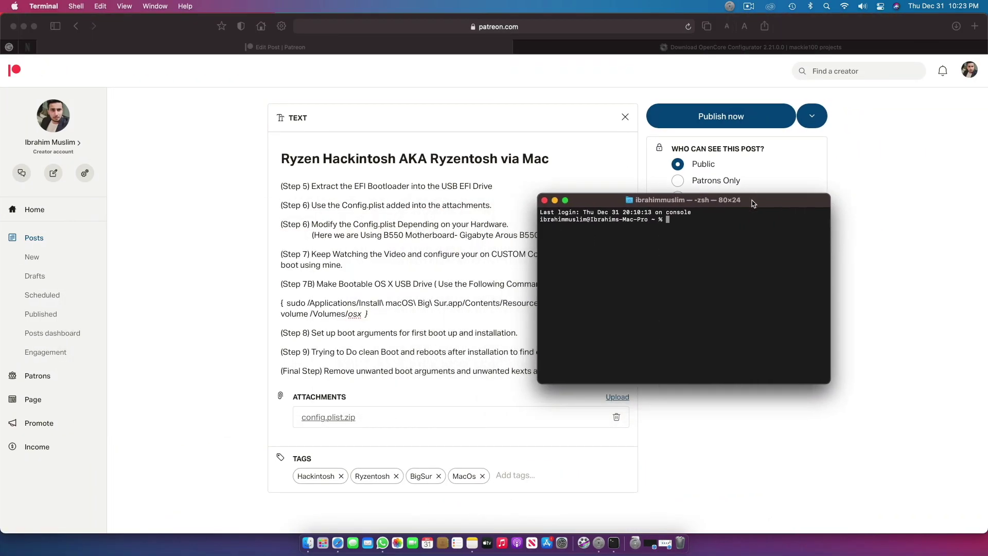
Review the prerequisites and the first installation steps in the Patreon post
scroll(312, 256, "up", 10)
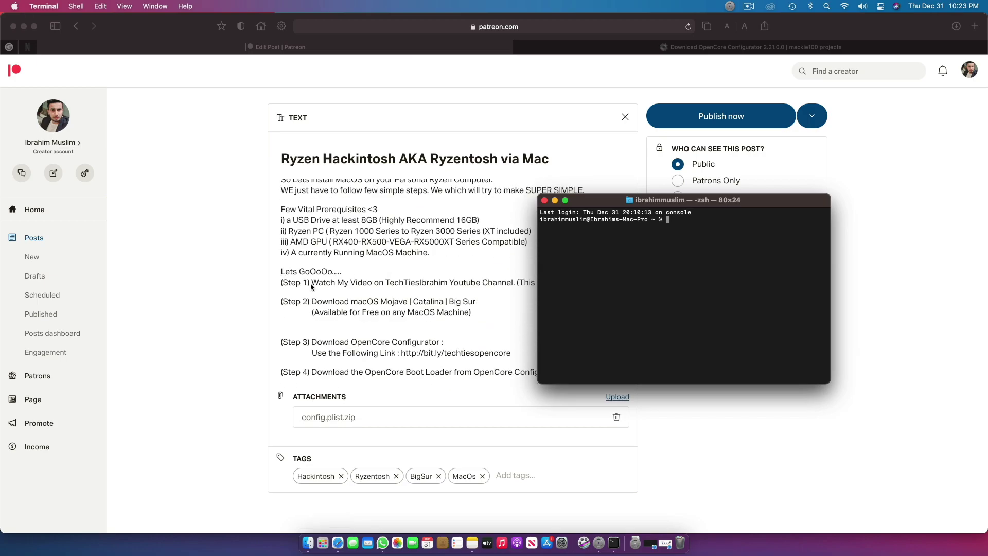
scroll(354, 324, "down", 2)
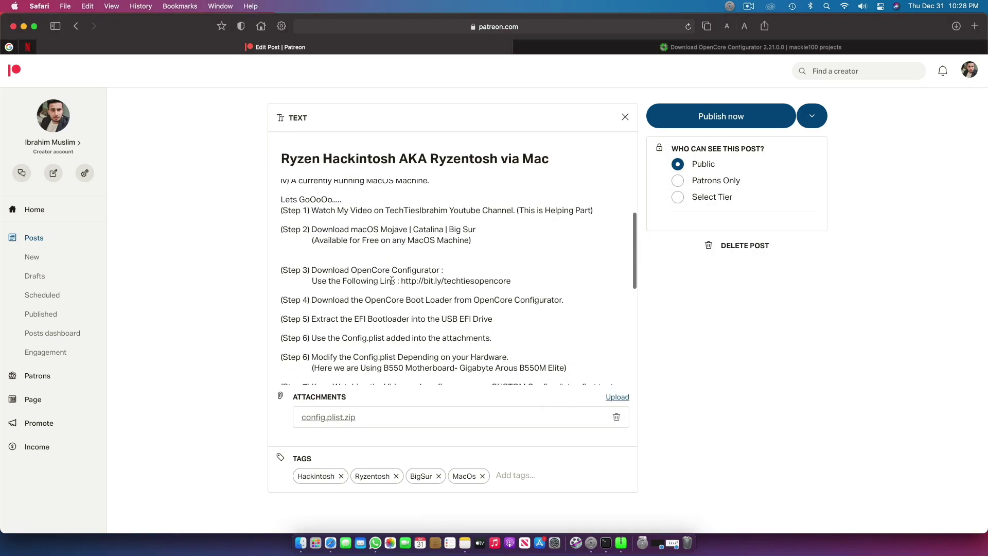
scroll(392, 280, "up", 3)
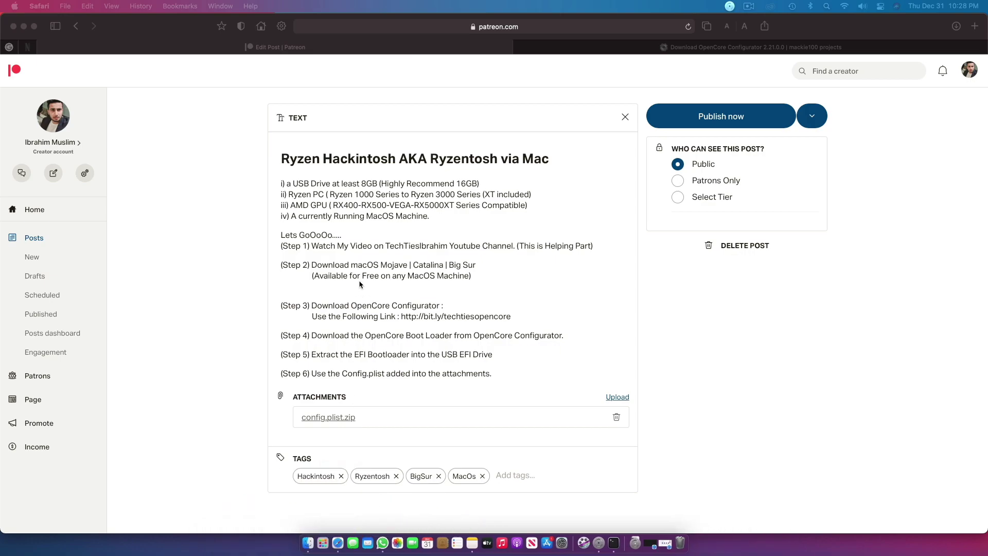
Check that the Install macOS Big Sur app is present in the Applications folder and among the installed apps
key("super+Tab")
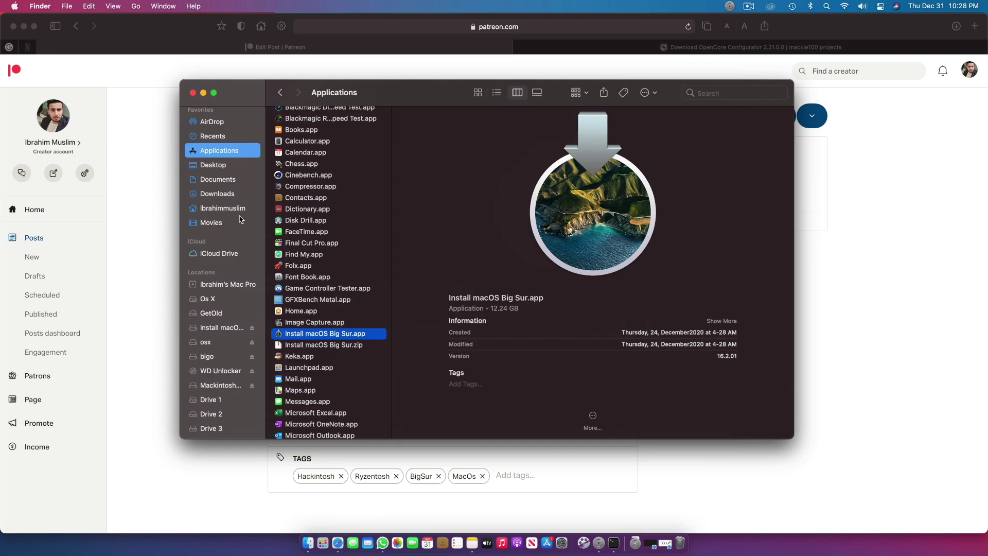
left_click(335, 519)
scroll(533, 387, "down", 2)
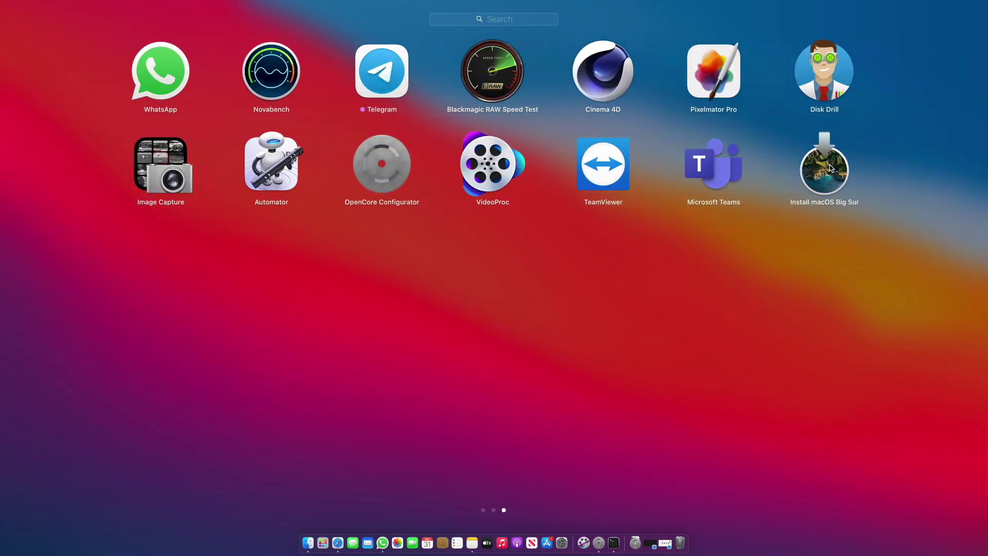
left_click(720, 280)
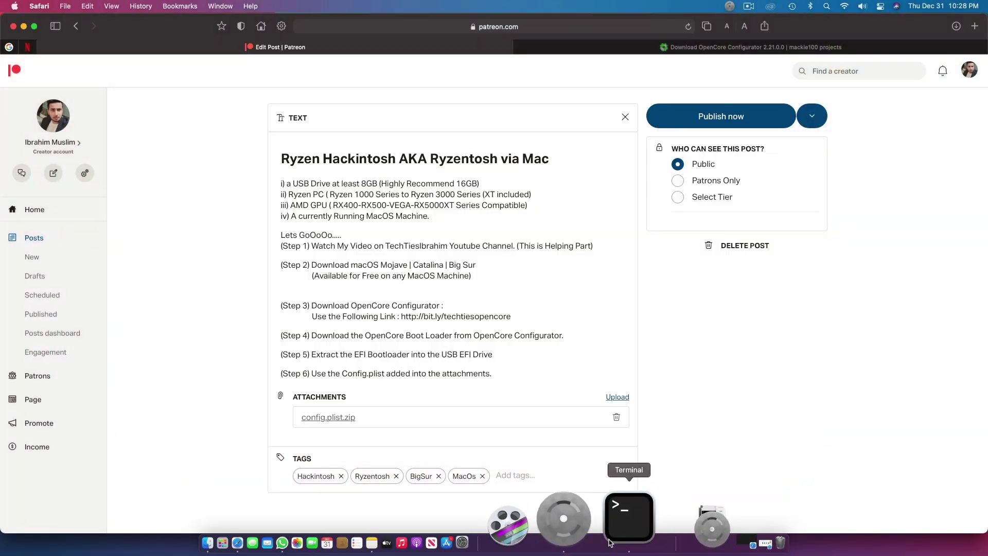
Try to run the Big Sur createinstallmedia command for the volume /Volumes/osx in Terminal, entering the account password
left_click(629, 517)
left_click_drag(720, 199, 260, 320)
type("sudo /Applications/Install\\ macOS\\ Big\\ Sur.app/Contents/Resources/createinstallmedia --volume /Volumes/osx")
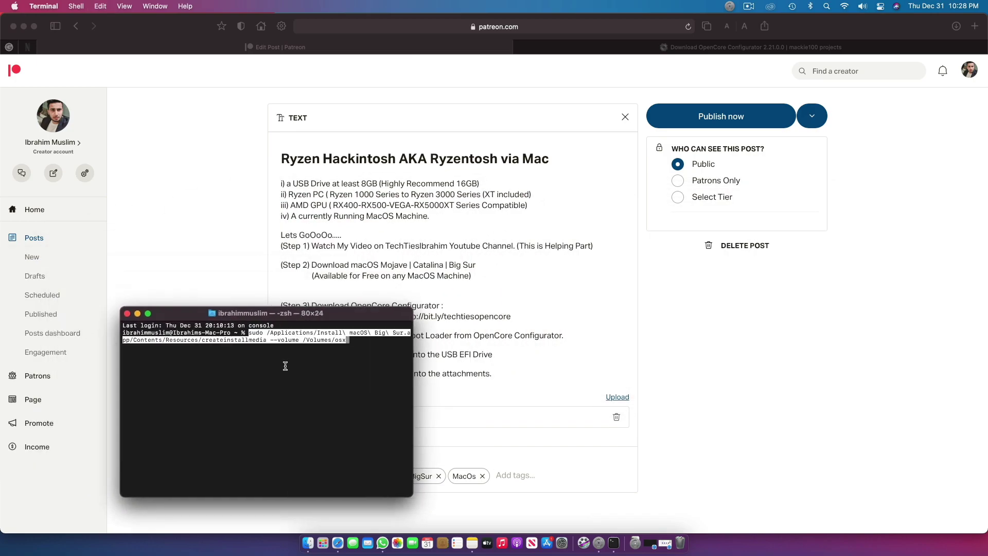
key("Return")
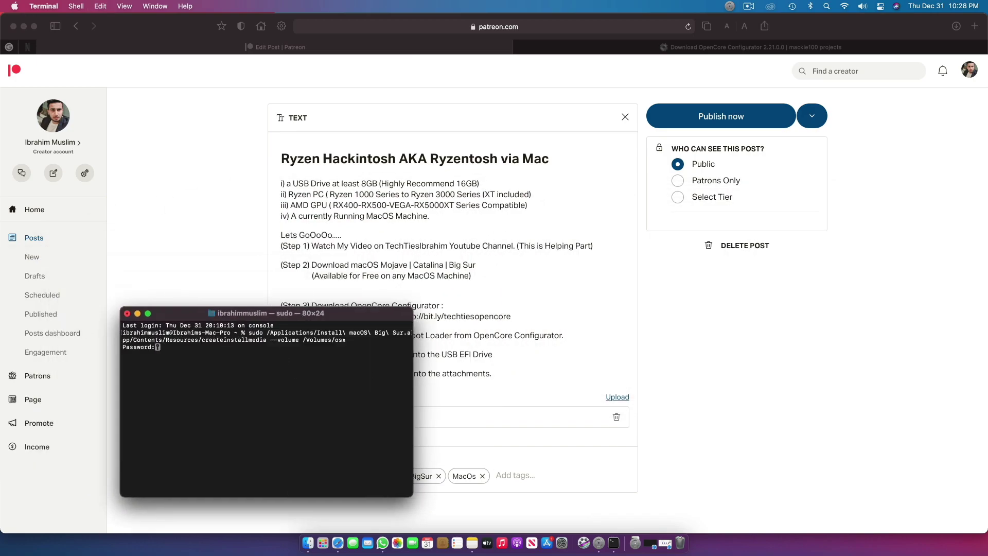
key("Return")
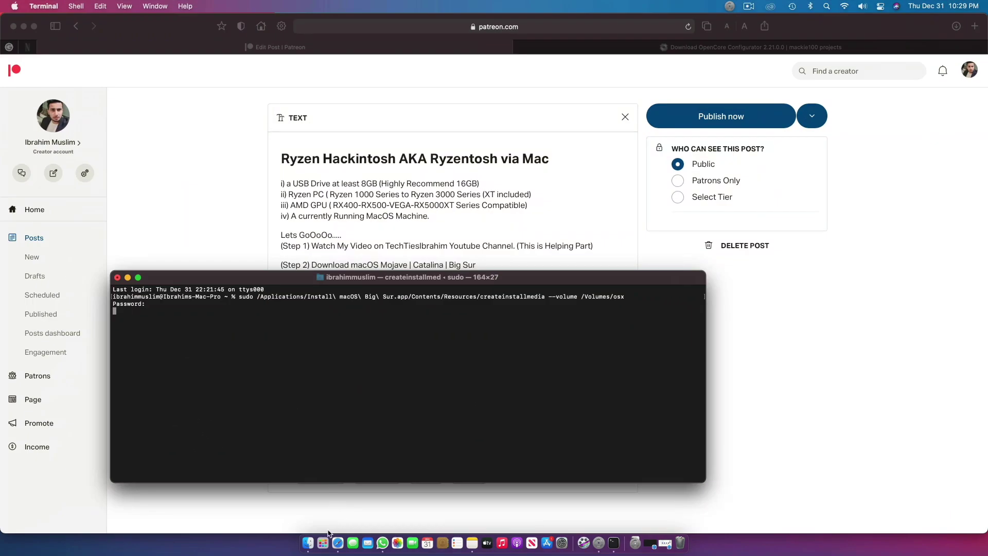
Close the running createinstallmedia session, terminating its process, and open a fresh Terminal window
key("F4")
left_click(733, 238)
left_click(117, 277)
left_click(446, 421)
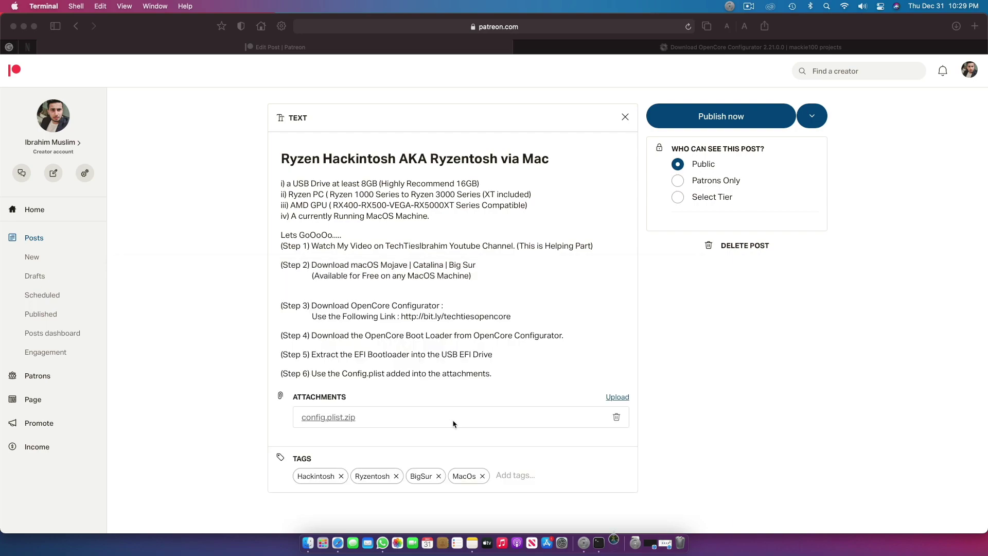
left_click(575, 520)
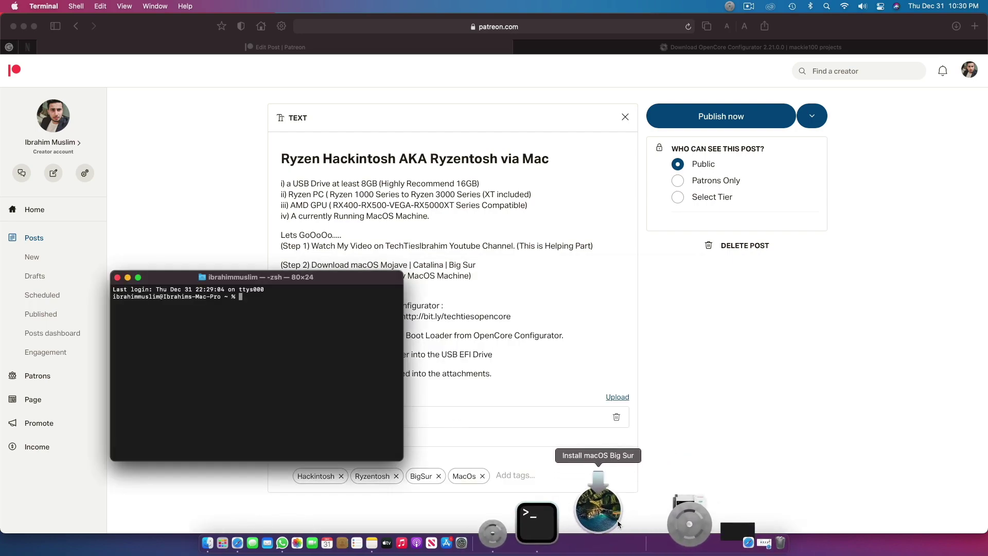
Try to launch the Install macOS Big Sur app and cancel the unverified-developer warning
scroll(615, 524, "down", 2)
left_click(612, 350)
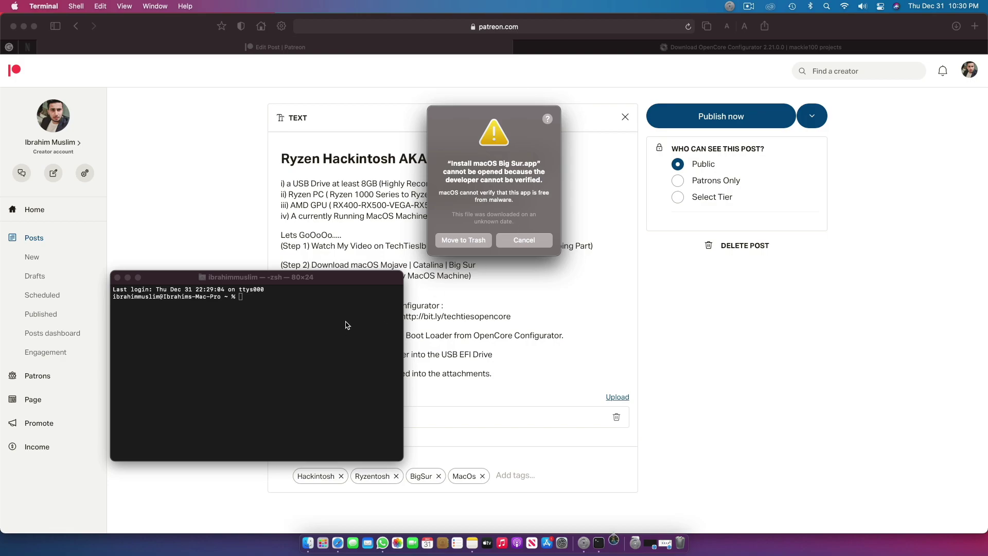
left_click(521, 239)
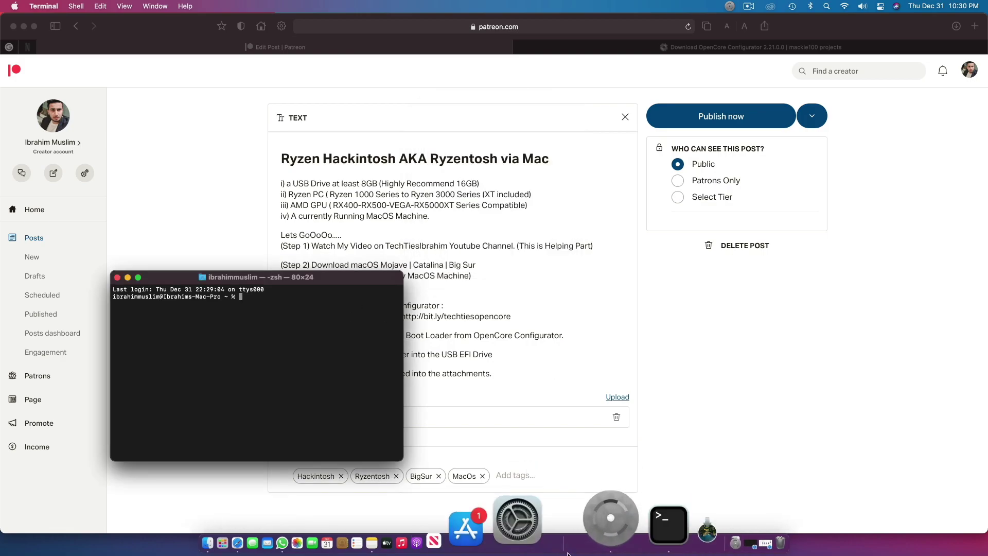
Allow the blocked Install macOS Big Sur app to open anyway in the General security settings and confirm opening it
left_click(569, 535)
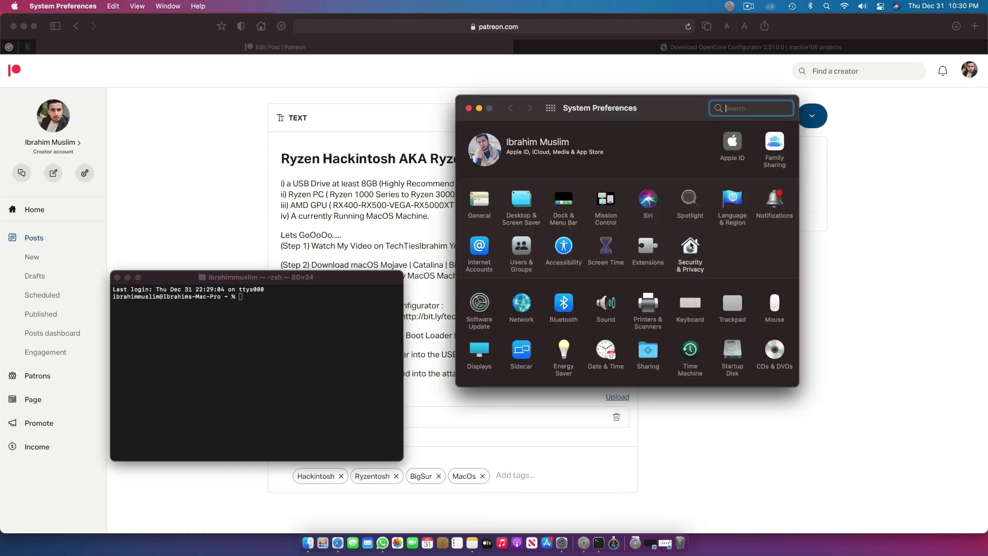
left_click(689, 257)
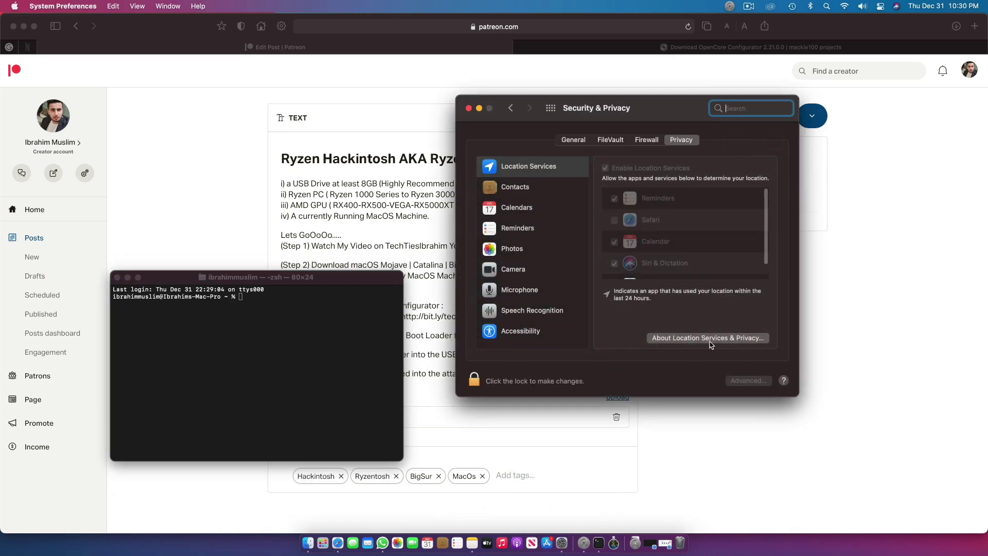
left_click(573, 140)
left_click(750, 311)
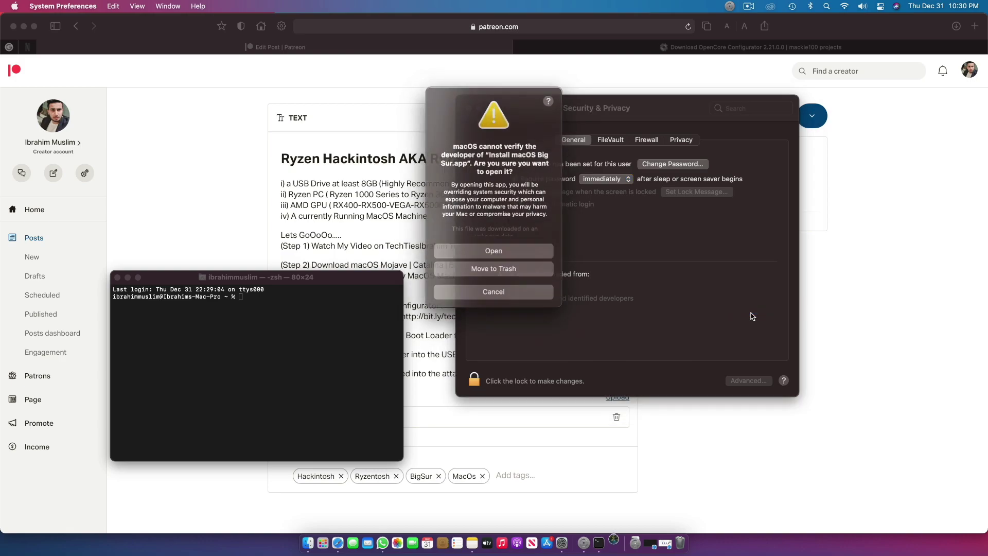
left_click(539, 252)
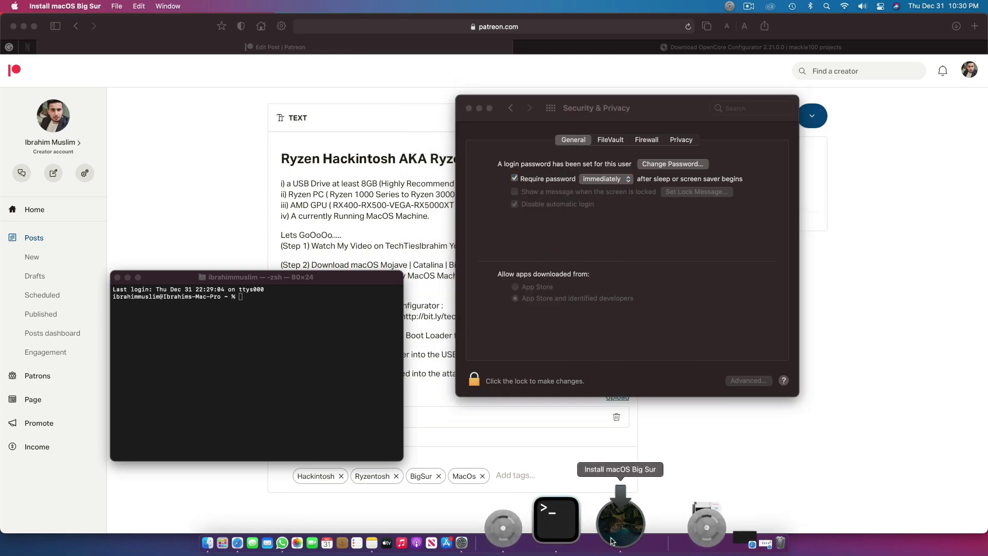
Bring up the Big Sur installer, advance to its target disk page, and quit it without installing
key("ctrl+Up")
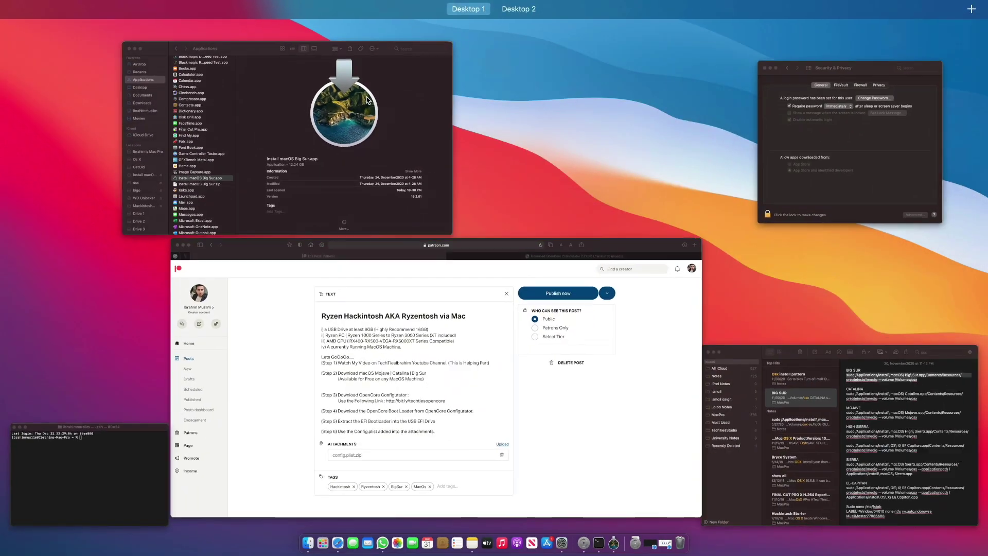
left_click(331, 165)
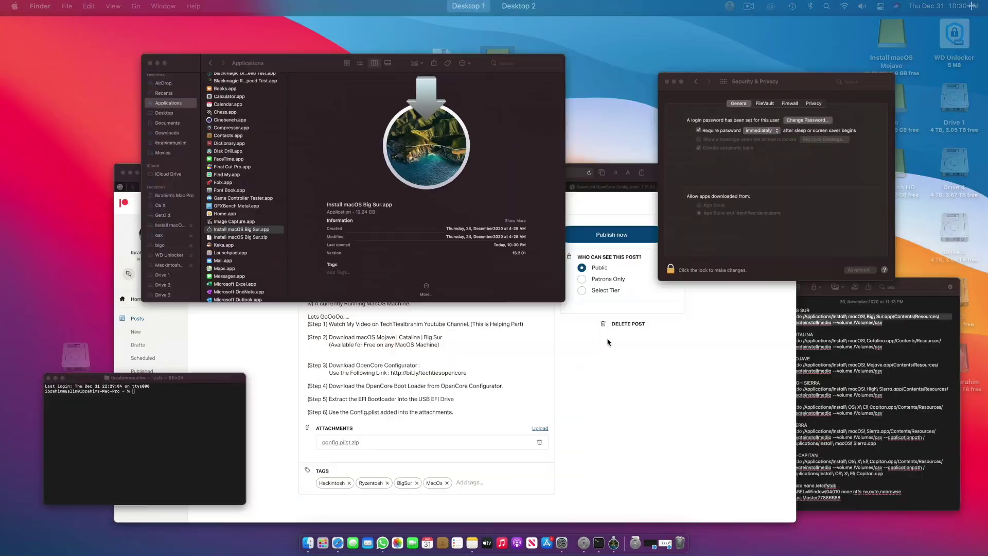
key("ctrl+Up")
left_click(435, 379)
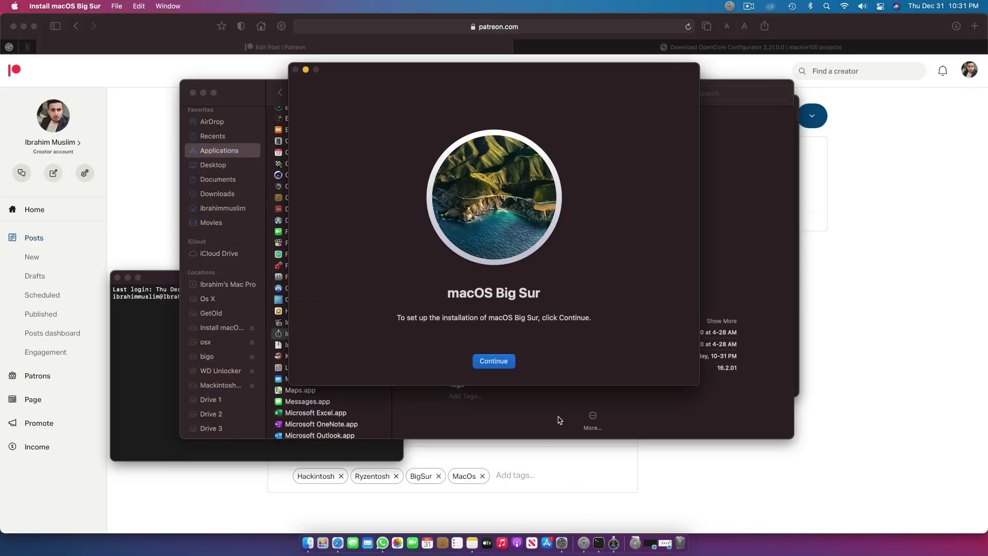
left_click(489, 362)
left_click(523, 365)
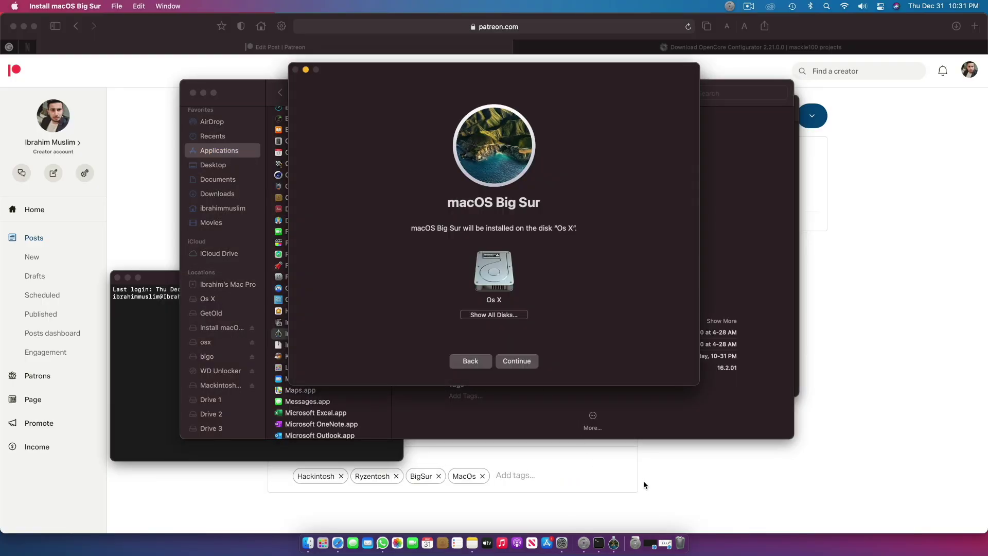
right_click(625, 522)
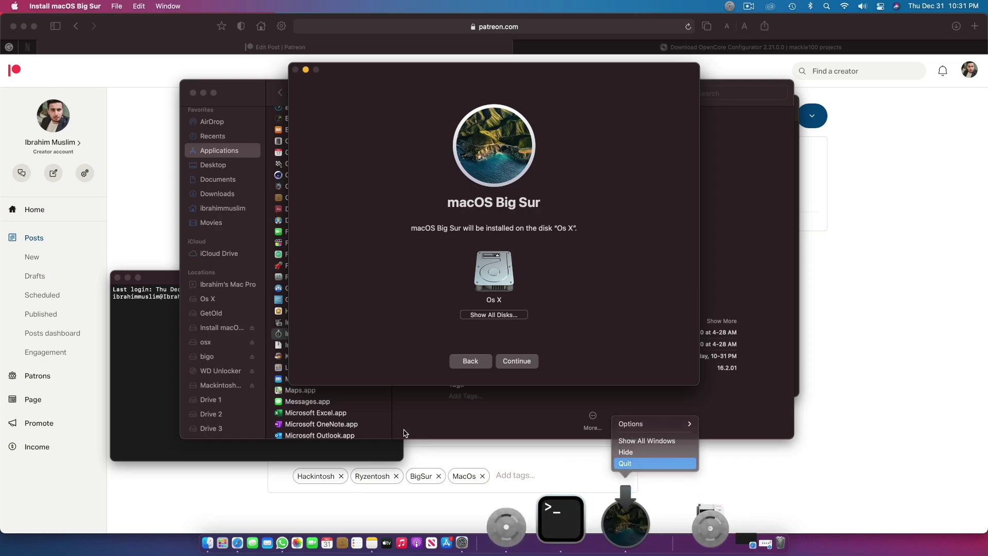
key("Return")
Run "sudo /Applications/Install\ macOS\ Big\ Sur.app/Contents/Resources/createinstallmedia --volume /Volumes/osx" in Terminal, enter the account password, and confirm erasing the volume with Y
left_click(157, 367)
type("sudo /Applications/Install\\ macOS\\ Big\\ Sur.app/Contents/Resources/createinstallmedia --volume /Volumes/osx")
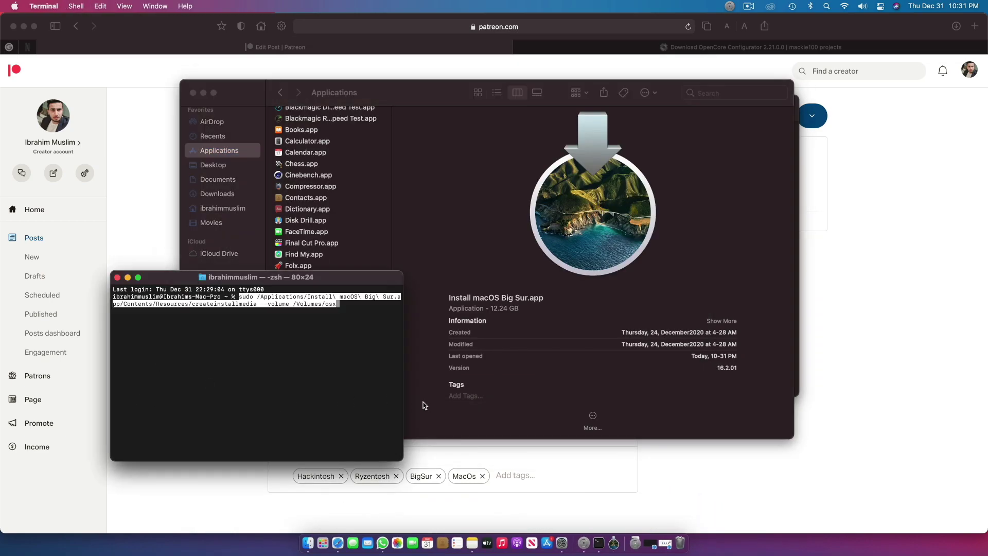
key("Return")
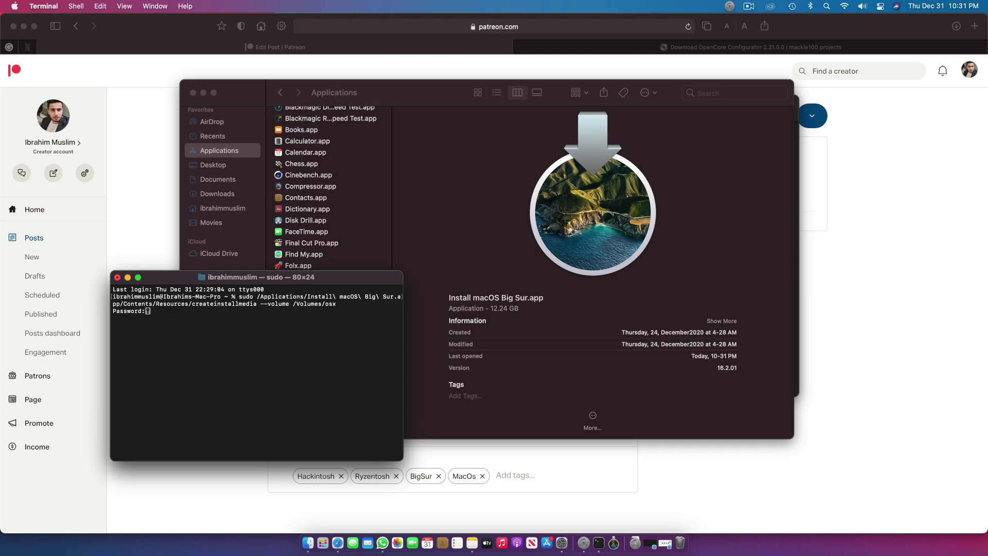
key("Return")
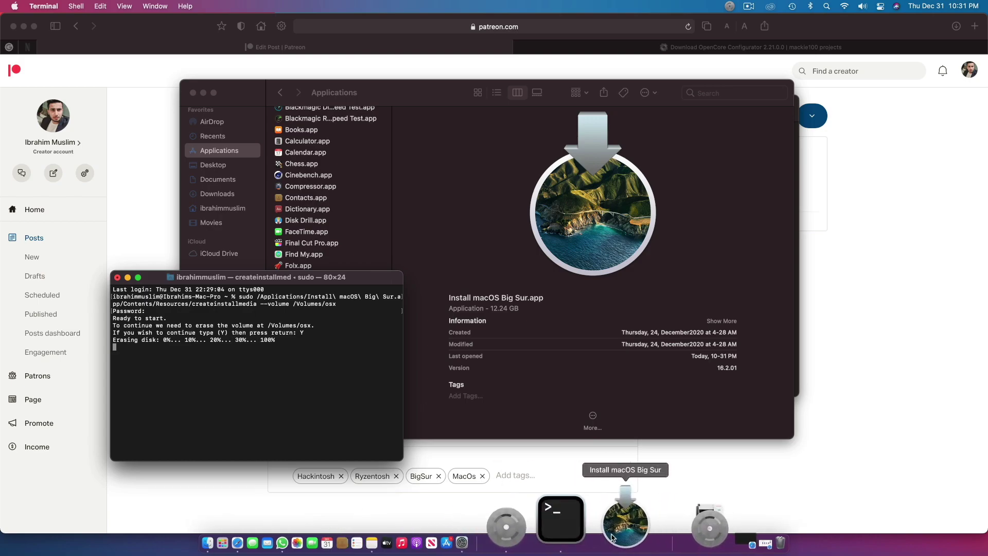
key("Return")
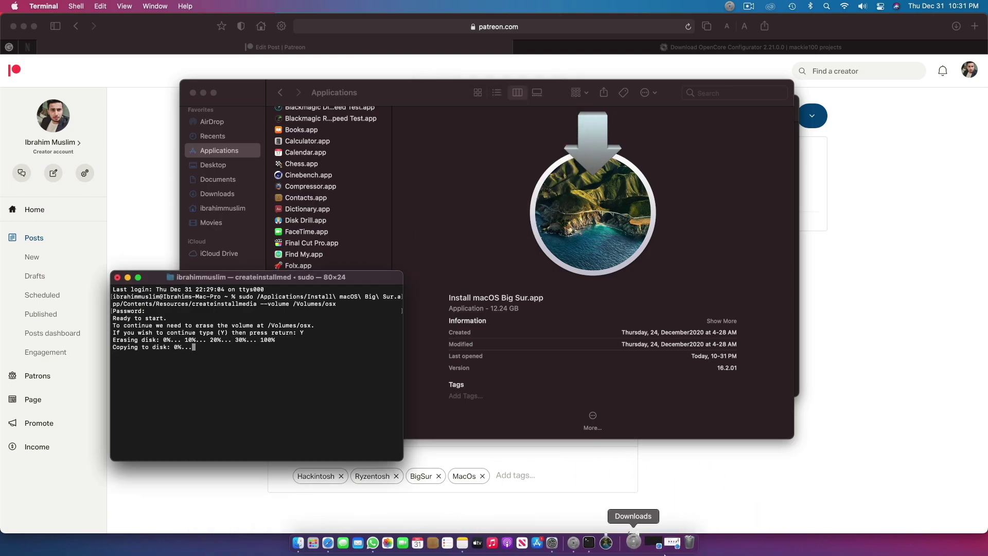
Open Activity Monitor and show disk activity to watch the data being written to the USB drive
left_click(616, 530)
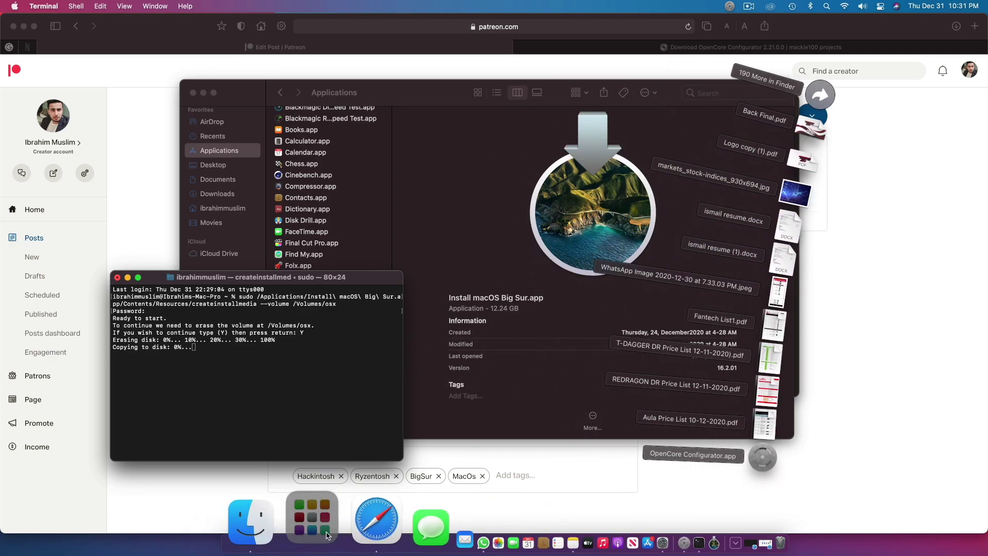
left_click(327, 535)
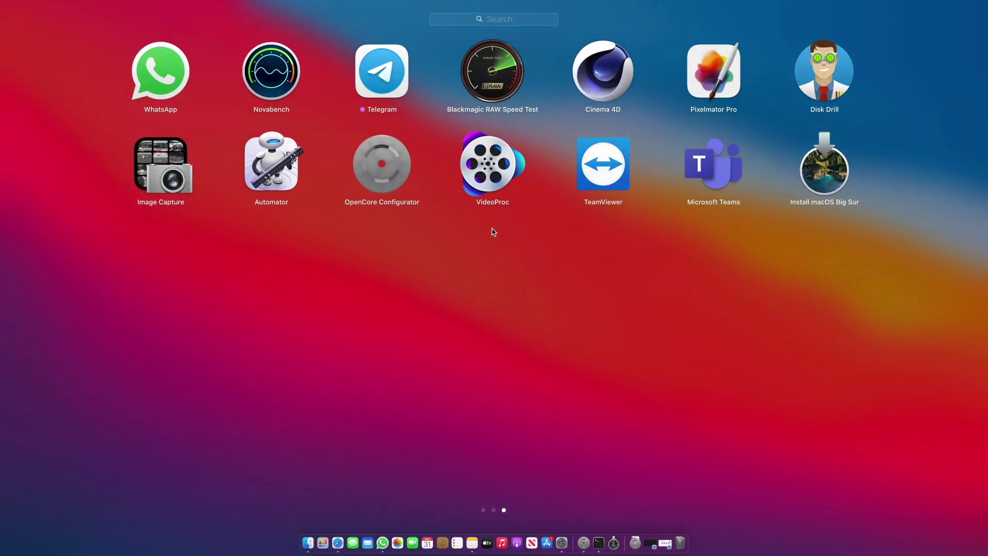
type("ac")
key("Return")
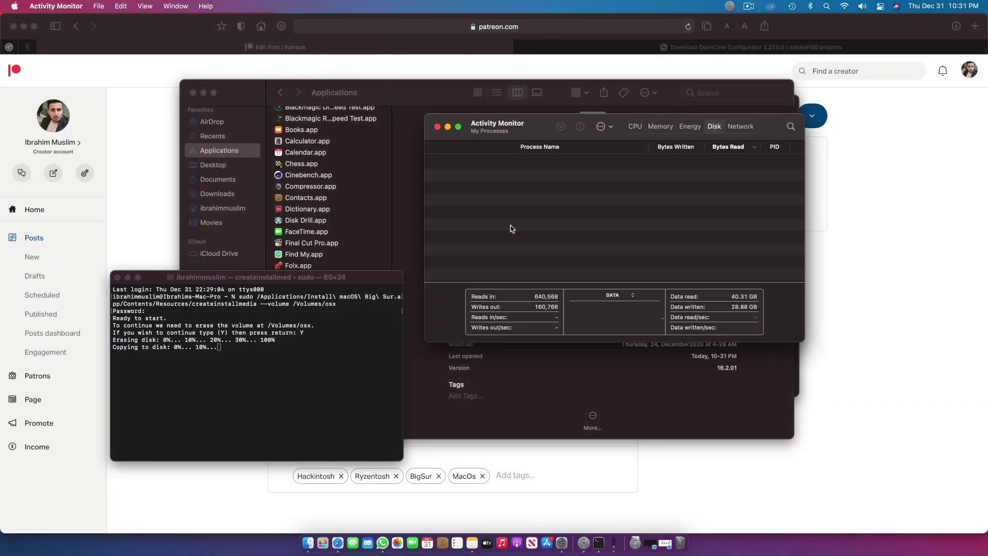
left_click(740, 126)
left_click(715, 126)
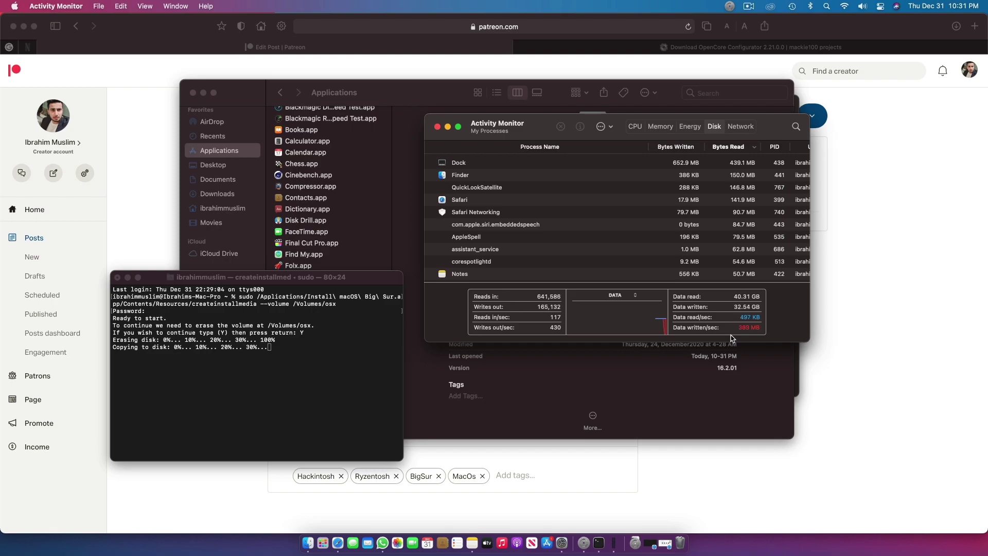
Choose a different update frequency for Activity Monitor's readings
left_click(123, 6)
mouse_move(145, 6)
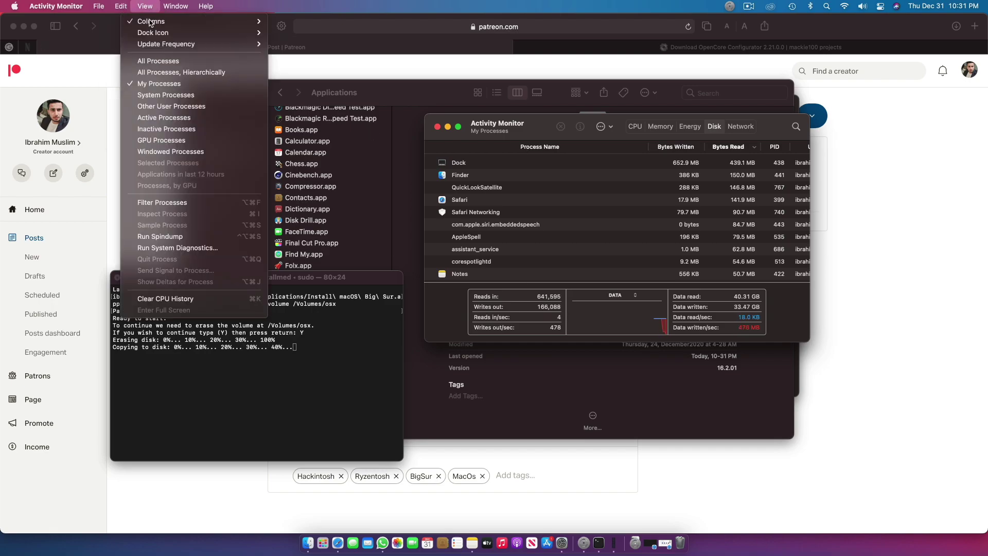
mouse_move(253, 49)
left_click(309, 44)
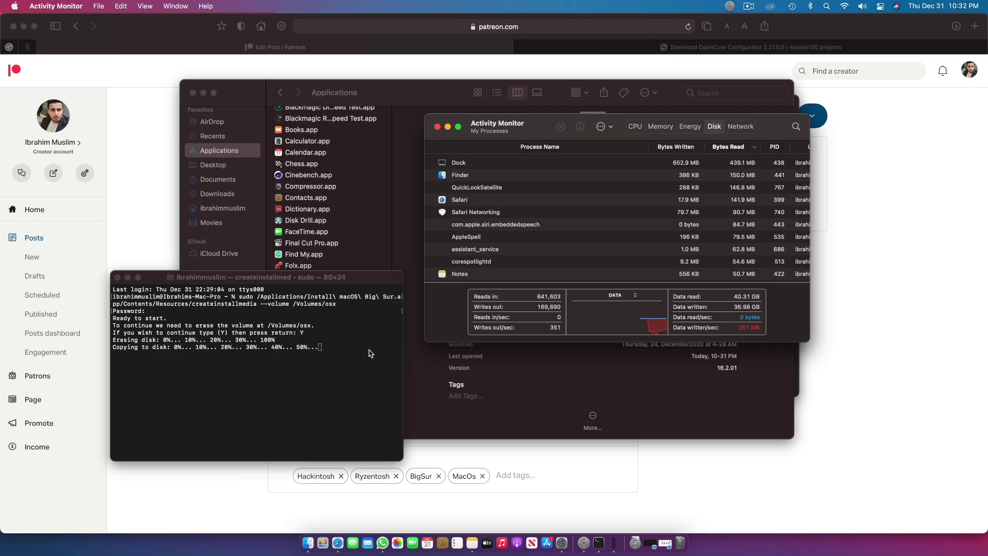
Sort the disk activity list by bytes written and examine the process columns
left_click(736, 152)
left_click(735, 153)
left_click(721, 151)
left_click(725, 150)
left_click(728, 149)
left_click(729, 148)
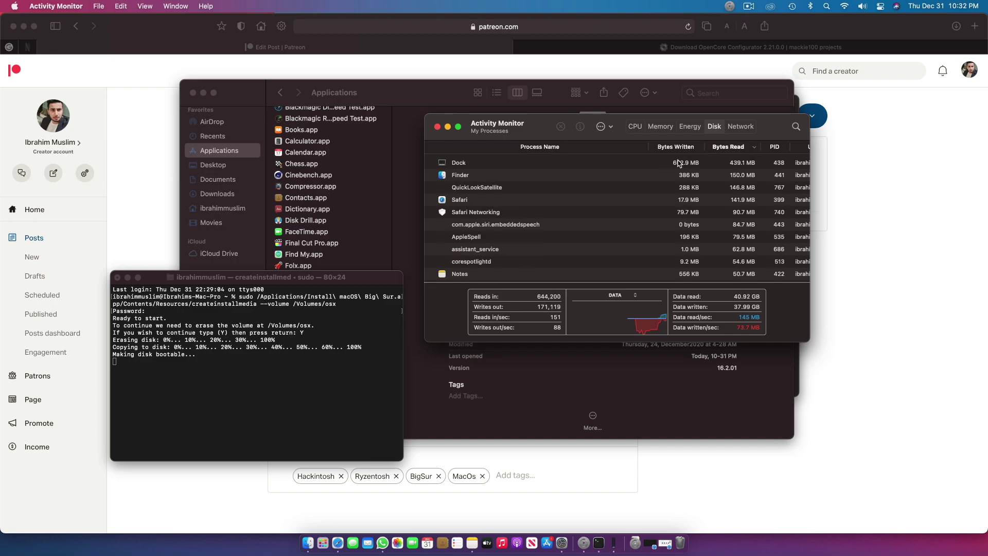
left_click(686, 151)
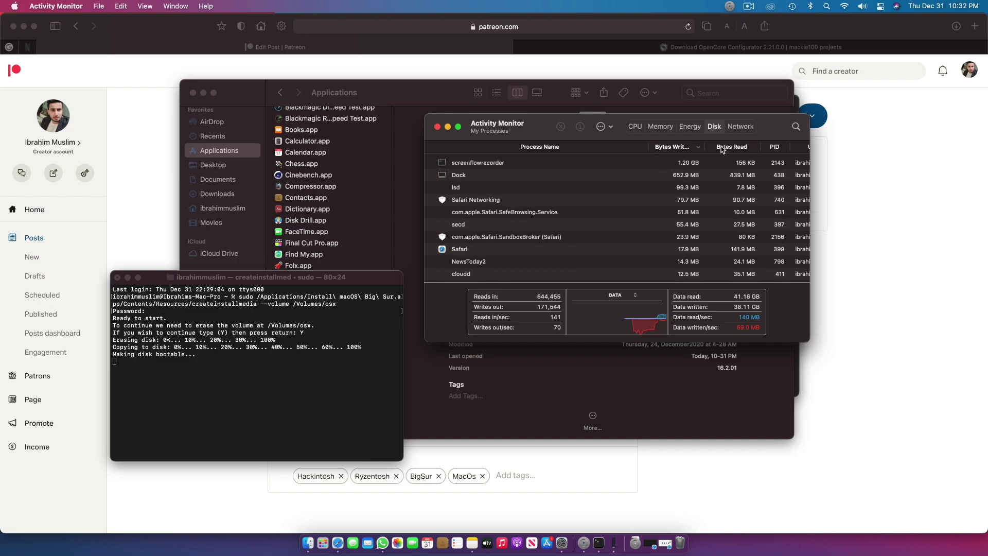
scroll(695, 152, "right", 3)
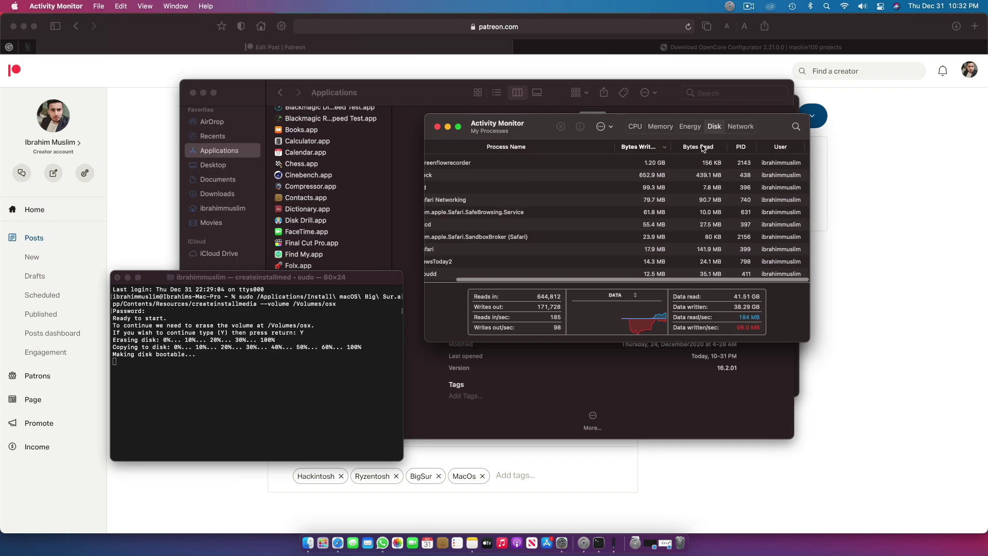
scroll(699, 153, "left", 3)
Close the Terminal, Applications folder, Activity Monitor and Security & Privacy windows to return to the Patreon post
left_click(223, 400)
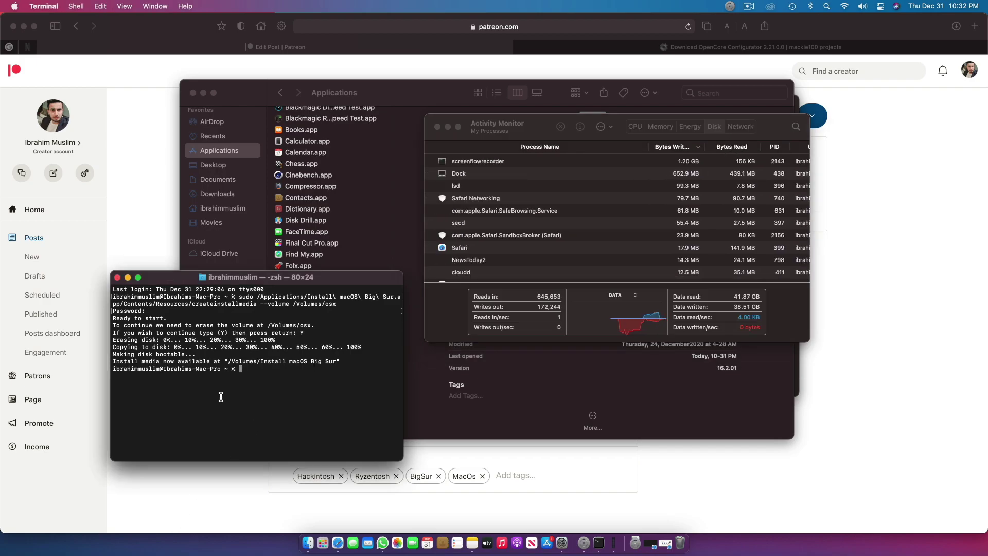
left_click(118, 277)
left_click(193, 92)
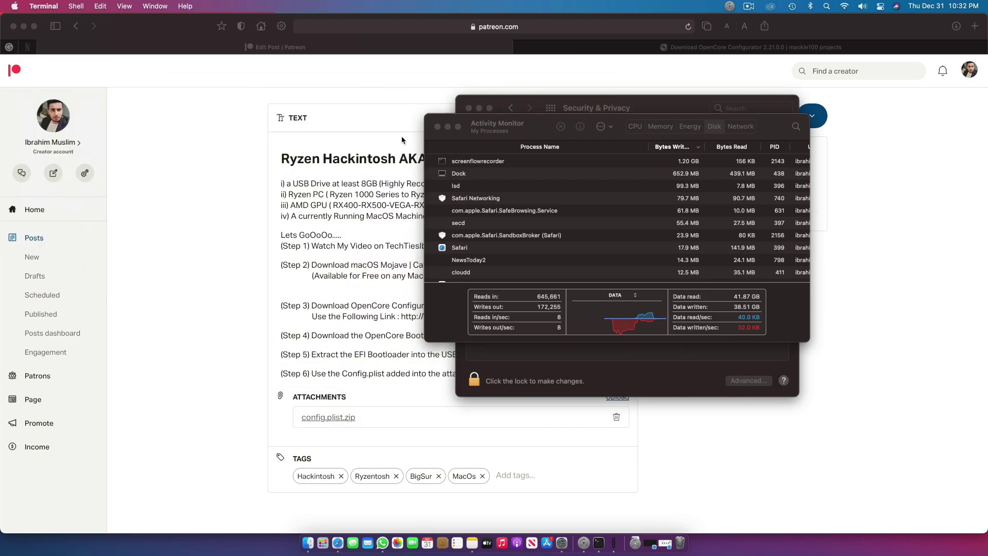
left_click(437, 127)
left_click(474, 113)
left_click(469, 109)
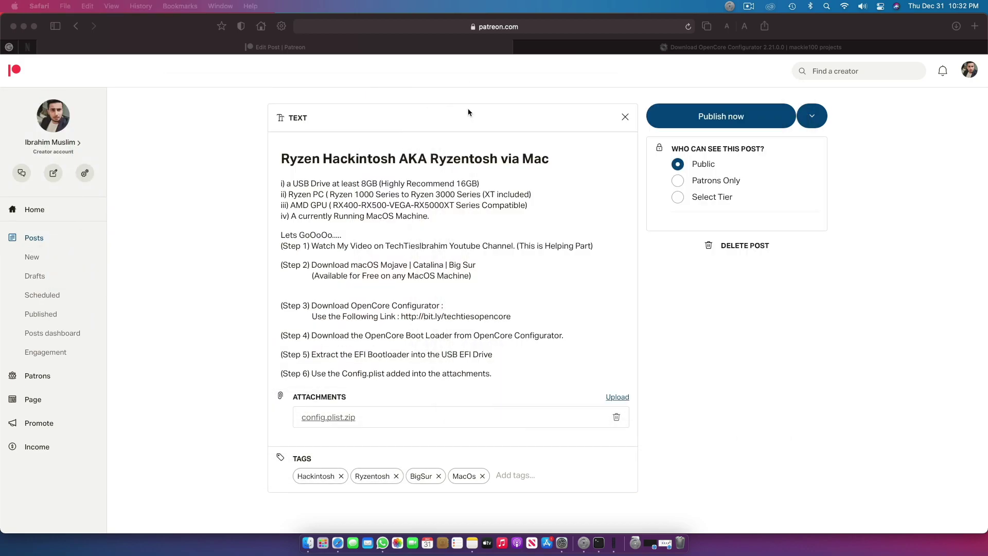
Clear the Patreon and Notes windows off the desktop and place the Install macOS Big Sur drive beside config.plist.zip
left_click(25, 26)
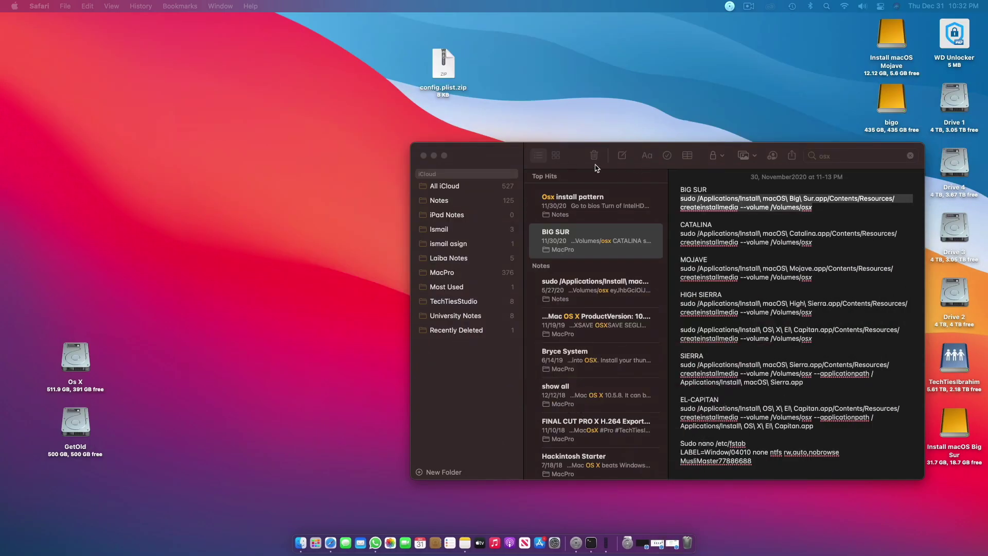
left_click(423, 157)
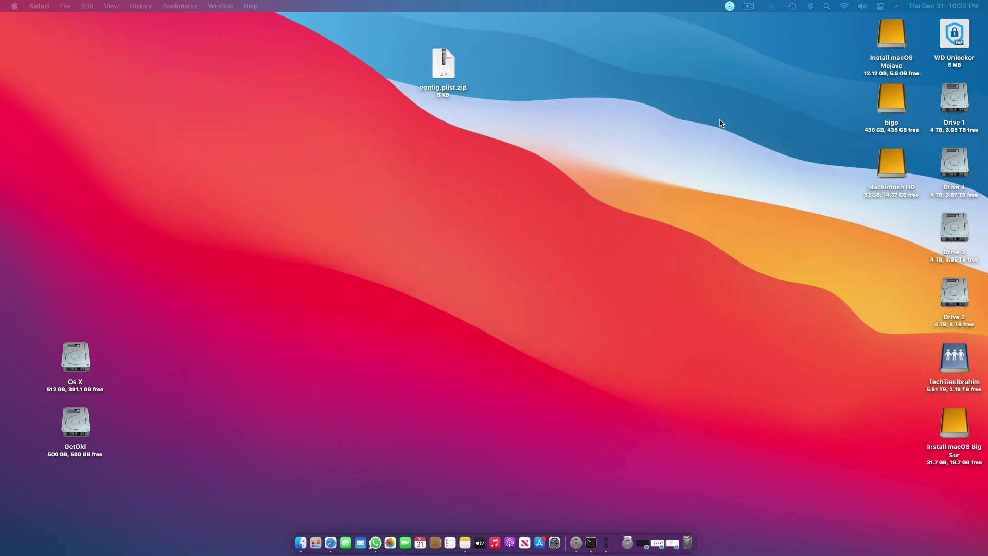
left_click_drag(958, 436, 509, 73)
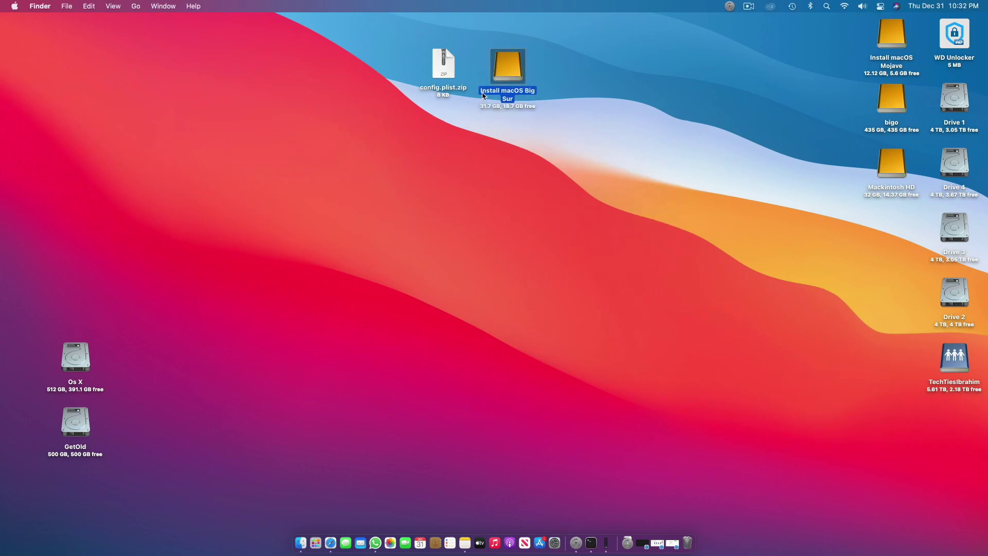
Preview the Install macOS Big Sur drive and open it in a Finder window
key("space")
key("space")
double_click(500, 71)
left_click_drag(431, 102, 358, 123)
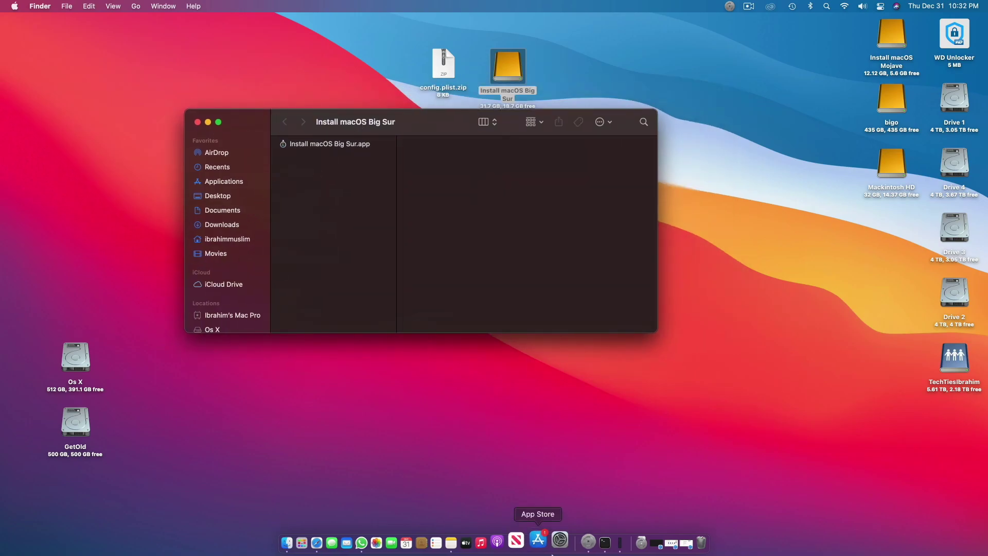
Copy OpenCore Configurator.app from the Applications folder onto the Install macOS Big Sur drive and close the Finder window
right_click(227, 183)
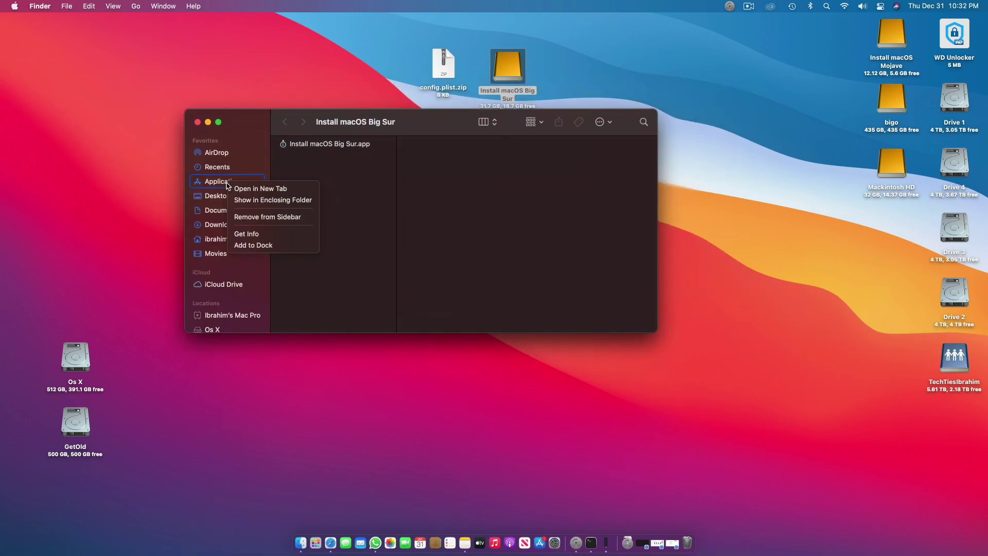
left_click(255, 188)
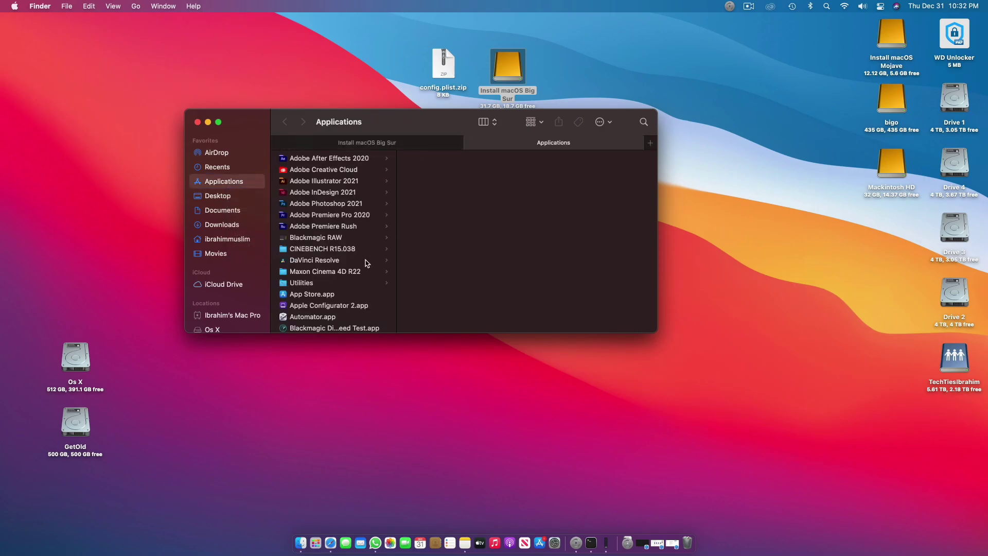
scroll(366, 262, "down", 10)
scroll(366, 262, "down", 15)
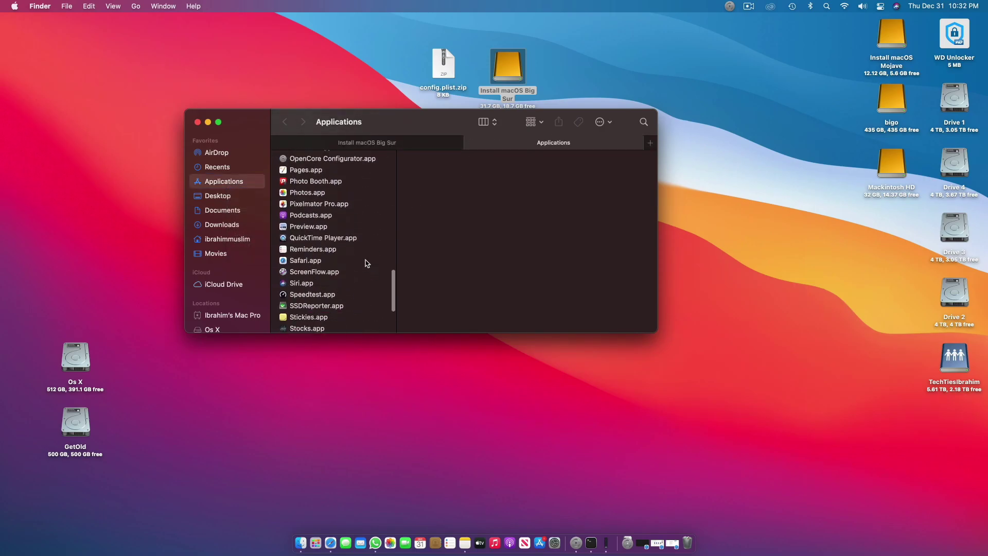
scroll(325, 297, "up", 8)
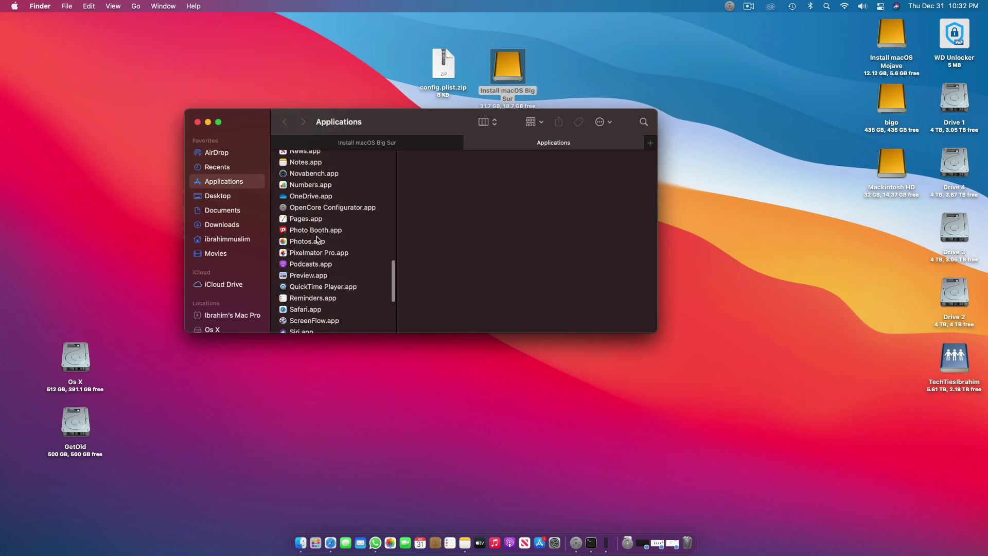
left_click_drag(316, 206, 352, 190)
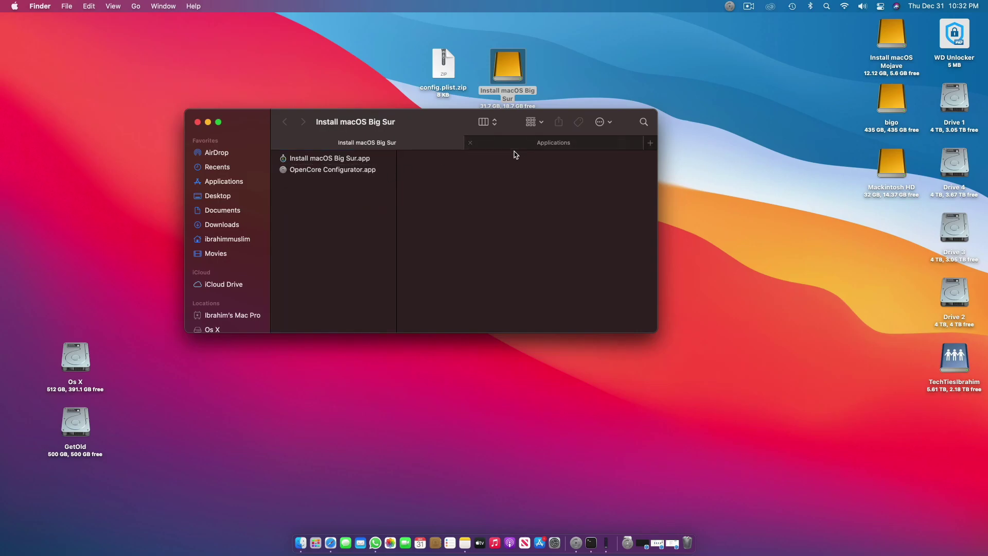
left_click(336, 170)
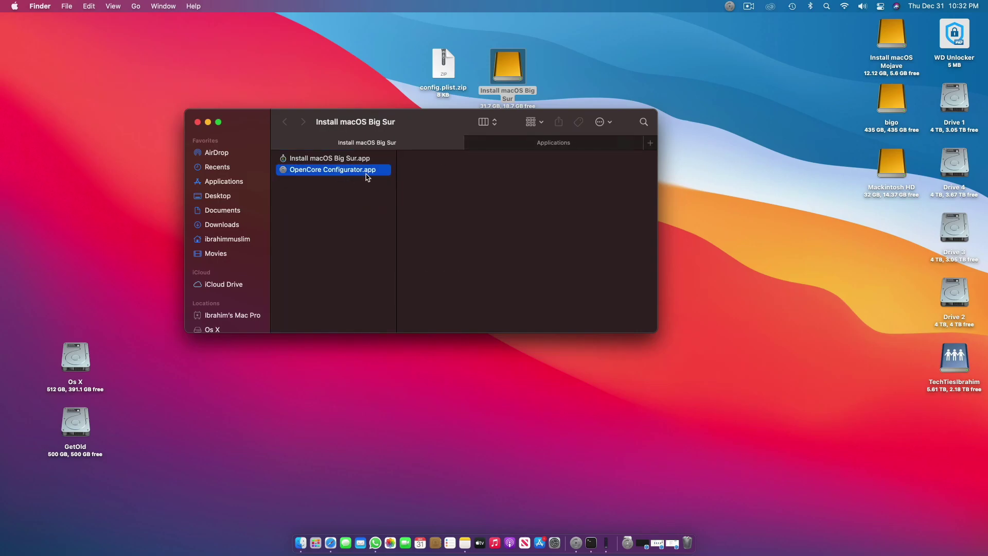
left_click(236, 115)
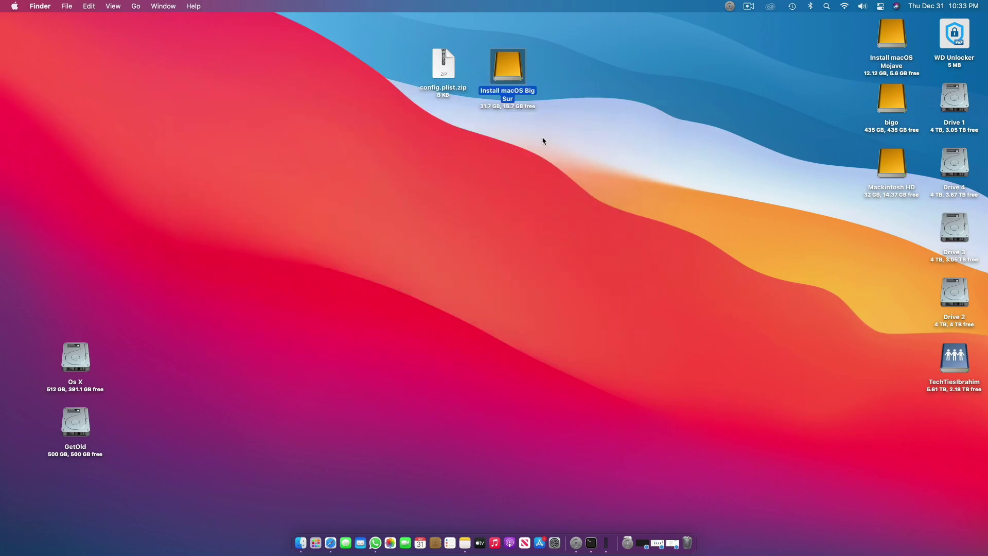
Mount the EFI partition disk8s1 on My Passport 25F3 with OpenCore Configurator, authorizing with the account password
left_click(730, 6)
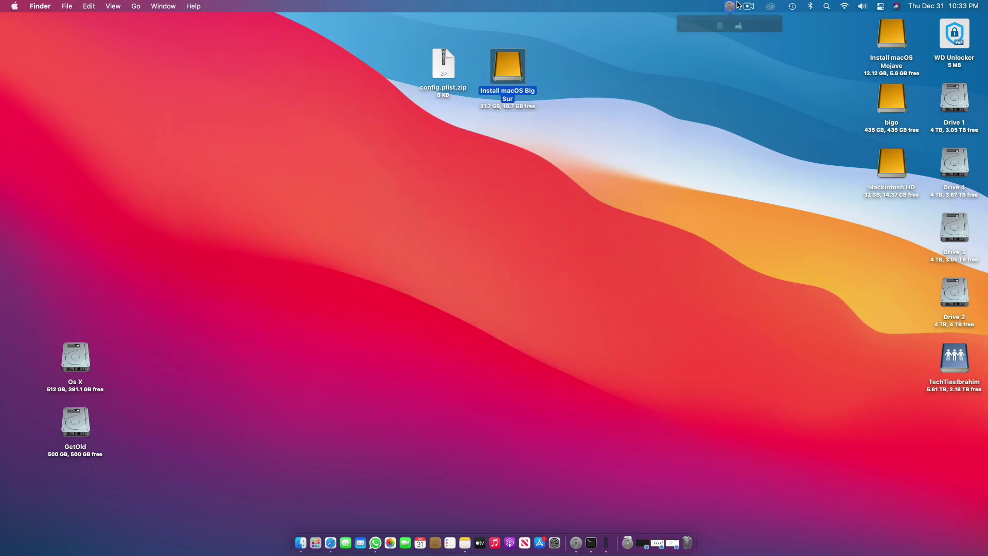
scroll(768, 366, "down", 5)
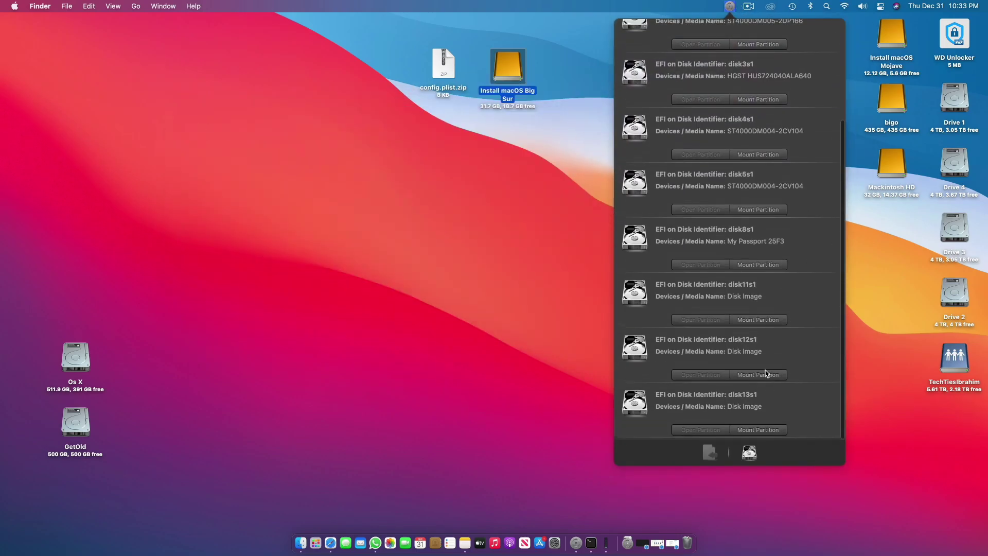
left_click(773, 268)
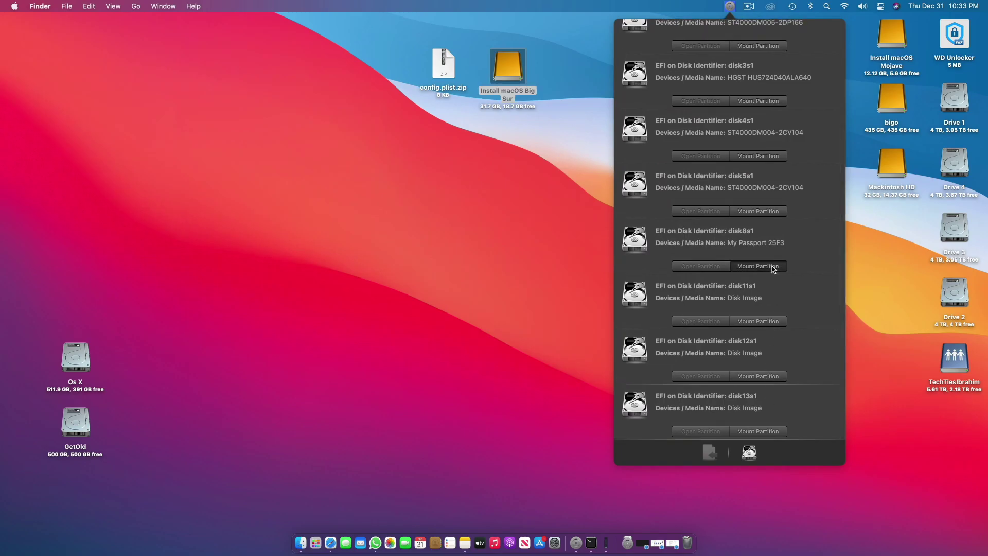
type("••••")
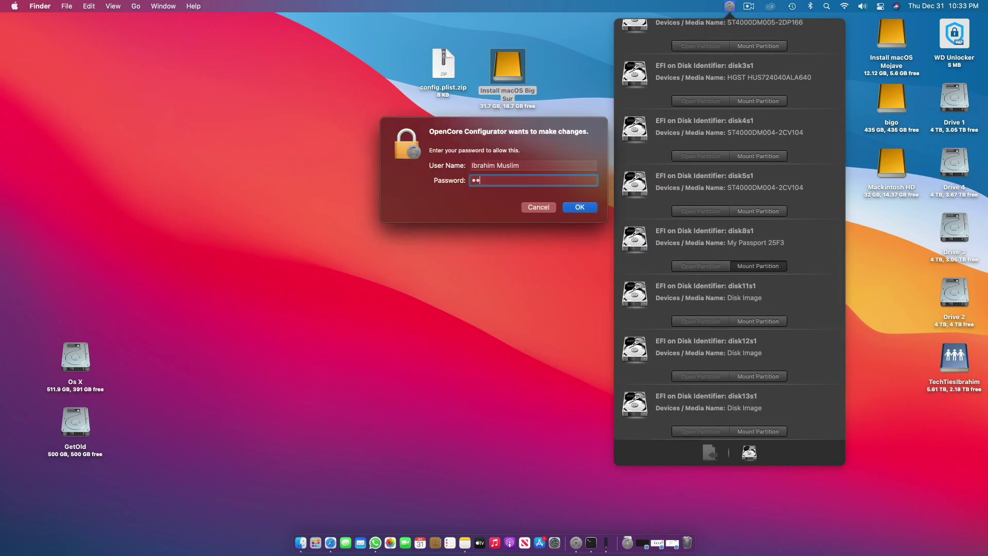
key("Return")
Open the mounted EFI volume and examine the OC folder's Resources, Bootstrap, Kexts and Drivers contents, closing the window when done
left_click(555, 53)
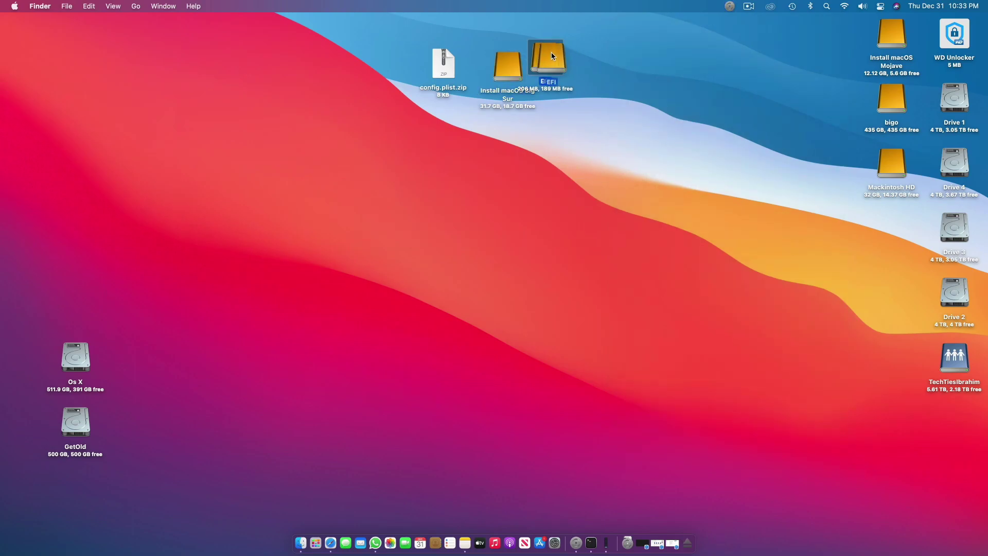
double_click(563, 60)
left_click(437, 133)
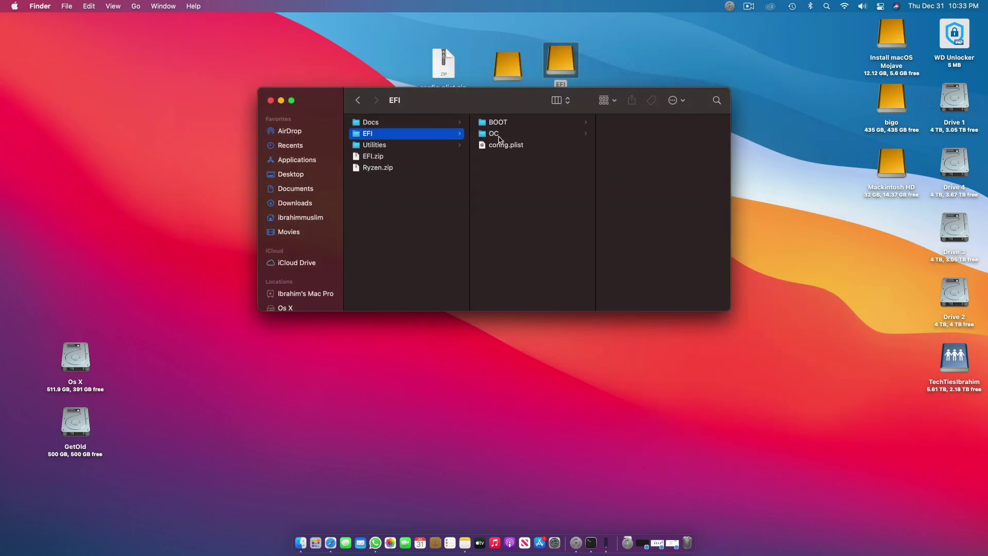
left_click(528, 135)
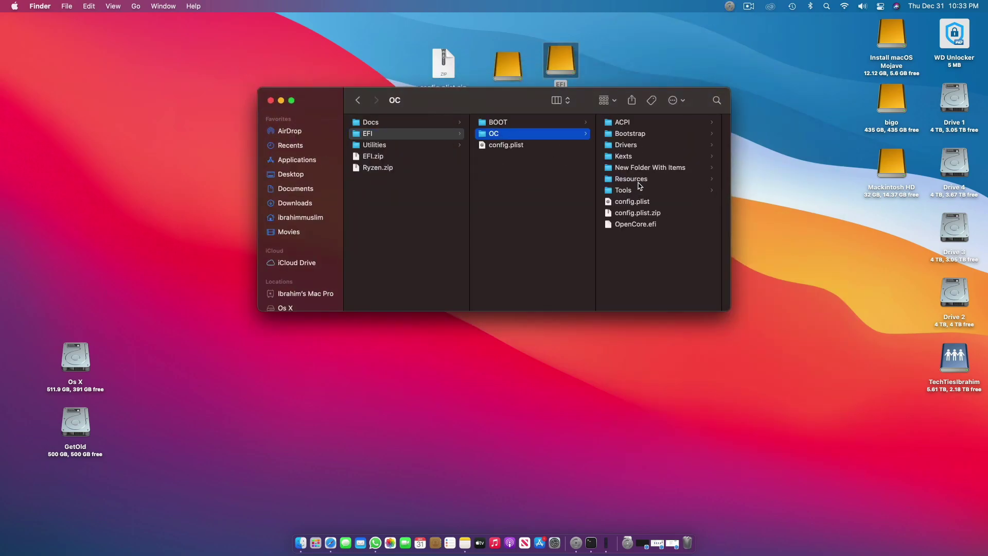
left_click(638, 180)
left_click(565, 146)
left_click(554, 168)
left_click(533, 133)
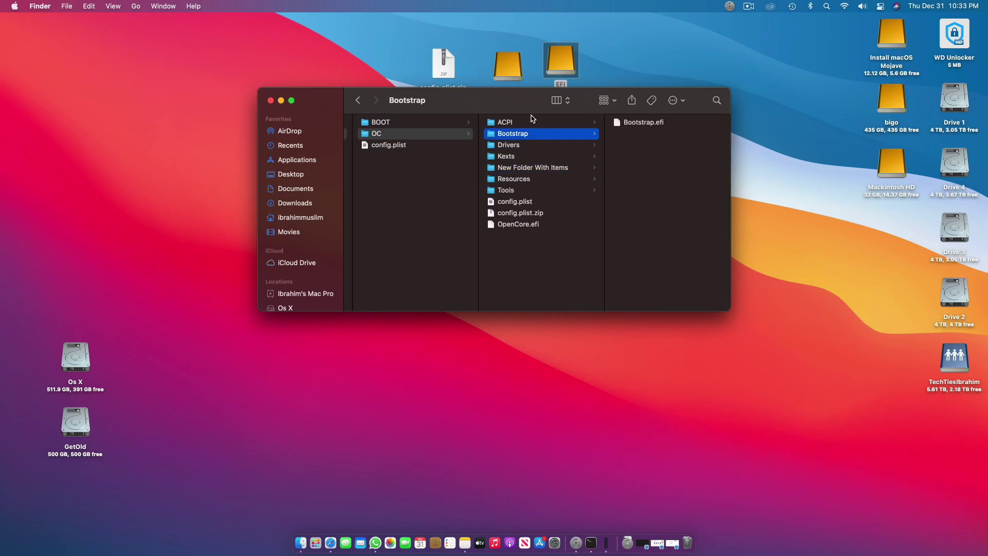
left_click(533, 157)
left_click(537, 147)
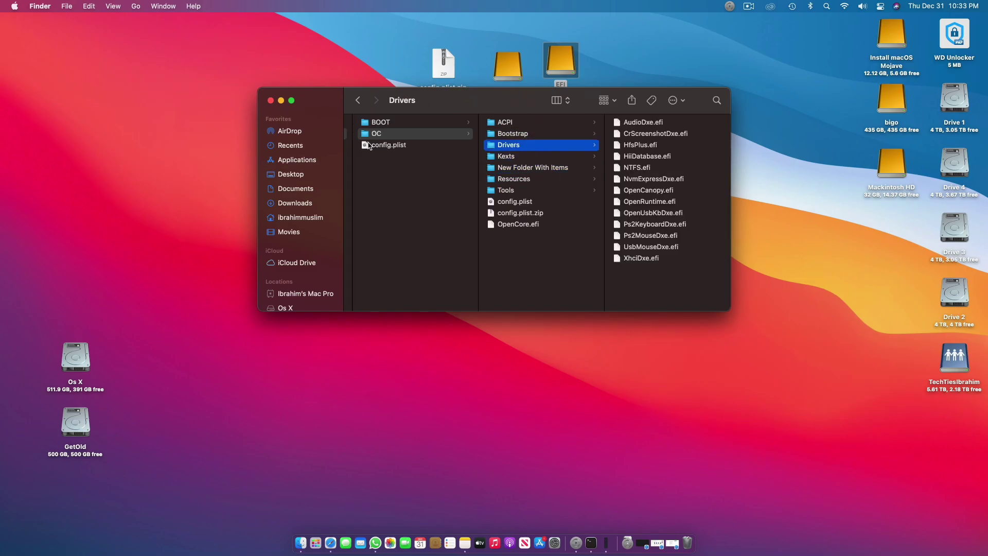
left_click(270, 100)
Eject the Install macOS Big Sur and EFI volumes together
left_click_drag(656, 43, 493, 118)
right_click(501, 77)
left_click(532, 102)
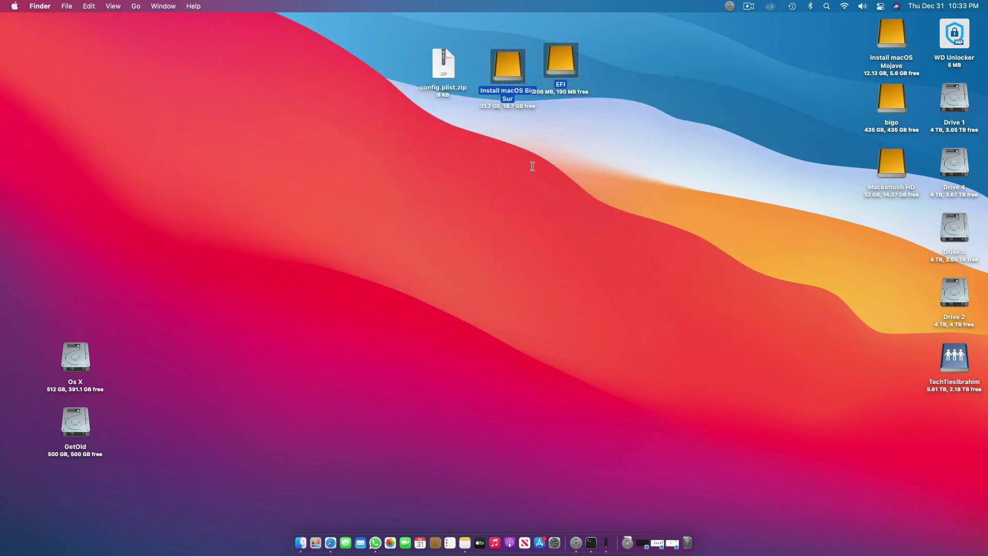
left_click(508, 255)
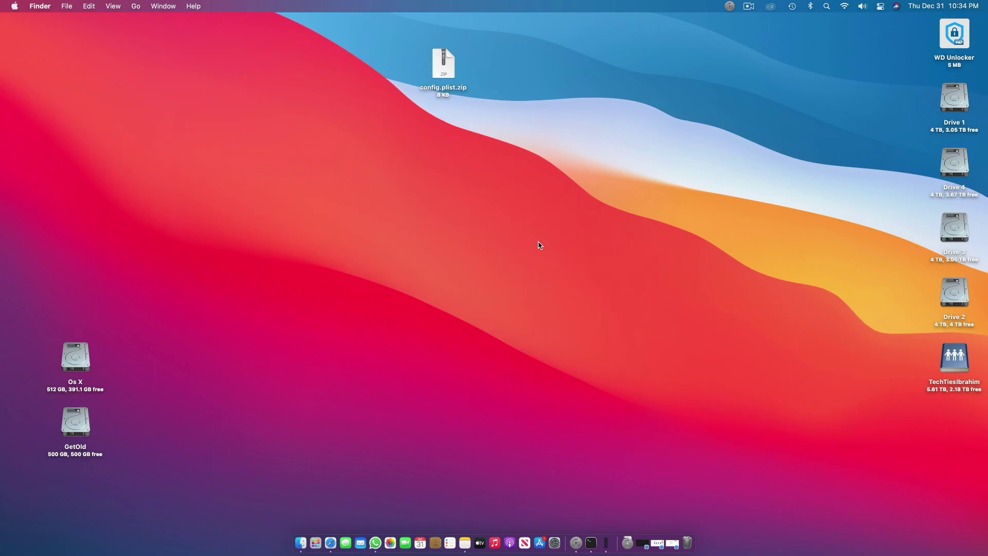
Copy the Big Sur createinstallmedia command for the osx volume from the Notes entry
left_click_drag(805, 163, 648, 152)
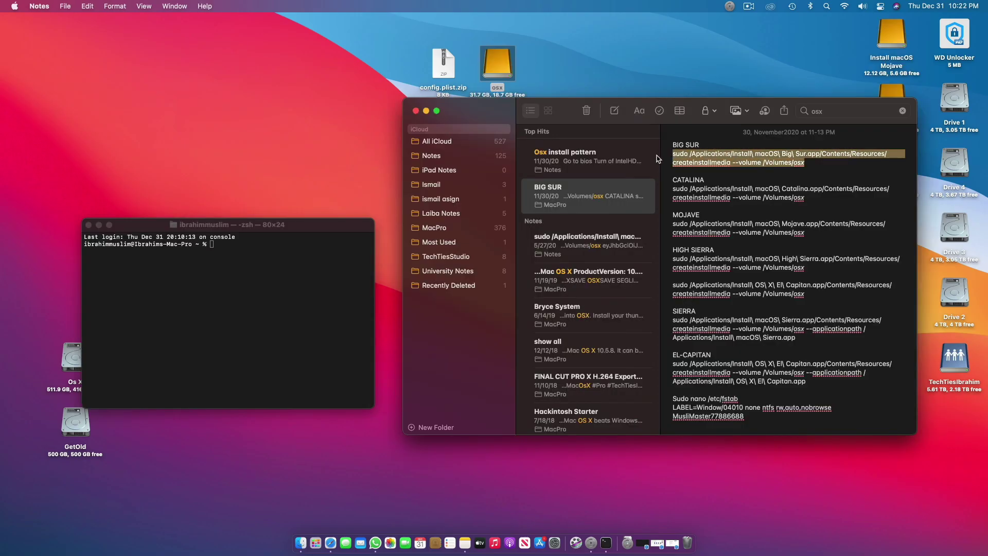
key("super+c")
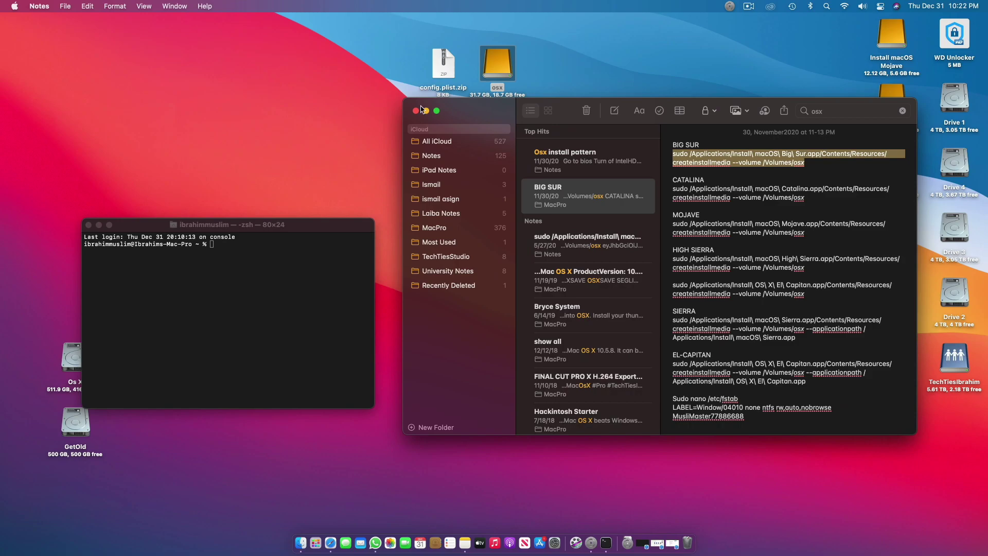